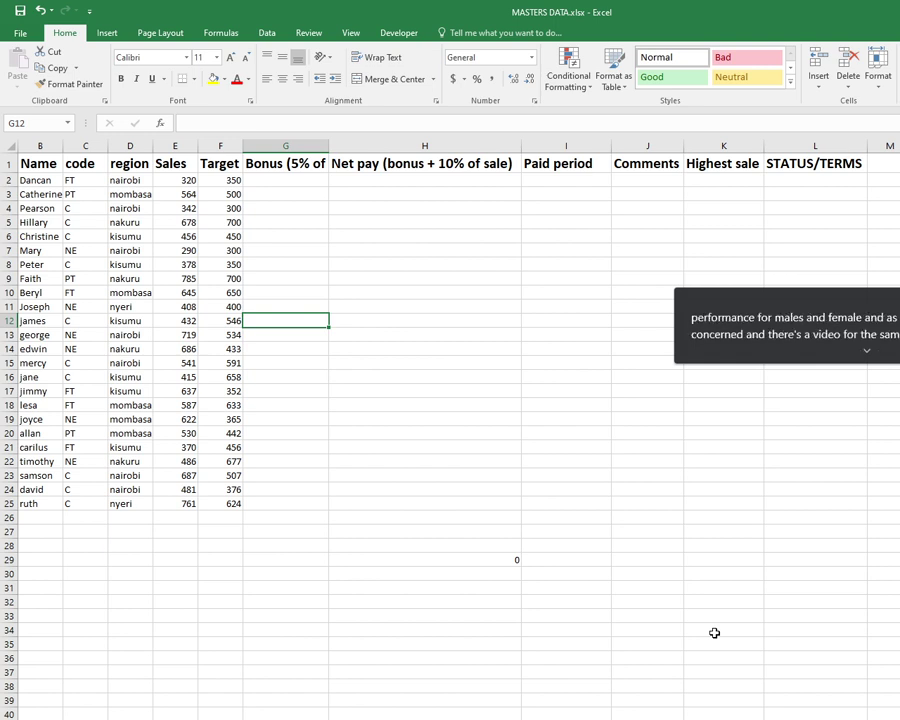
Step: Widen the Bonus (5% of sales) column so that its full heading fits
drag(329, 146, 376, 146)
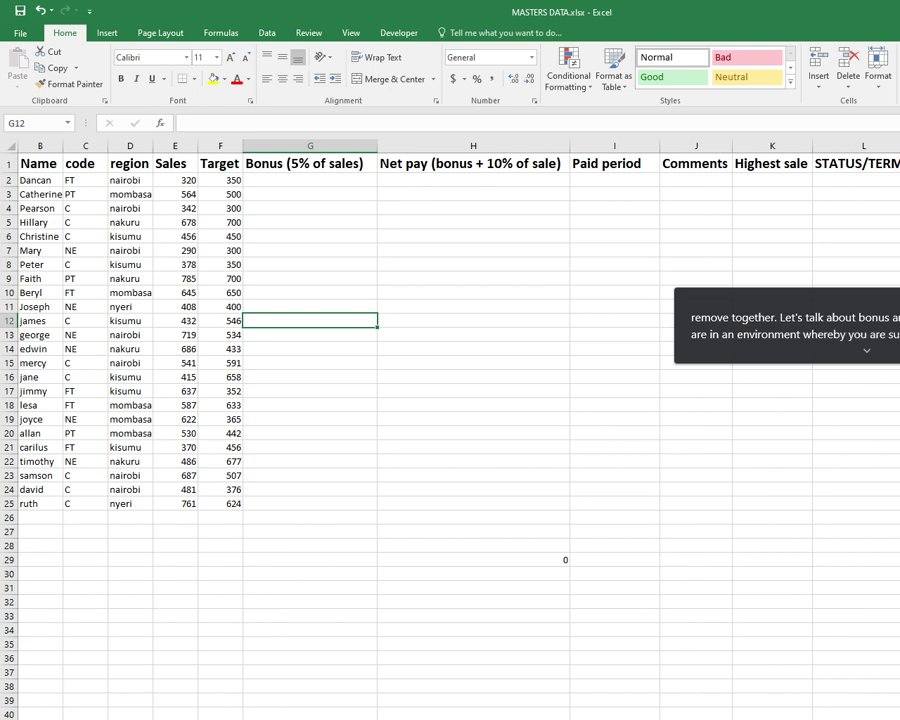
Step: Add a new blank worksheet to the workbook and rename it as the summary sheet
key(ctrl+a)
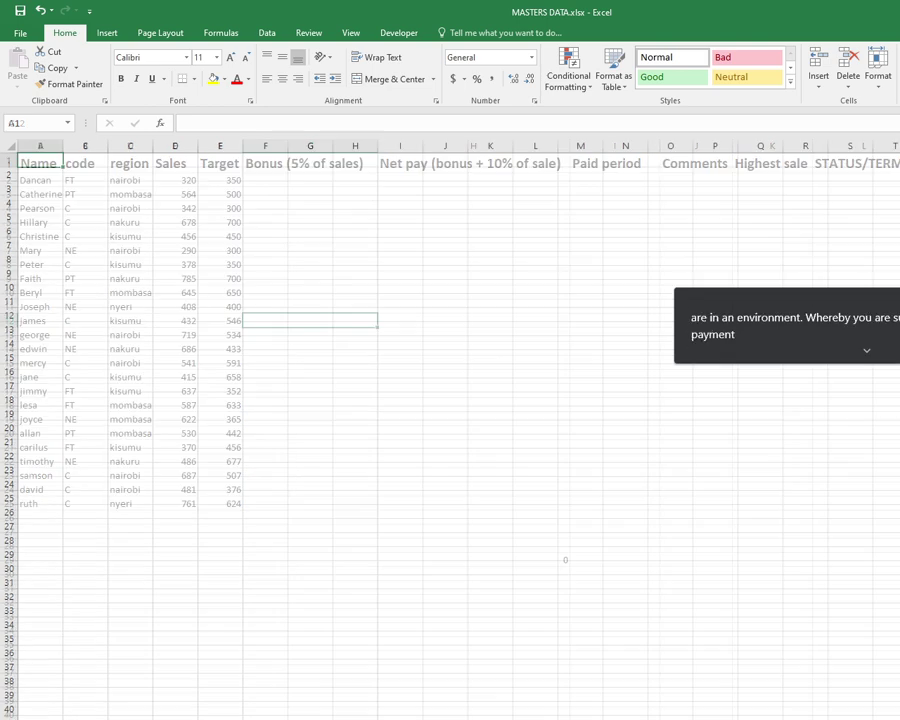
key(ctrl+minus)
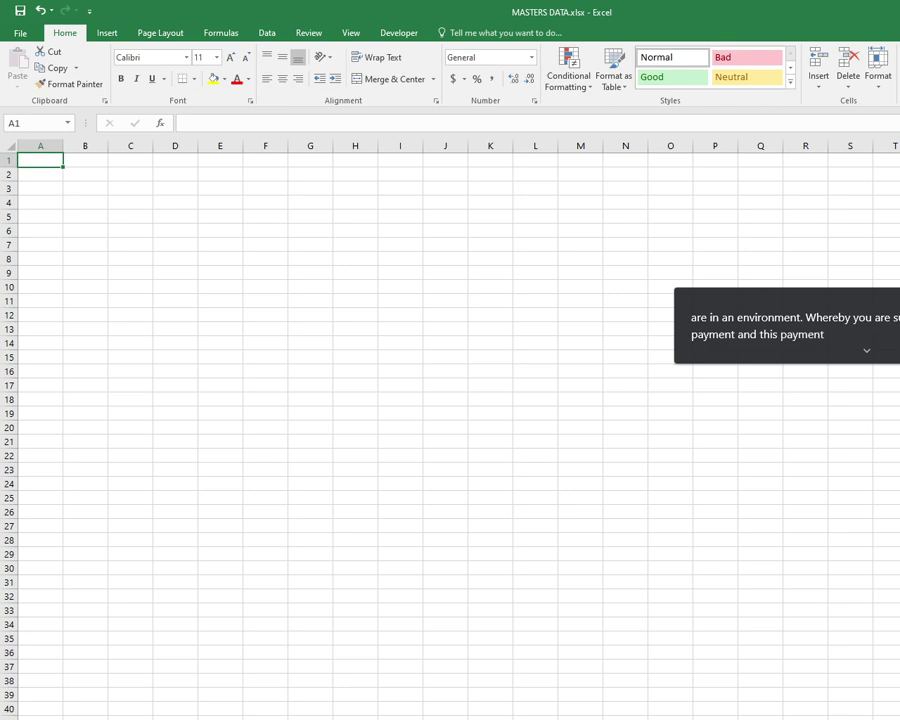
right_click(165, 716)
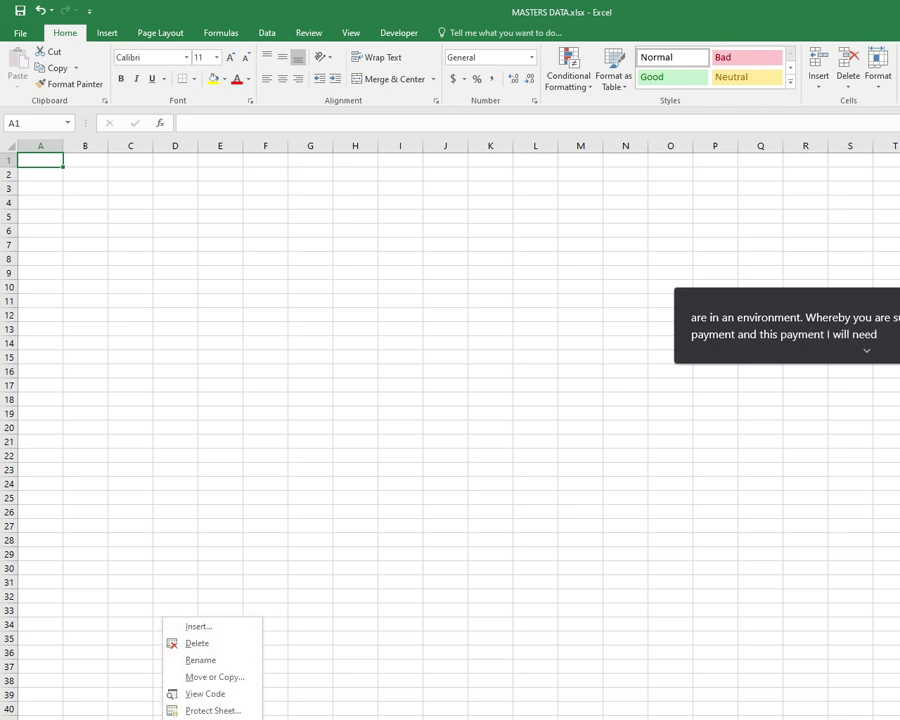
click(217, 660)
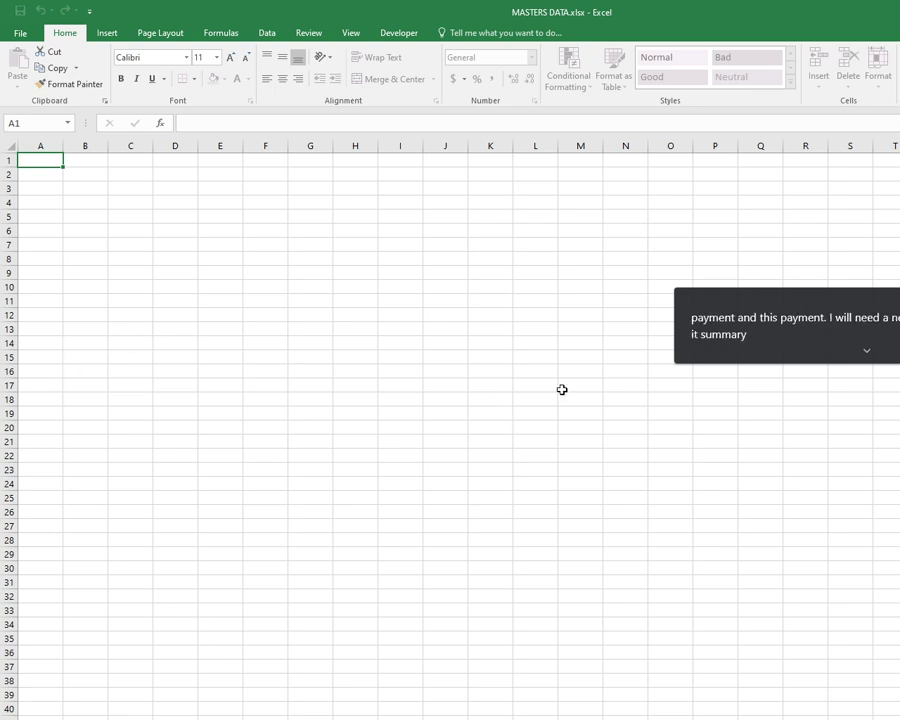
Step: Enter the headings BONUS, NET PAY and RETAINED in B2, C2 and D2, and widen column D slightly
click(76, 171)
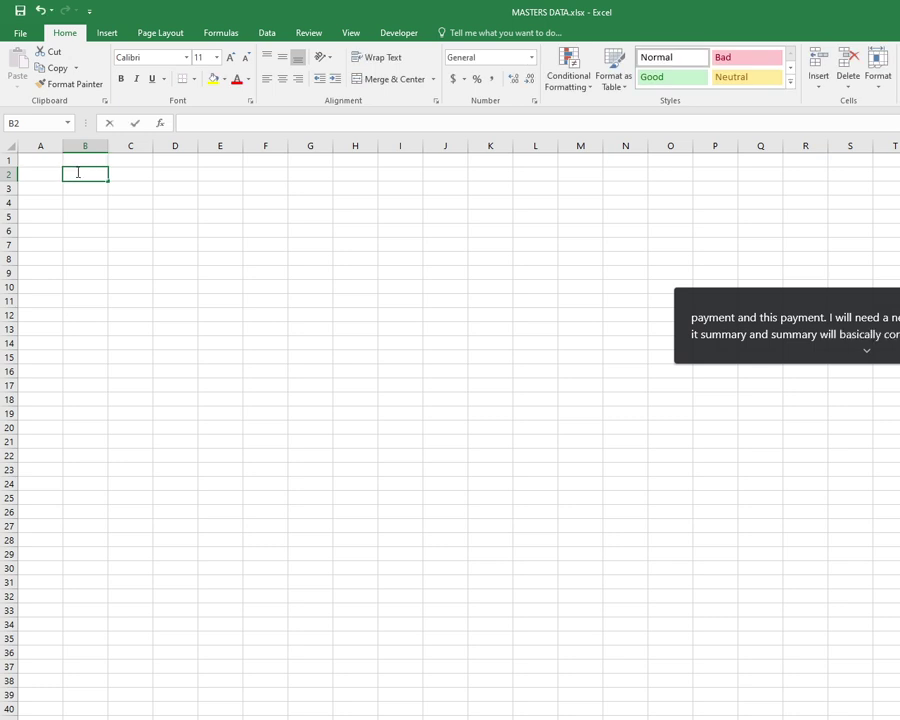
text(BONUS)
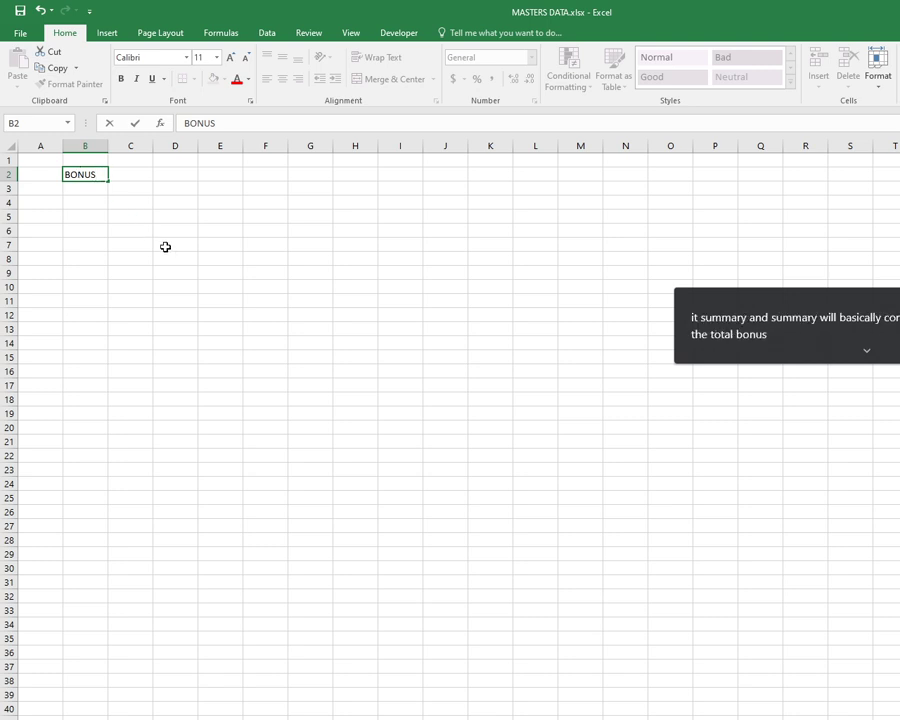
click(116, 176)
text(NE)
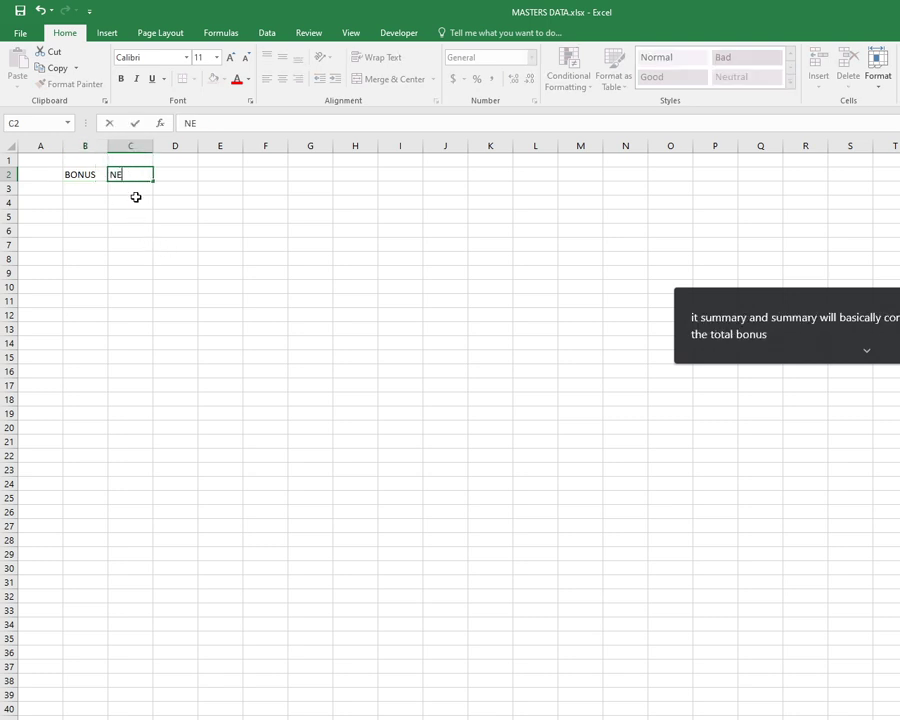
text(T PAY)
click(170, 177)
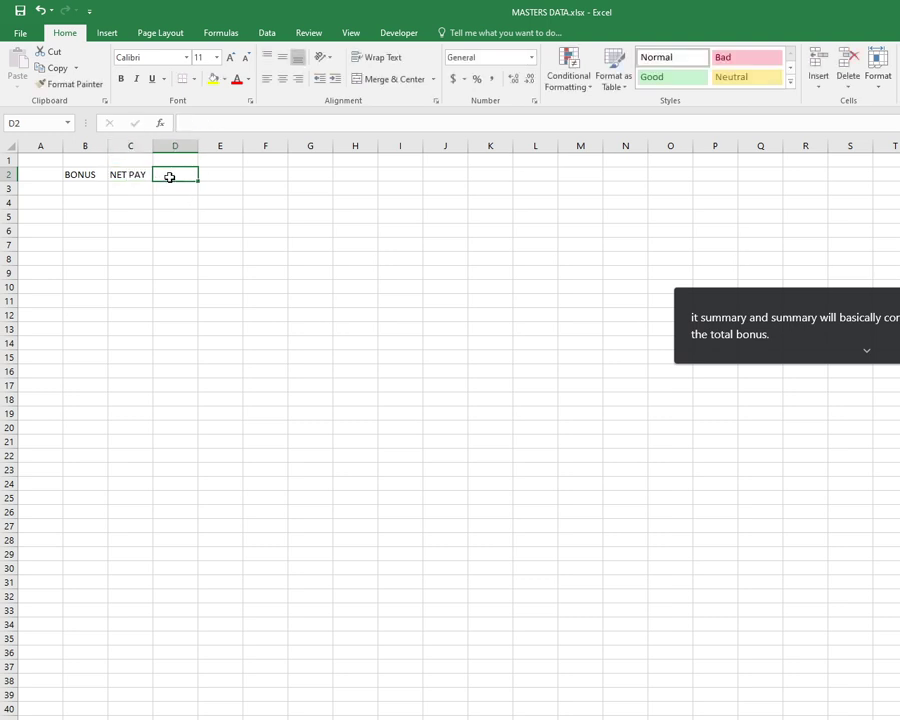
text(RETAINED)
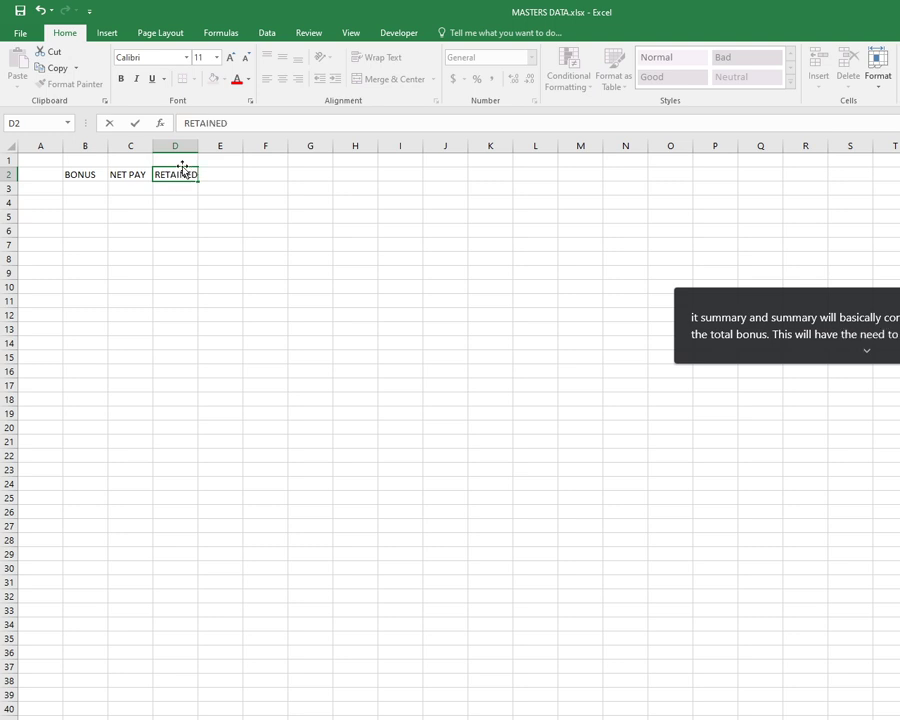
click(203, 147)
click(265, 312)
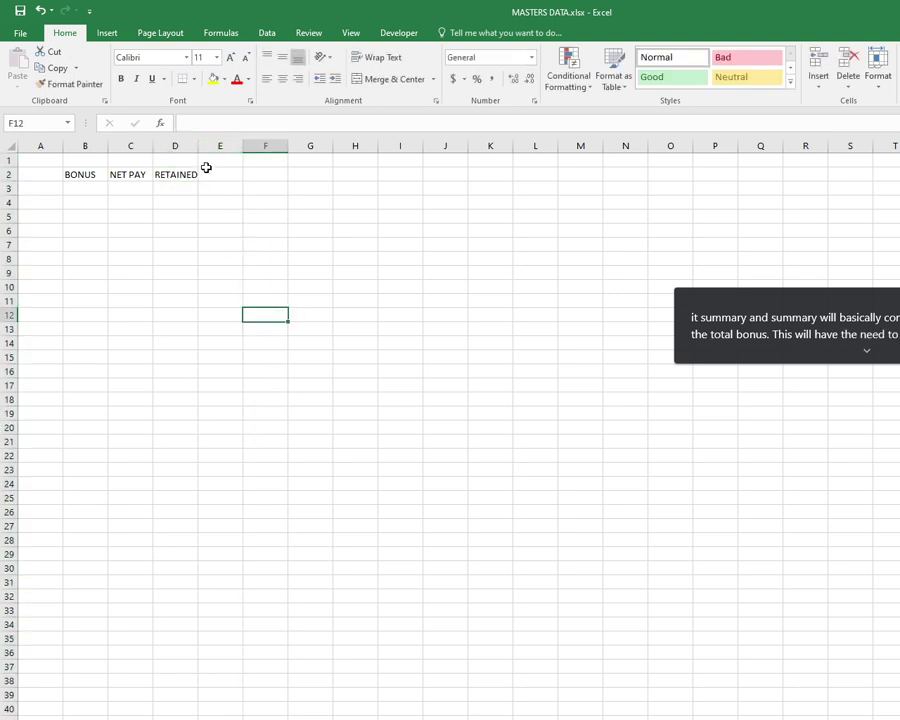
drag(199, 147, 213, 147)
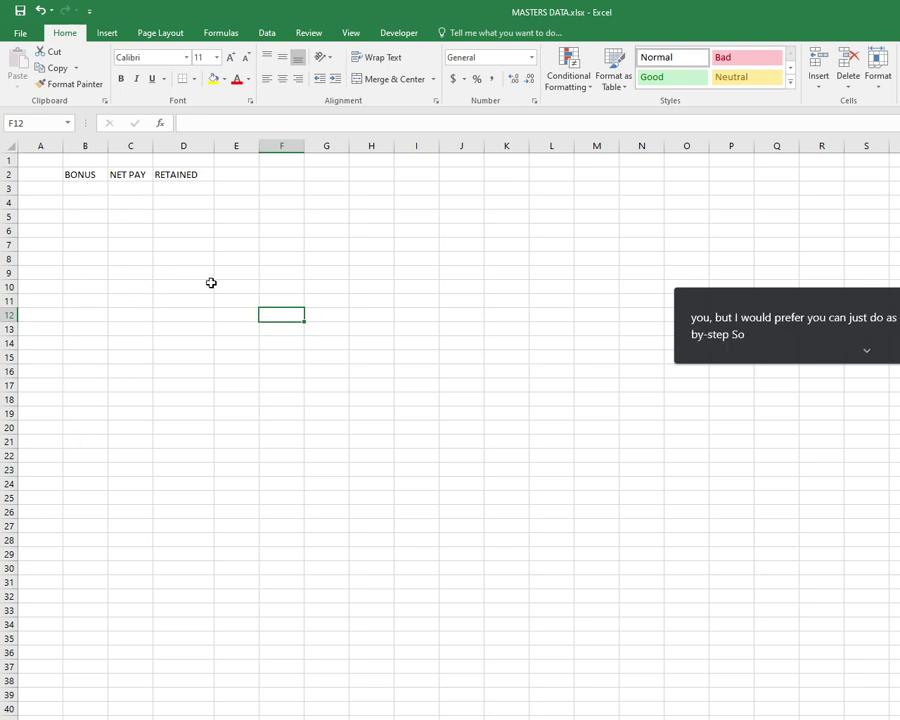
Step: On the sales data sheet, write an IF formula in G2 giving 5%*E2 when E2>F2 and 0 otherwise
key(ctrl+Page_Up)
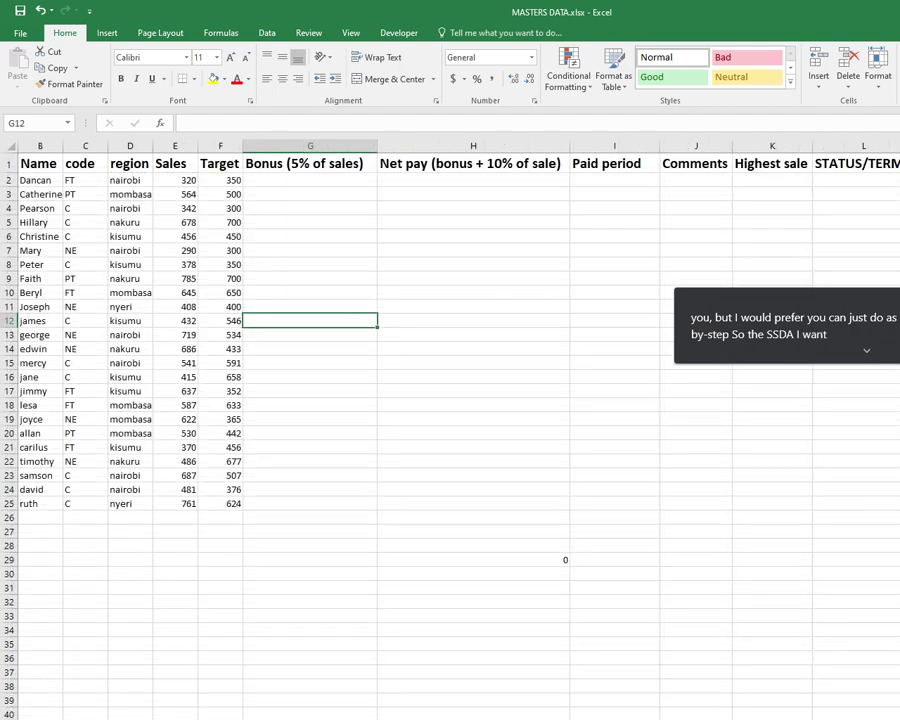
click(262, 184)
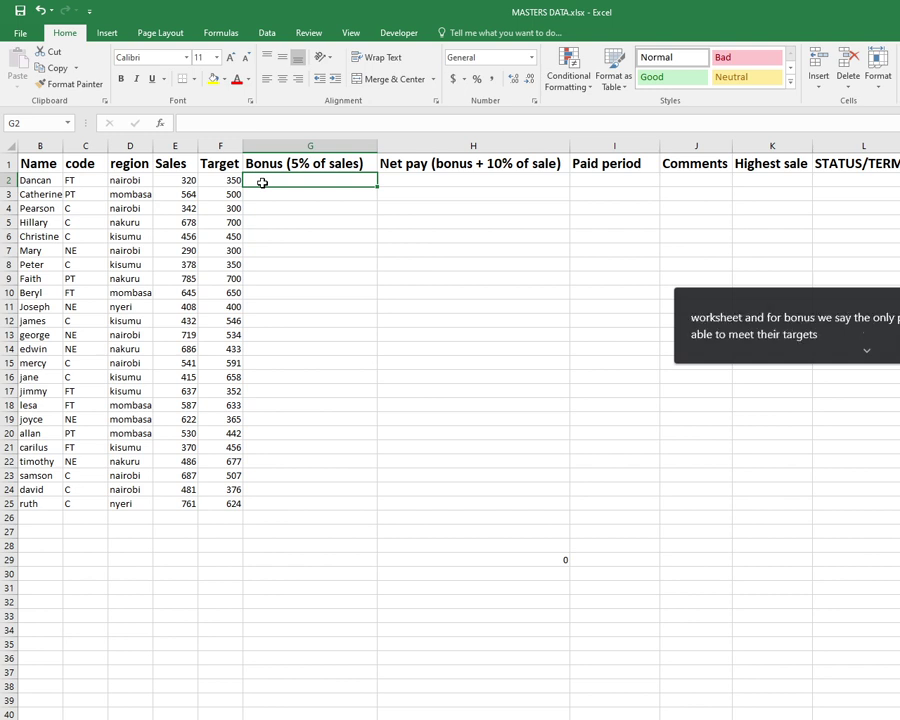
text(=)
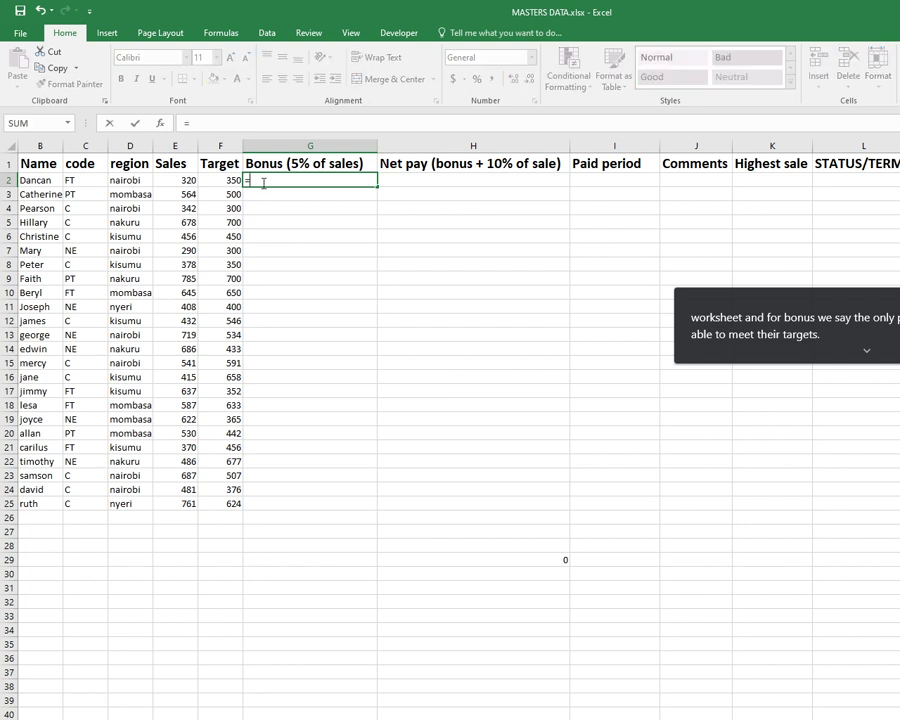
text(IF)
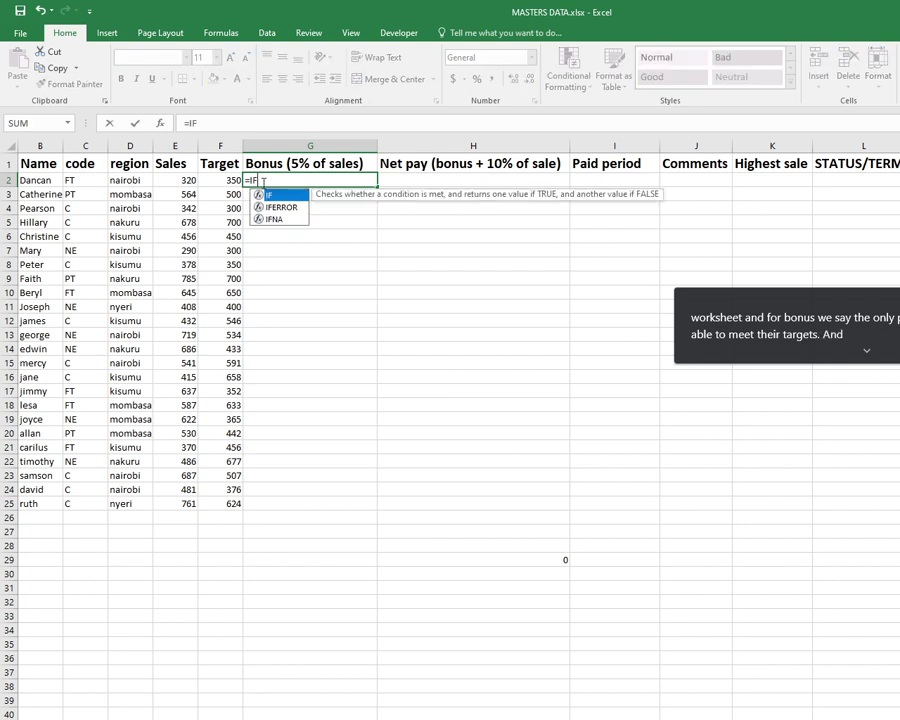
double_click(273, 196)
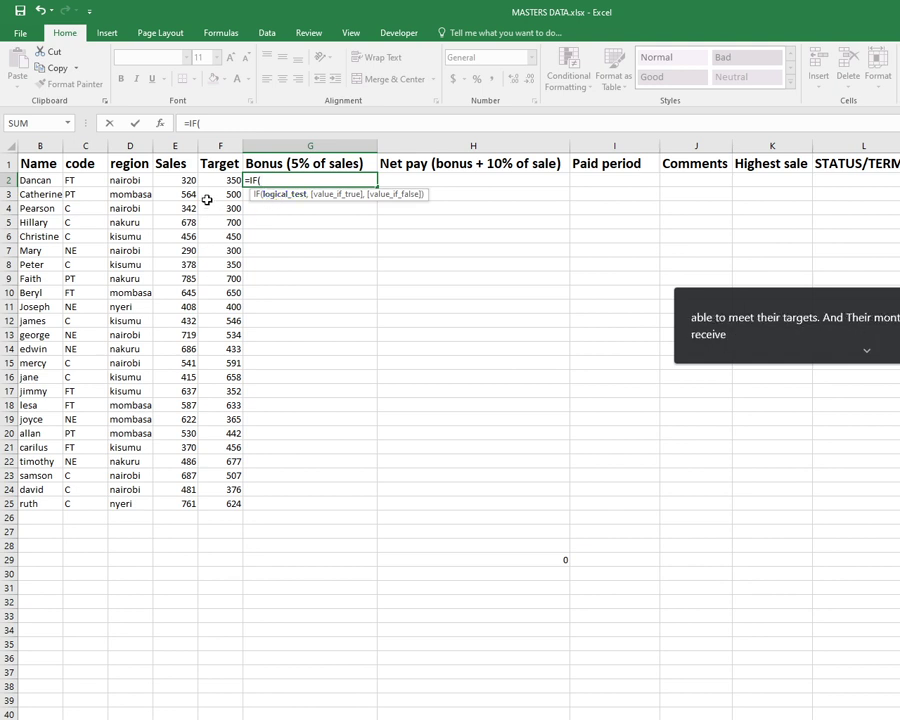
click(171, 180)
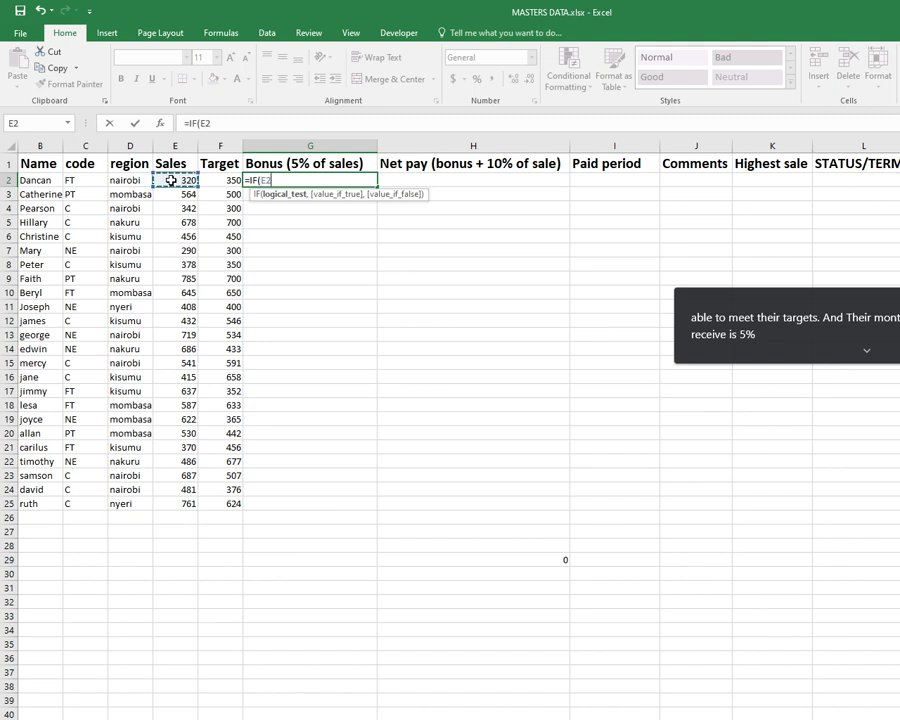
text(>)
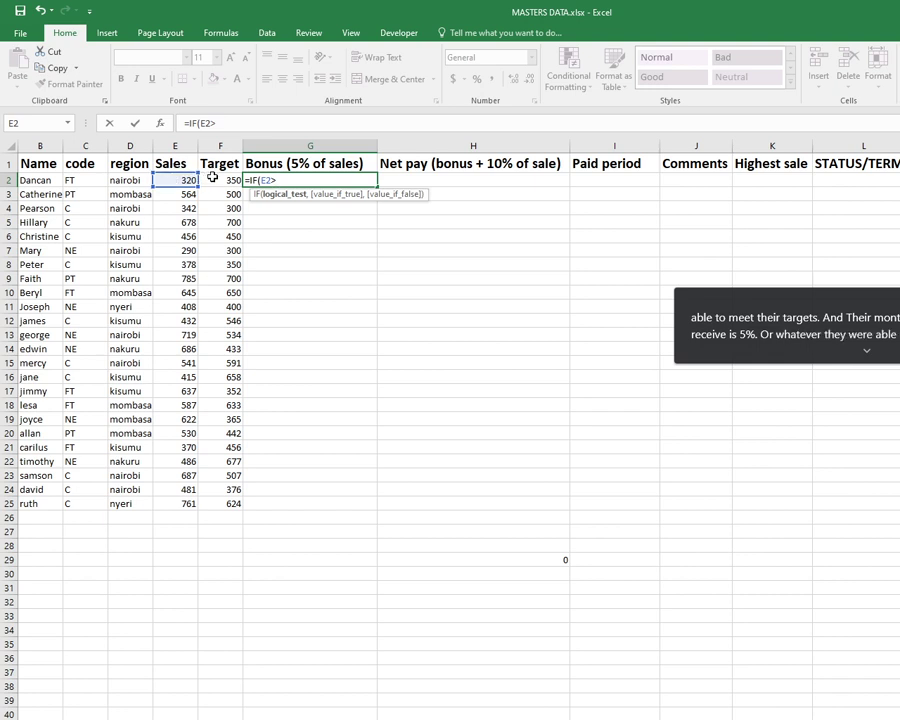
click(212, 177)
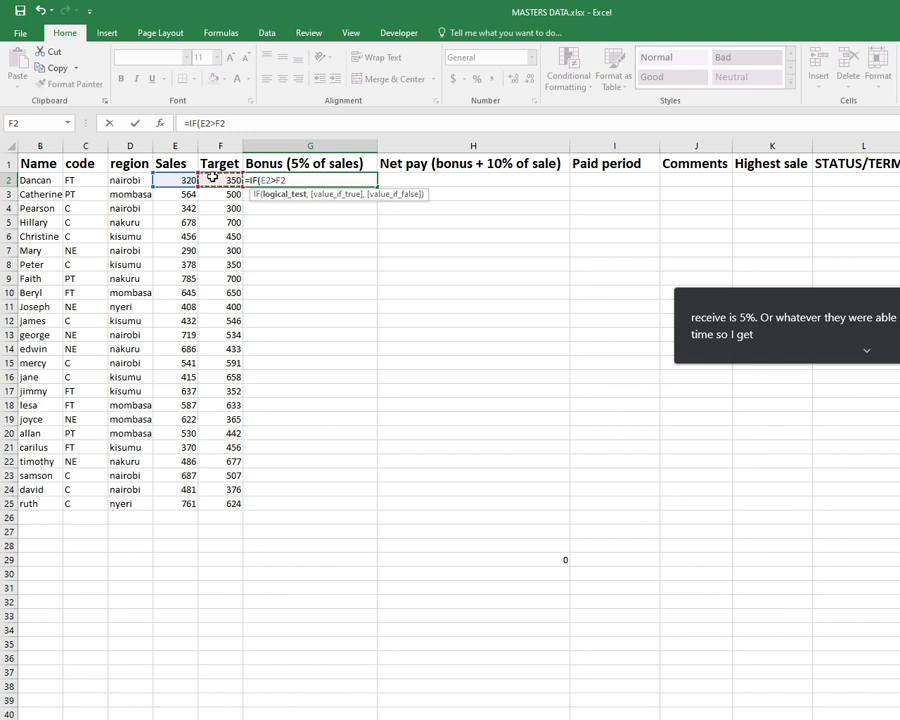
text(,)
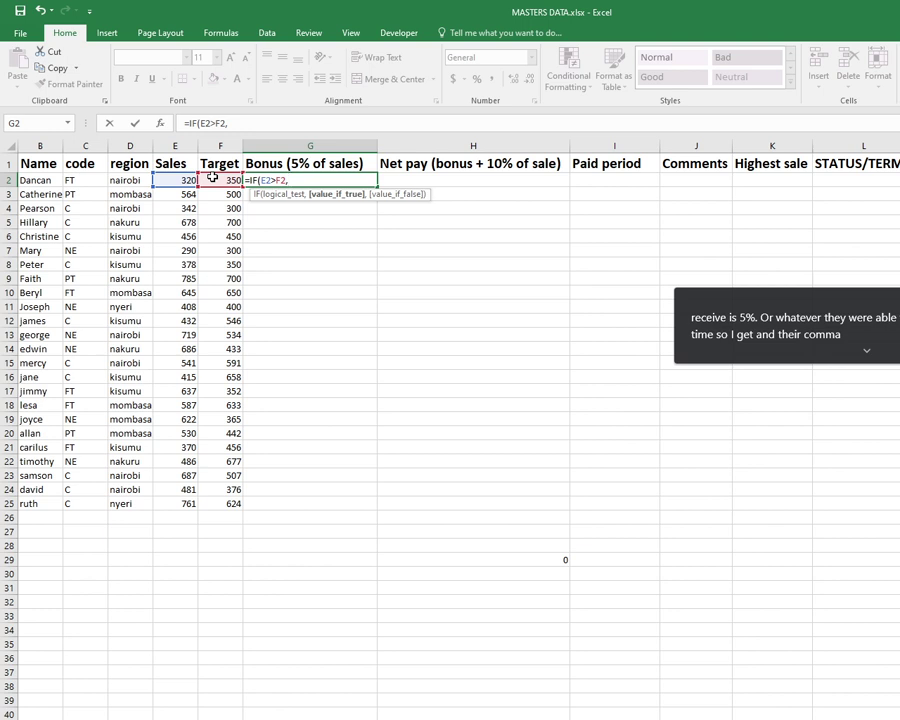
text(5%*)
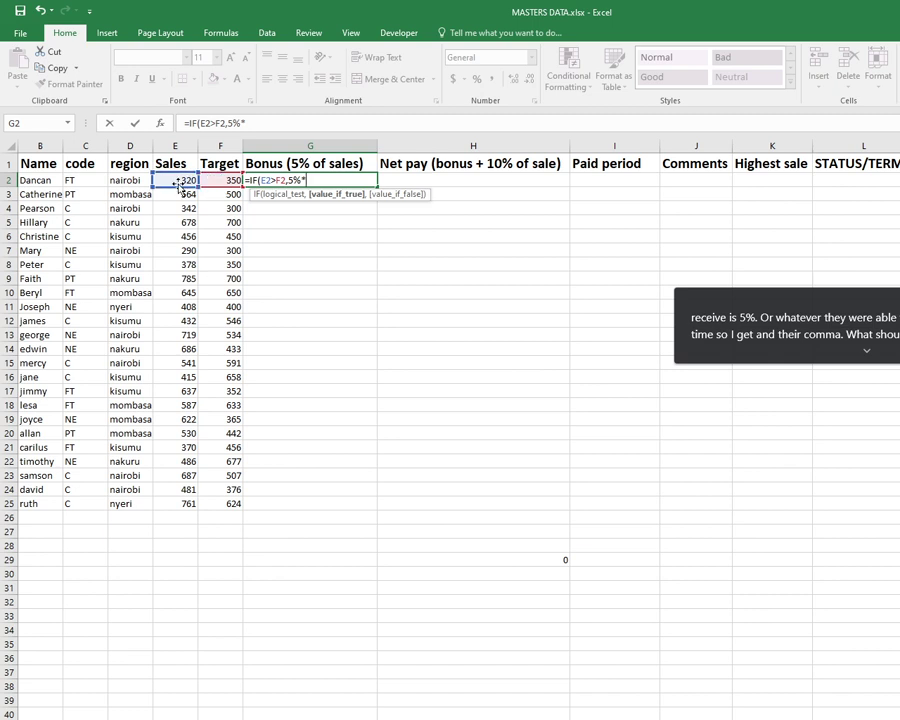
click(178, 181)
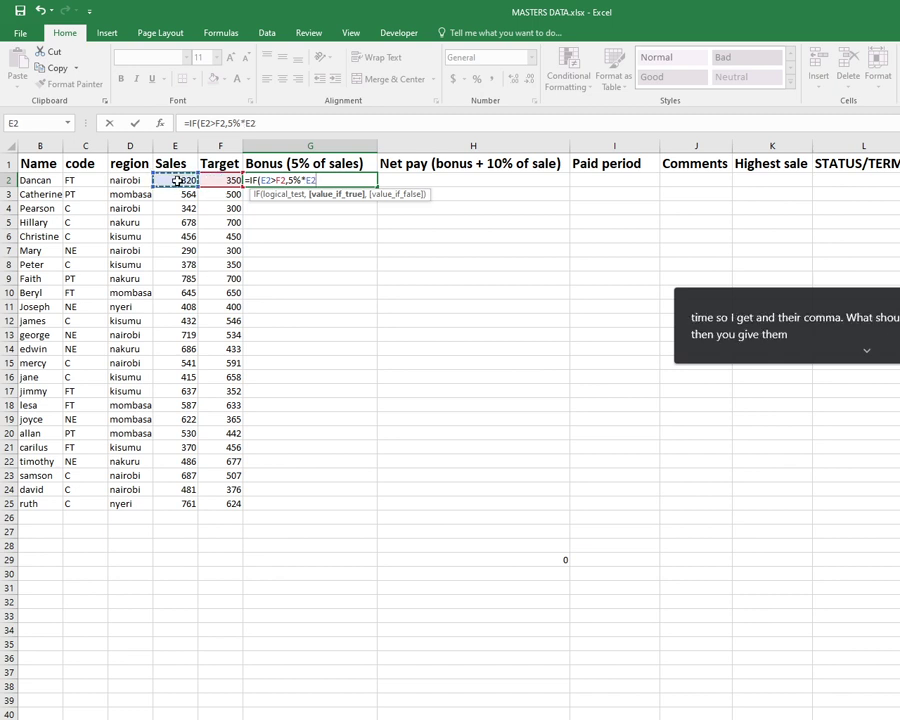
text(,0)
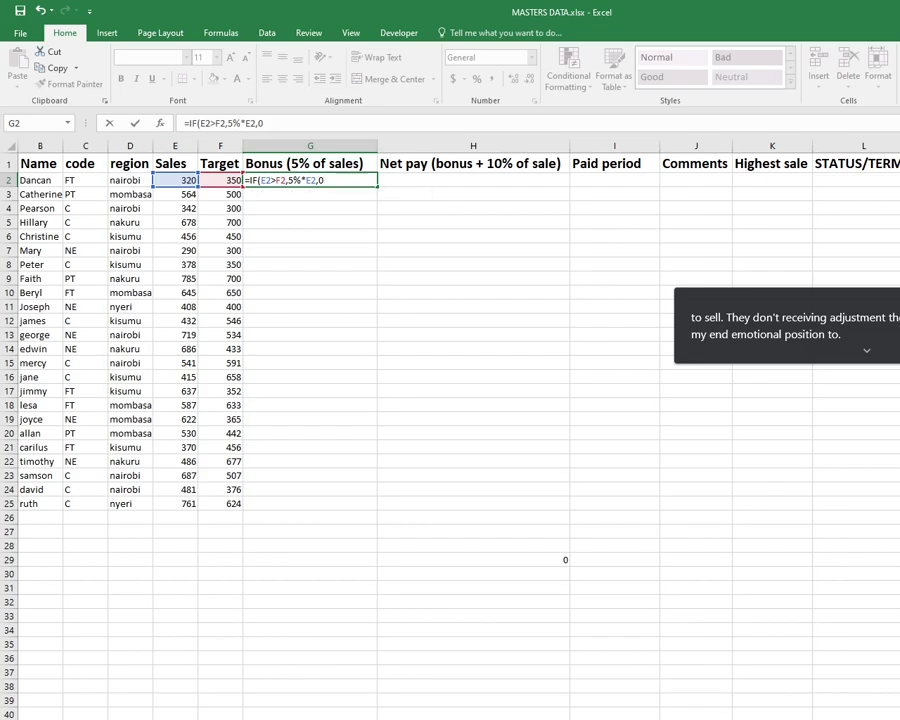
Step: Switch to the Google Meet call, present the entire screen to the participants, and return to the Excel workbook
key(alt+Tab)
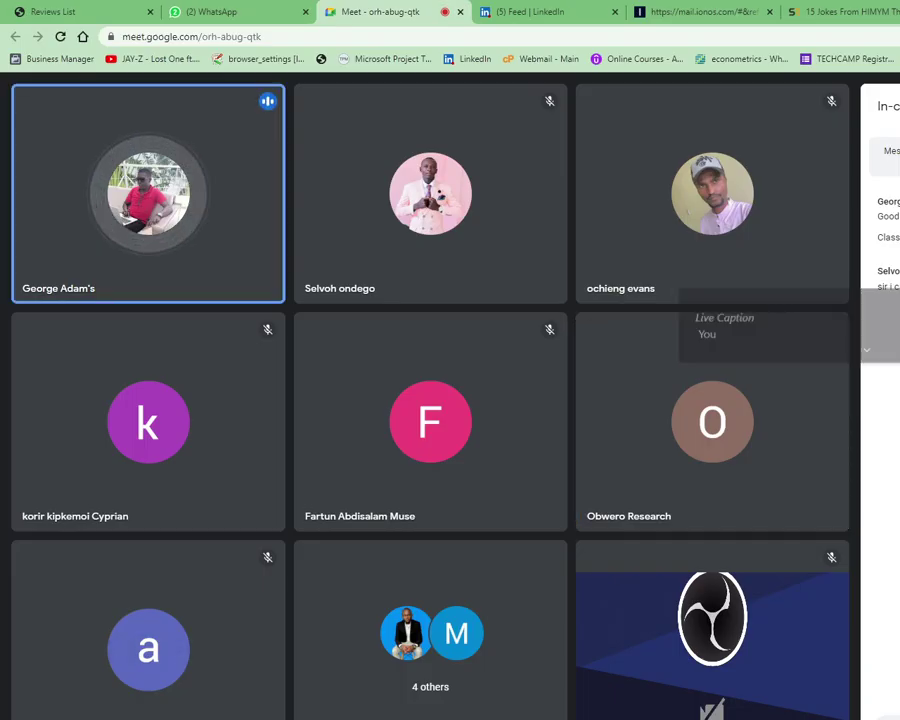
click(652, 715)
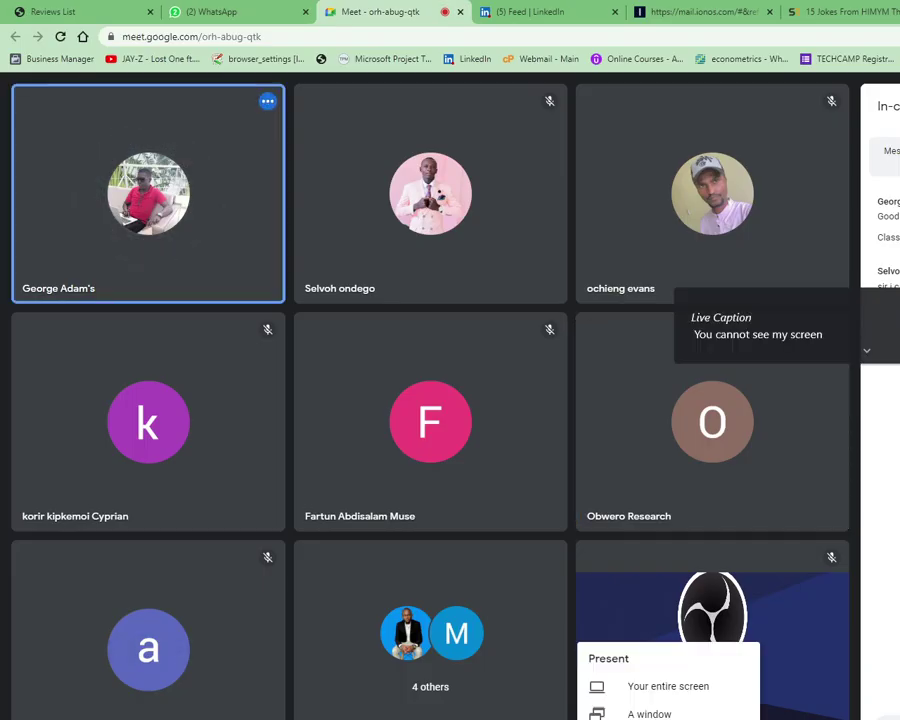
click(625, 690)
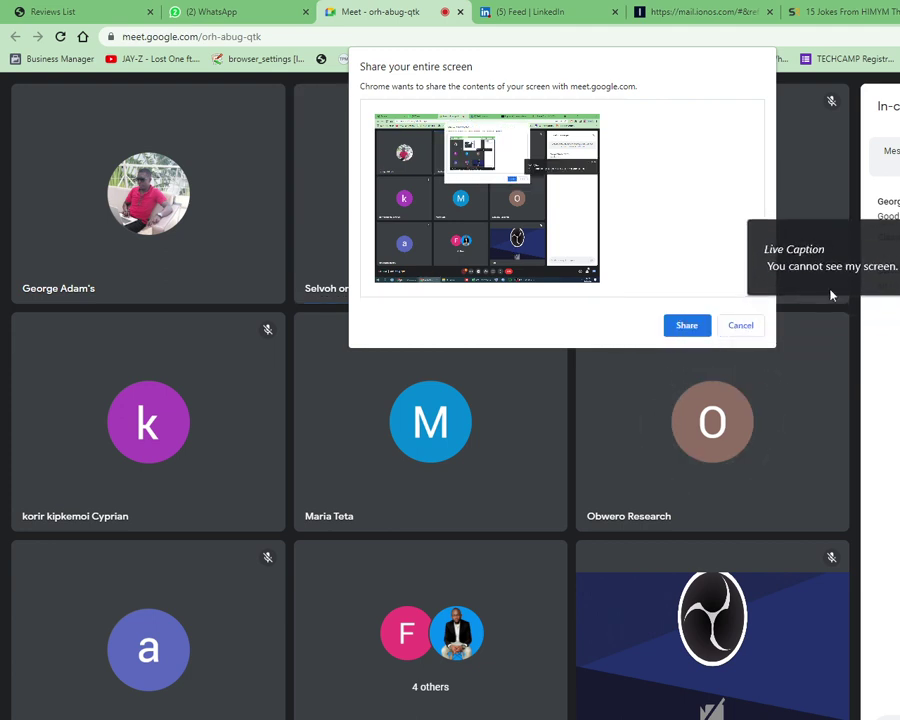
click(683, 331)
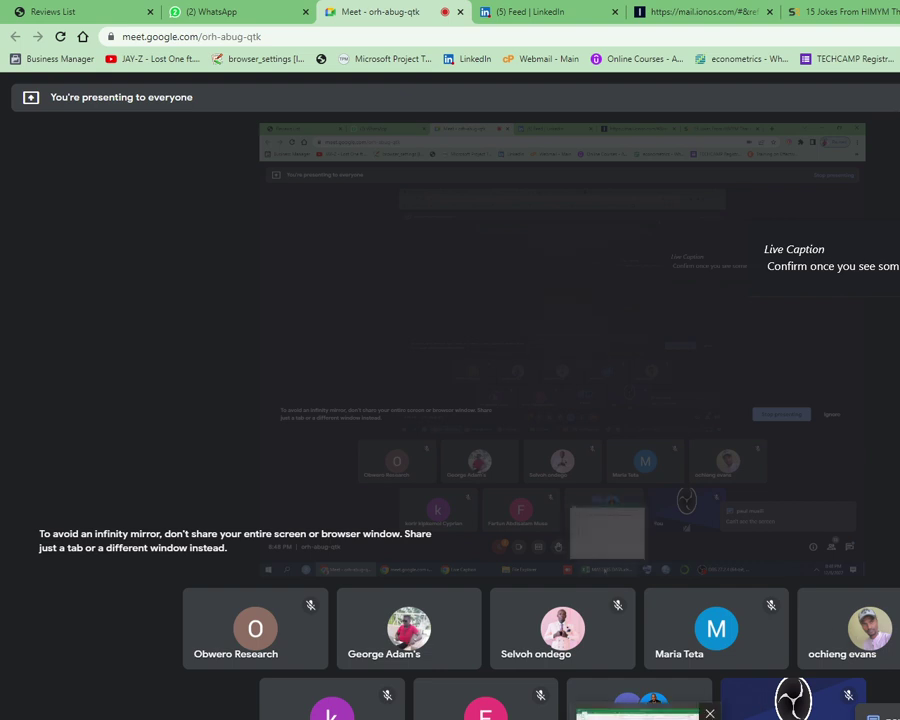
click(640, 712)
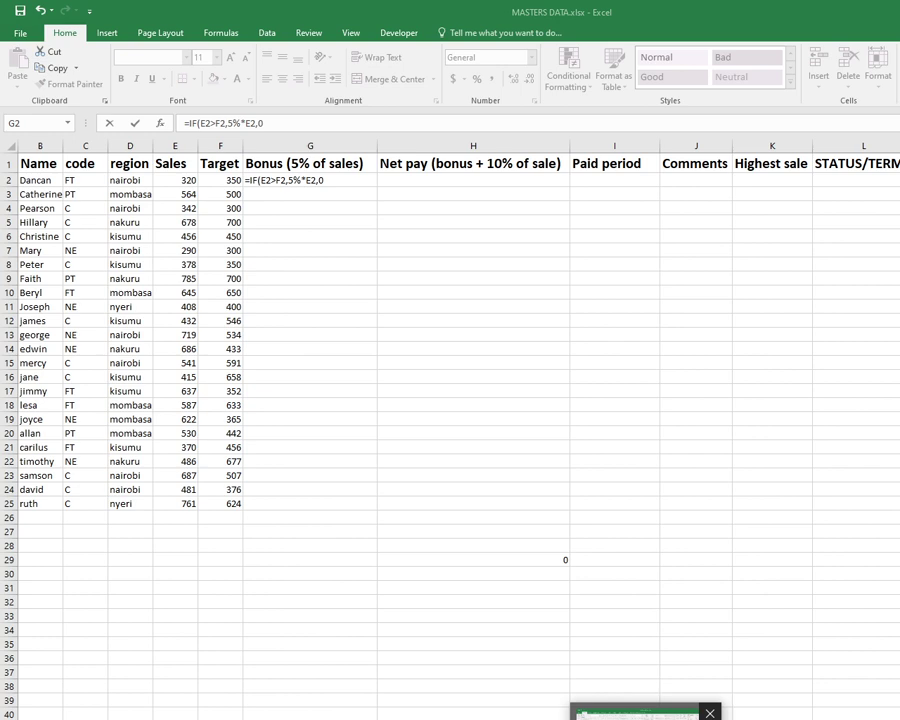
key(alt+Tab)
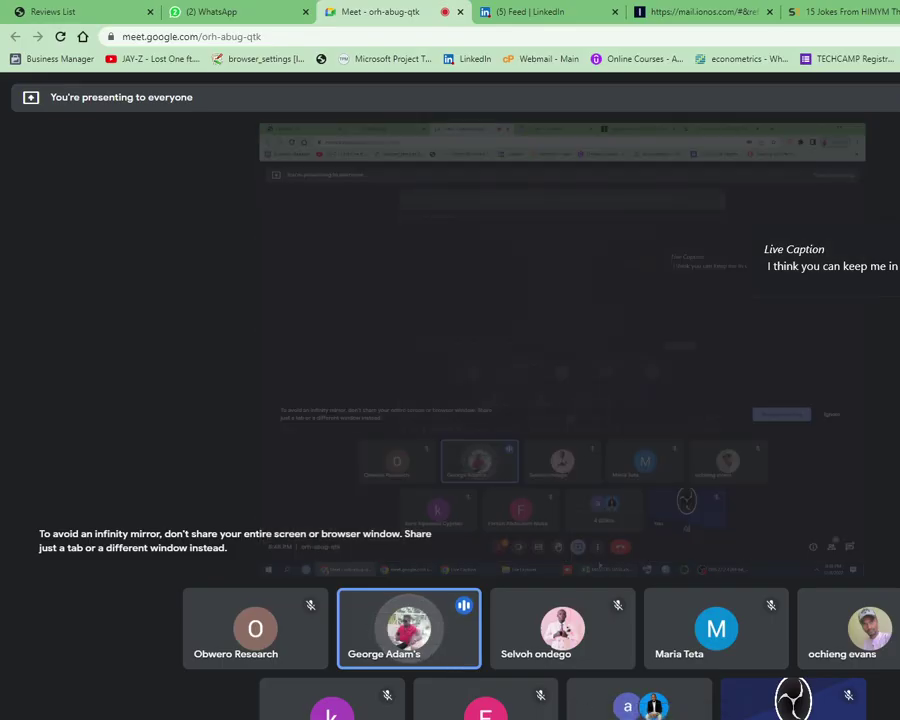
key(alt+Tab)
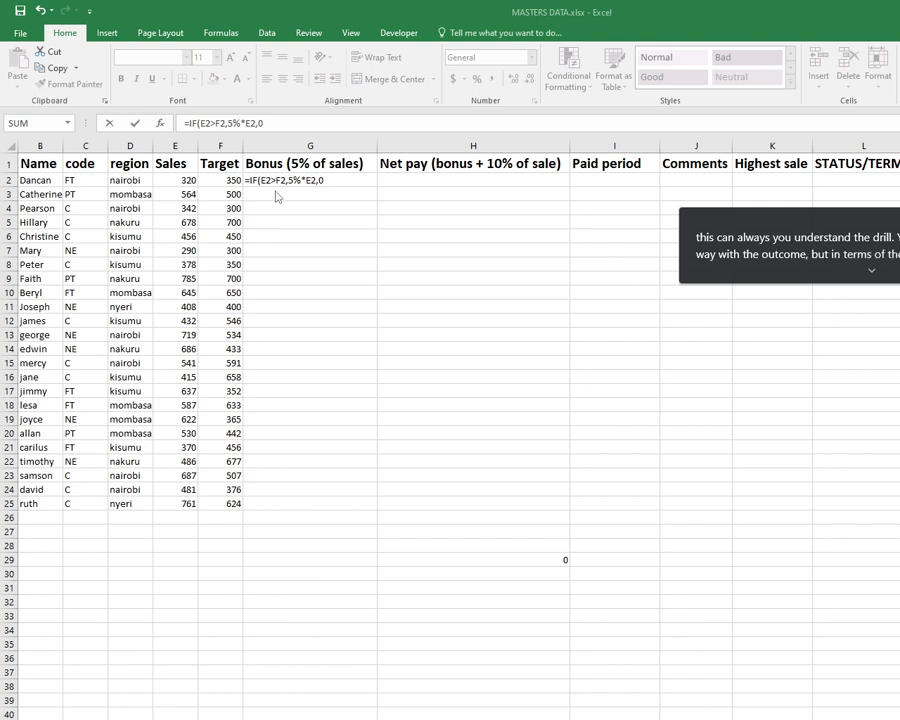
Step: Complete the bonus formula in G2 as =IF(E2>F2,5%*E2,0)
click(355, 183)
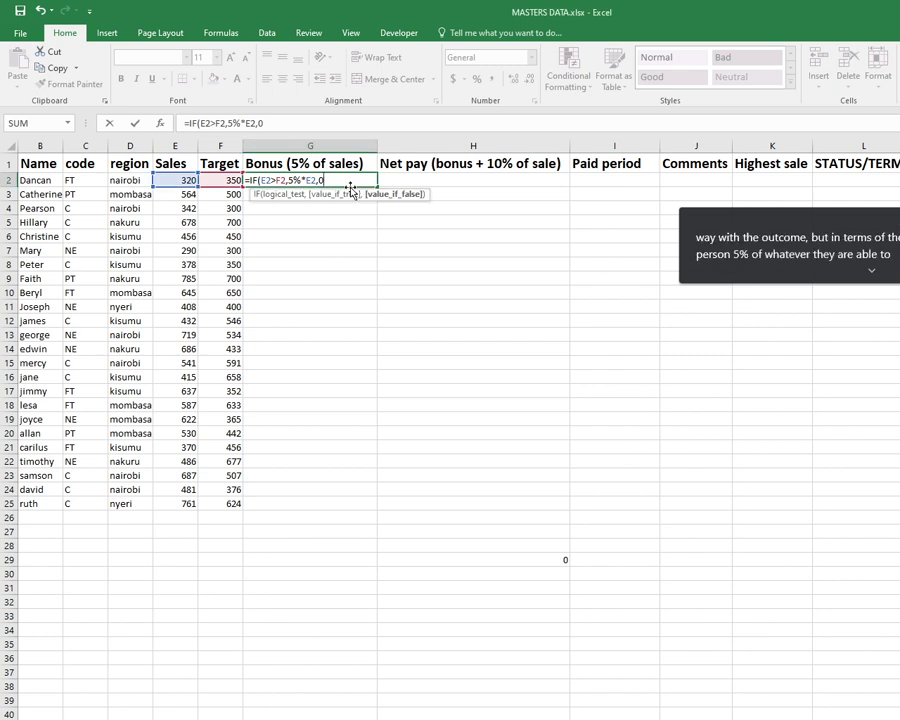
key(Return)
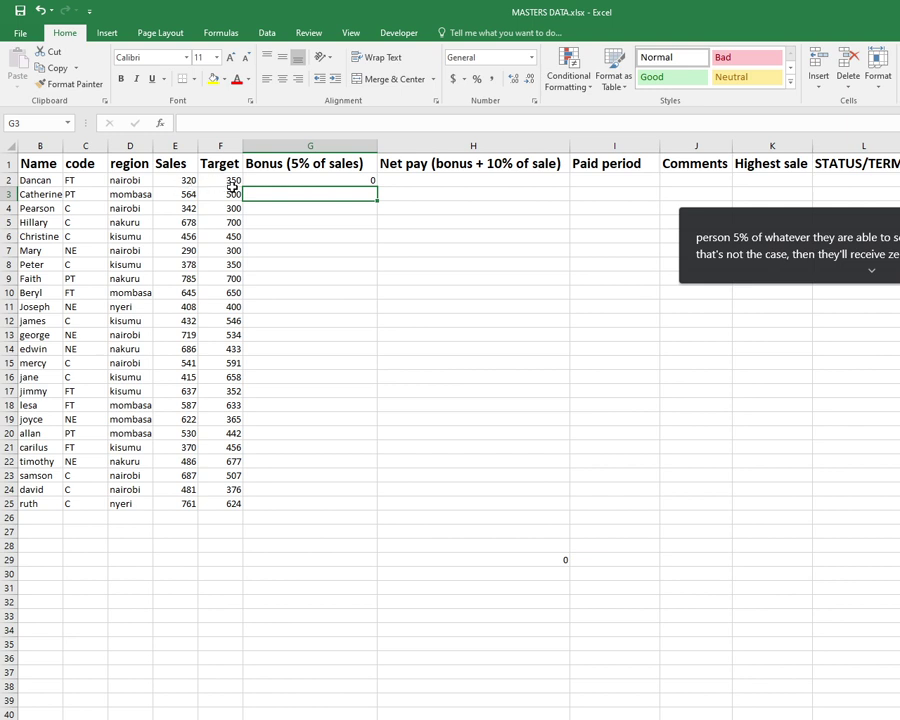
Step: Fill the bonus formula in G2 down through G25, and select B3 under BONUS on the summary sheet
click(305, 180)
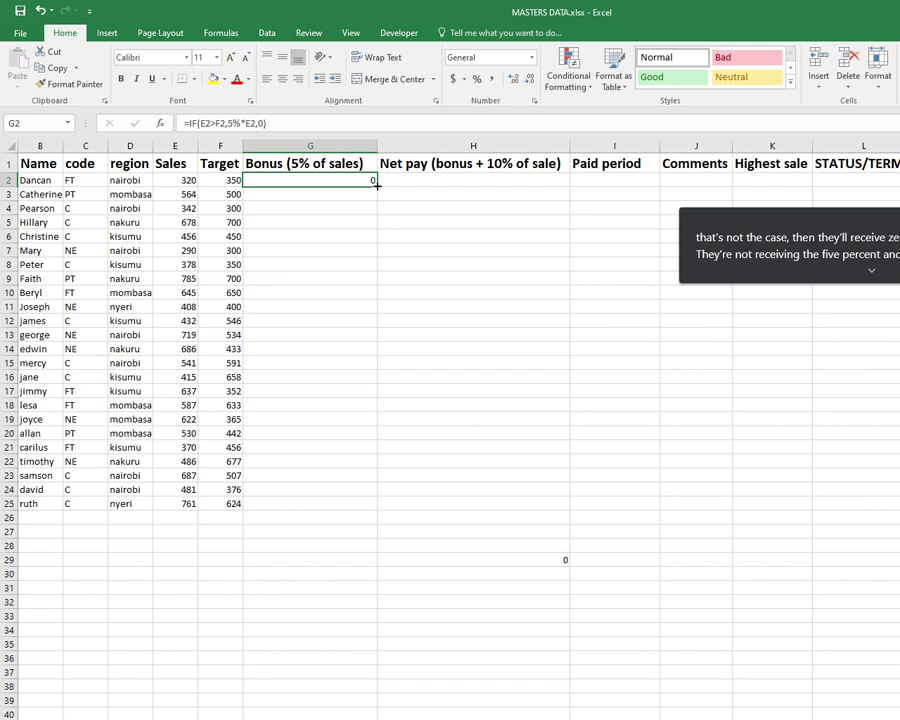
mouse_move(377, 185)
mouse_down()
mouse_move(374, 479)
mouse_move(374, 183)
mouse_up()
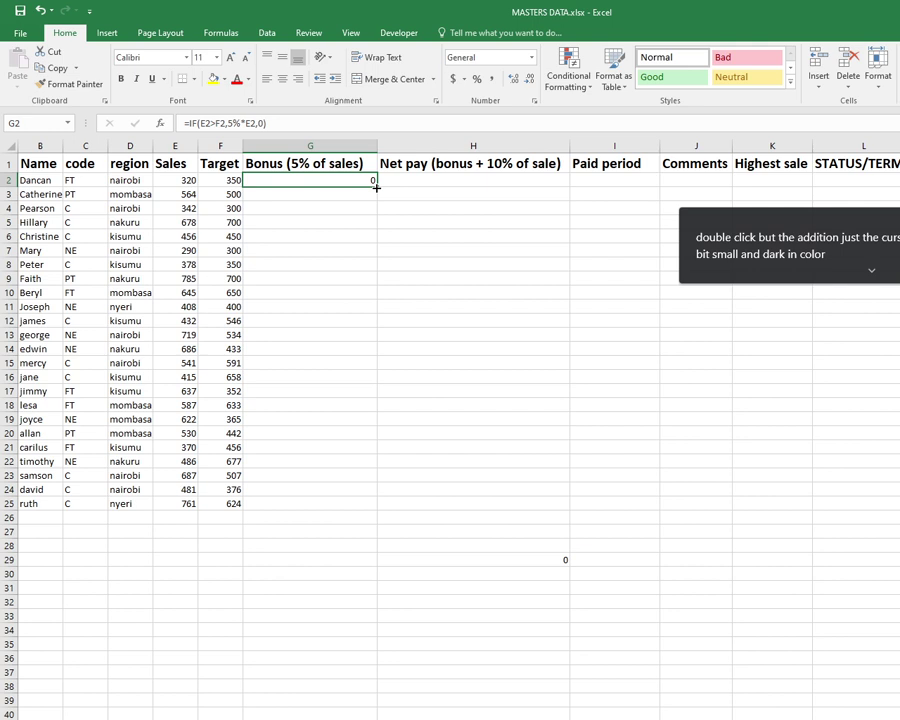
double_click(376, 187)
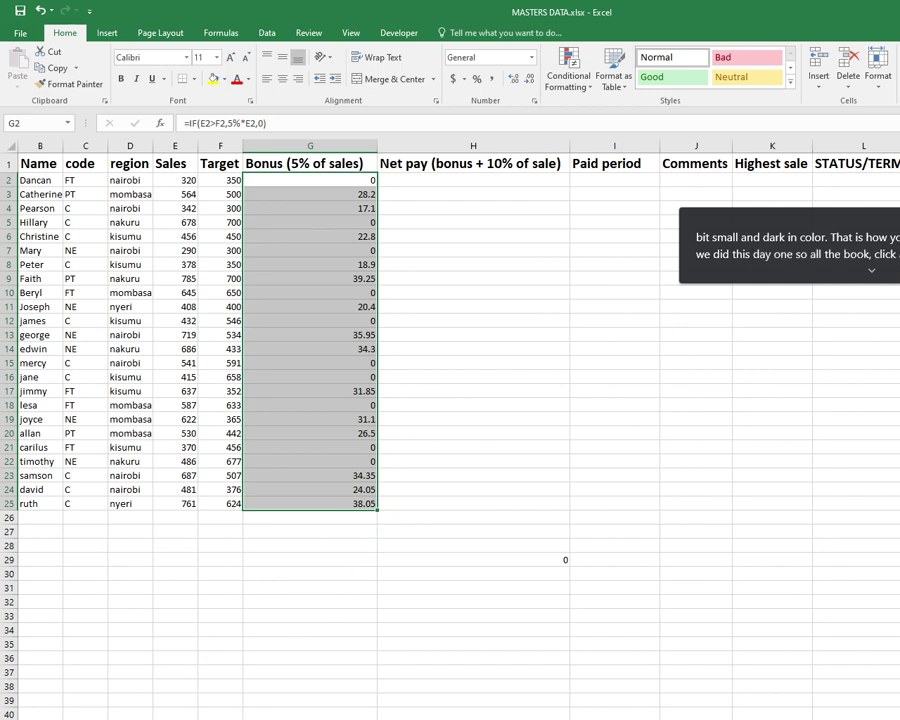
key(ctrl+Page_Down)
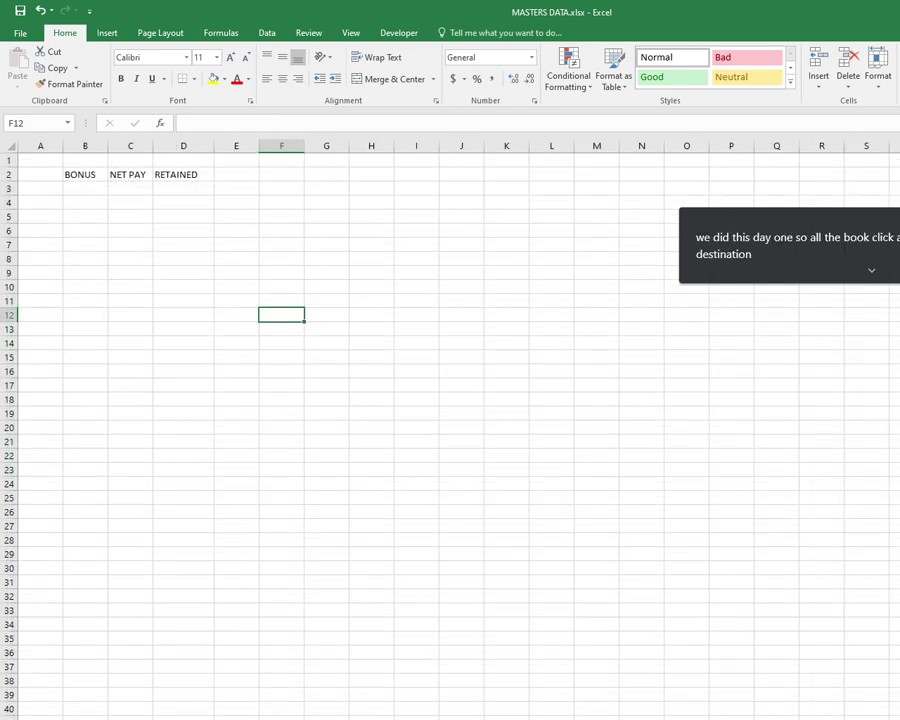
click(88, 190)
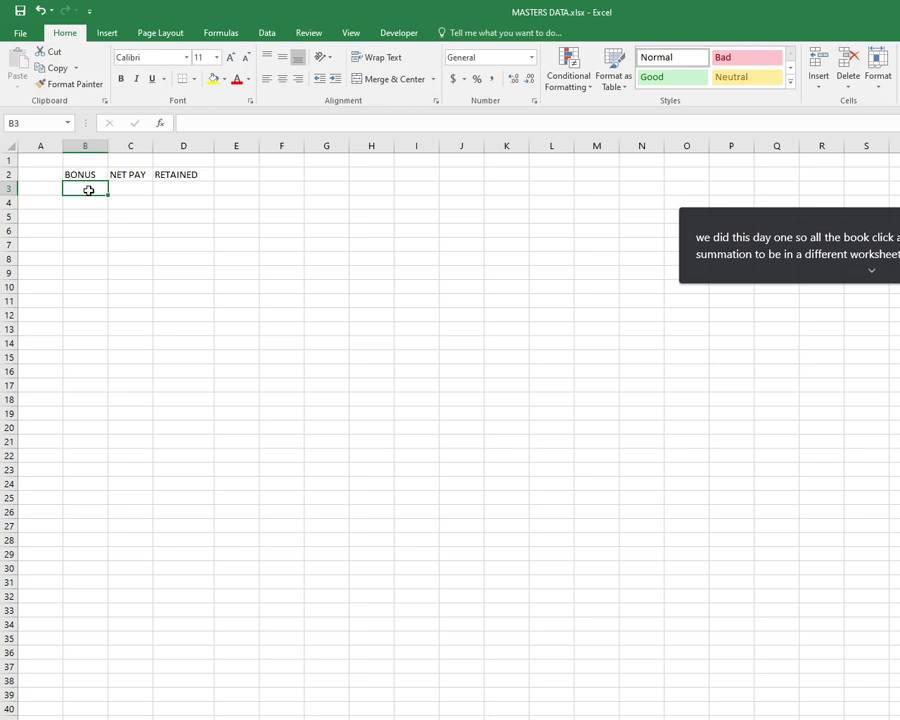
text(=S)
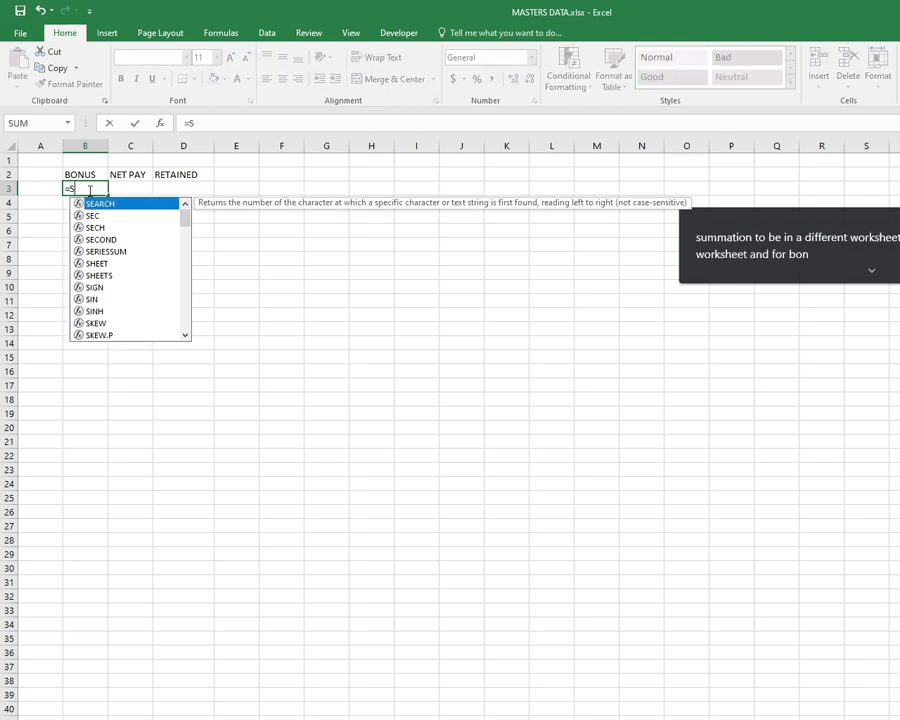
text(UM)
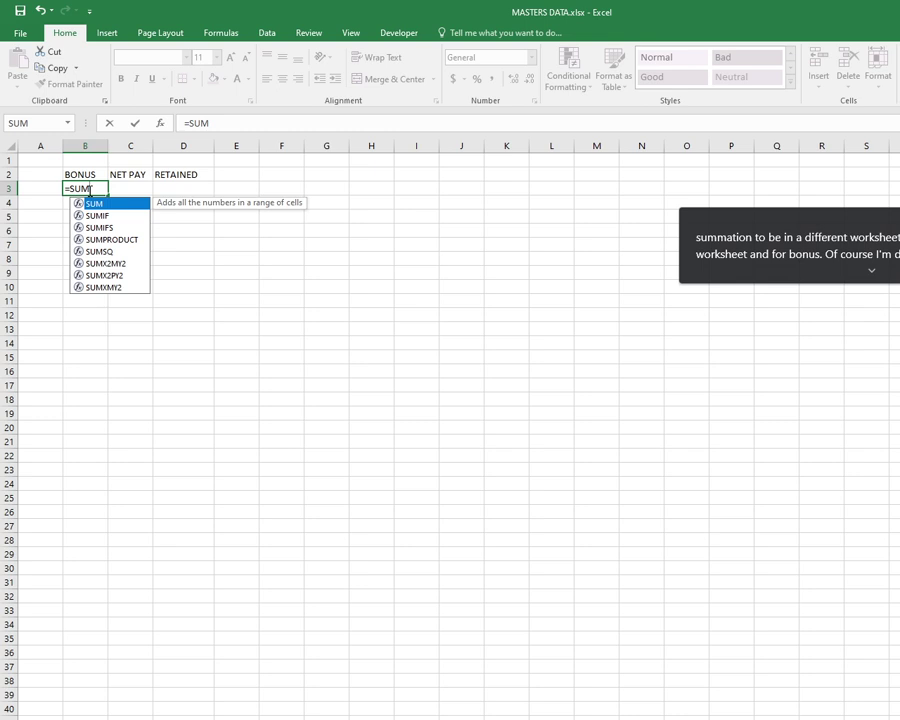
click(160, 127)
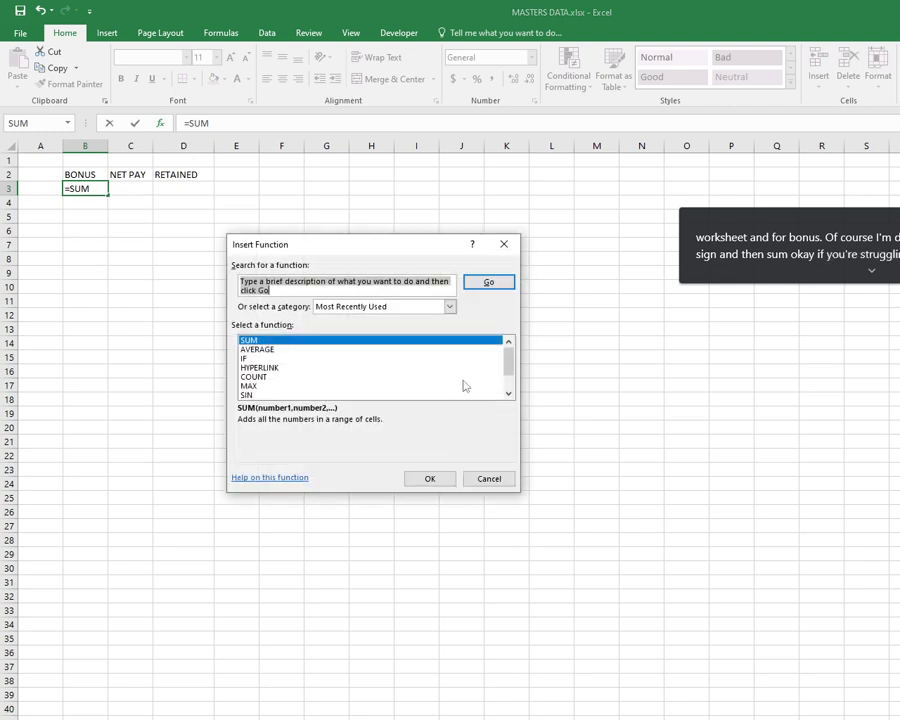
mouse_move(508, 362)
mouse_down()
mouse_move(507, 389)
mouse_move(503, 362)
mouse_up()
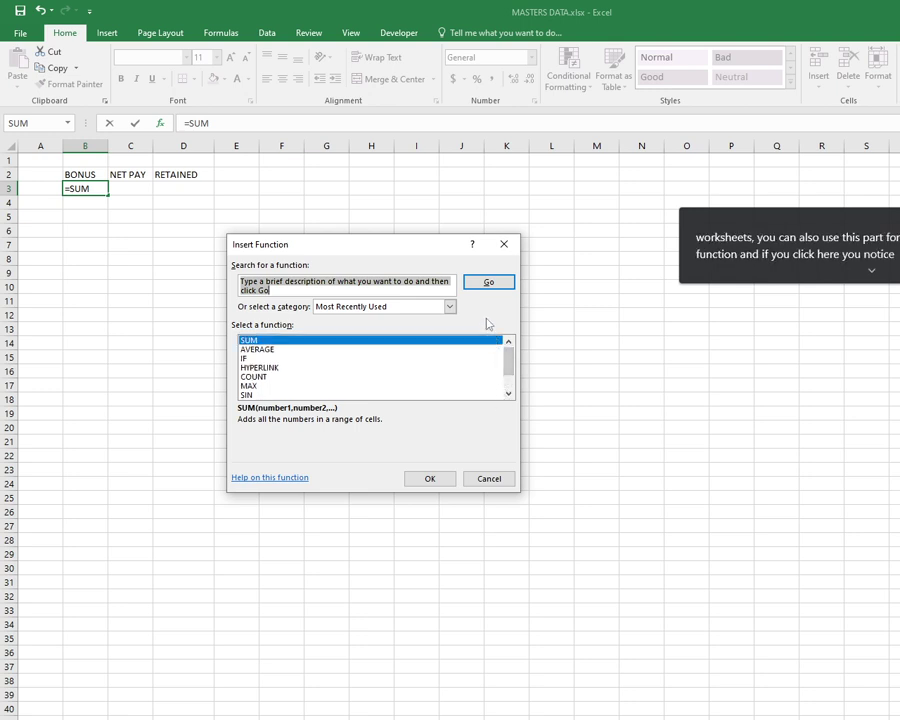
click(494, 248)
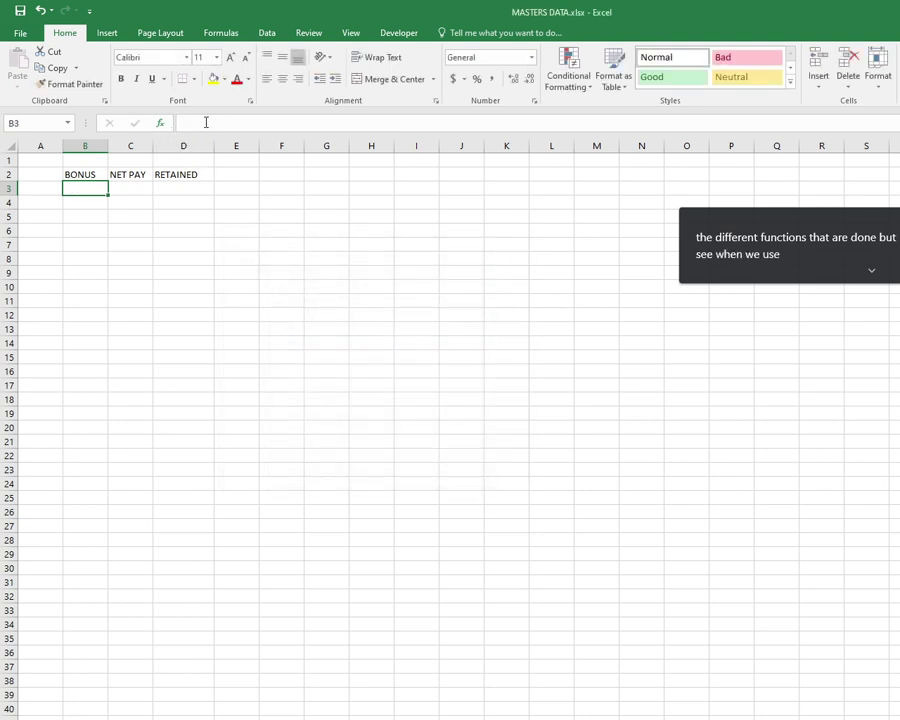
Step: Enter a SUM formula in B3 of the summary sheet that totals the bonuses in EMPLOYEE!G2:G25
click(204, 122)
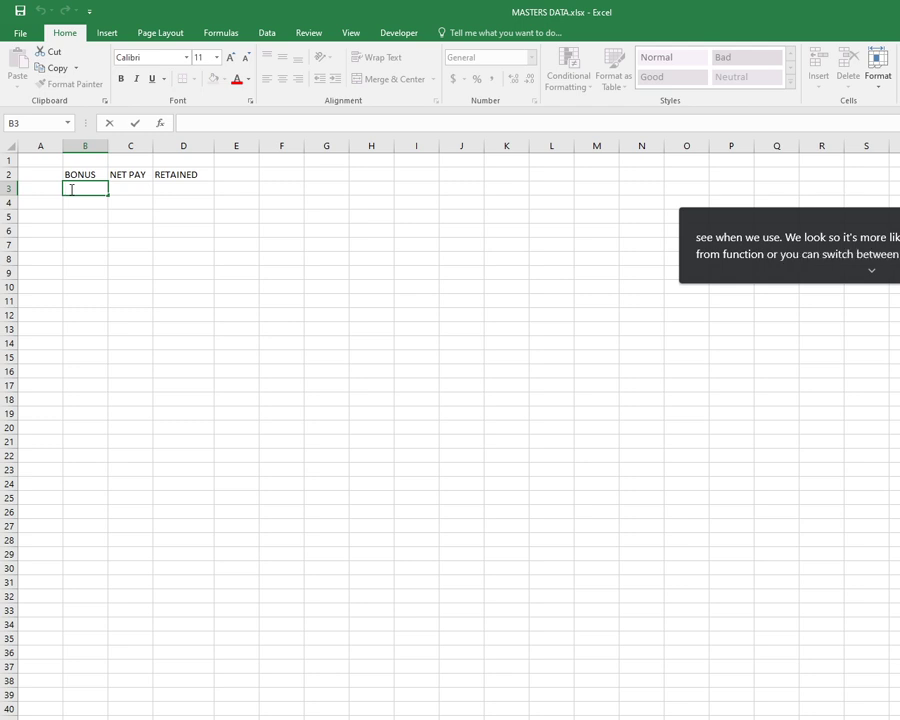
text(=SUM()
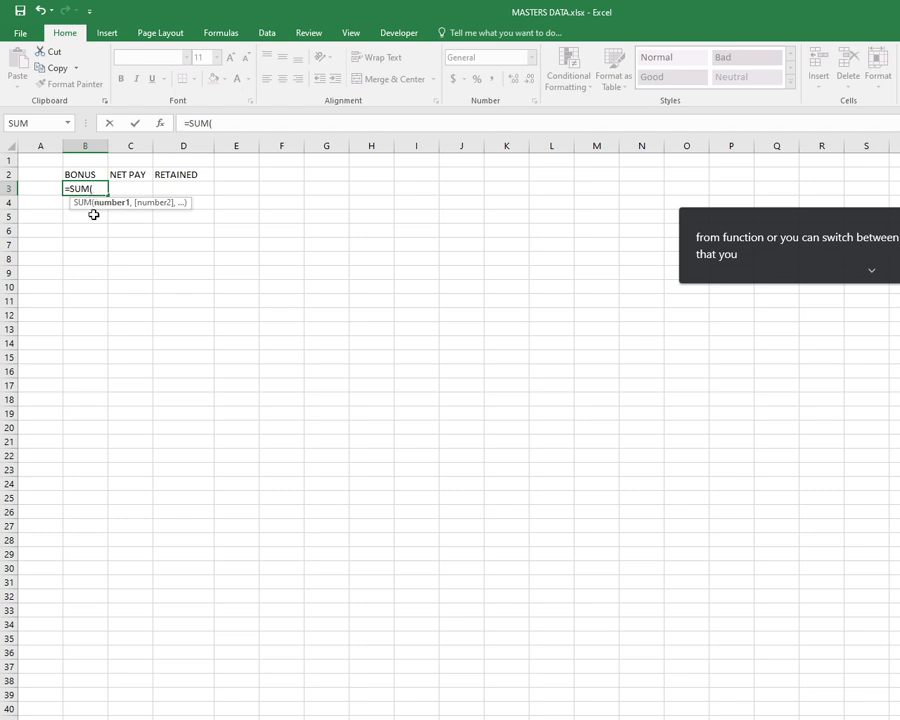
key(ctrl+Page_Down)
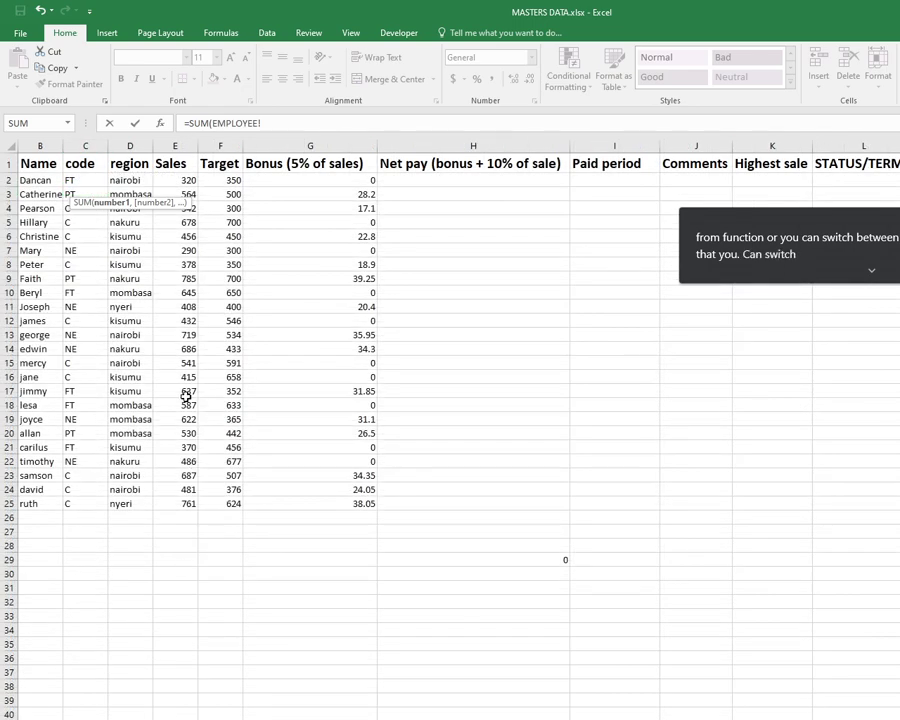
drag(286, 181, 293, 501)
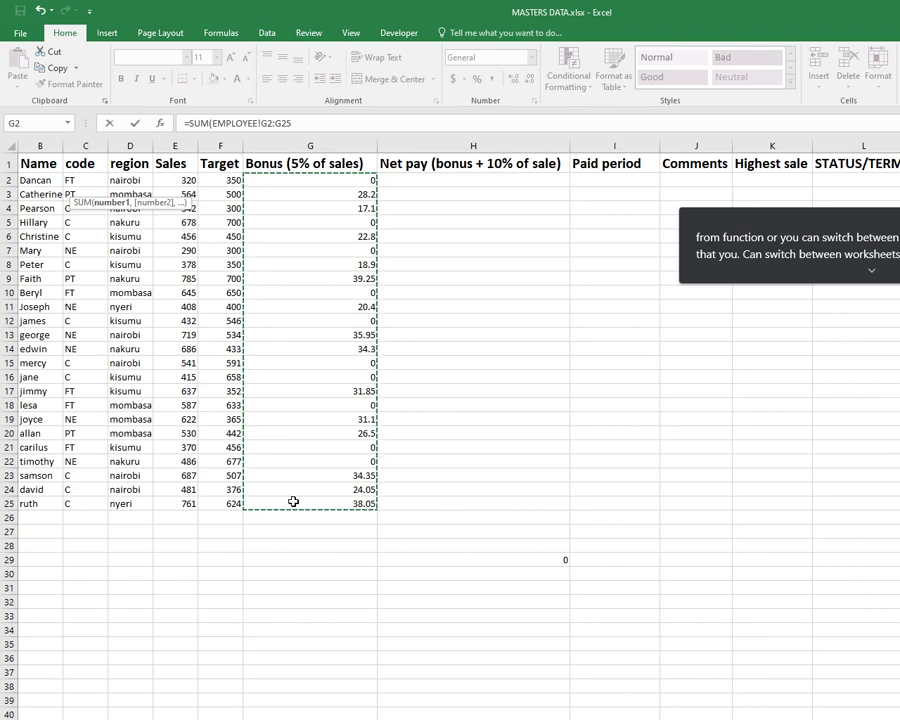
key(Return)
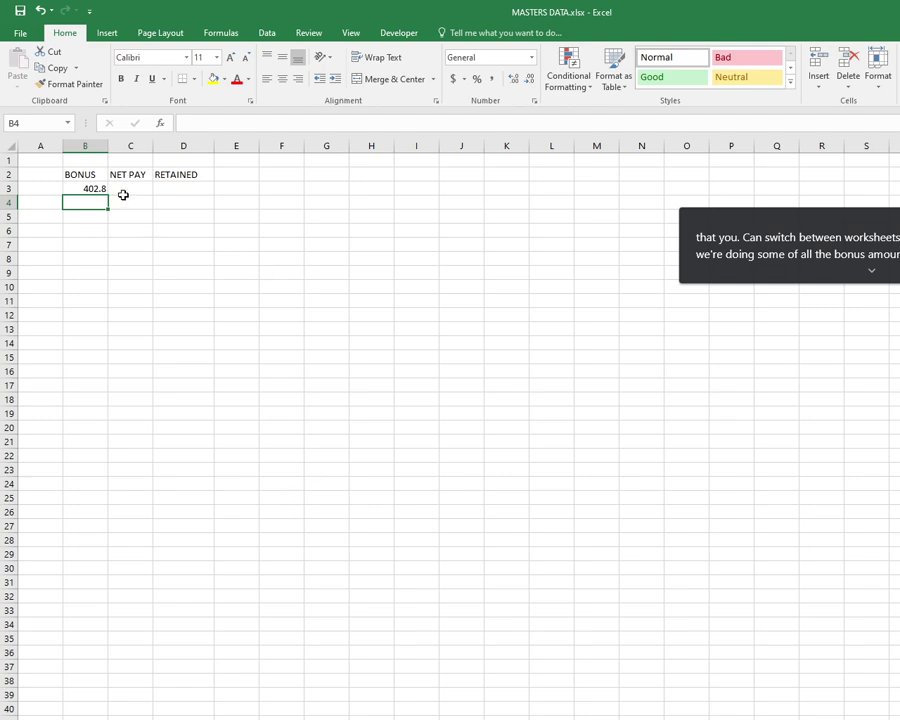
Step: On the EMPLOYEE sheet, start an IF formula in H2 with the condition G2>0
click(127, 190)
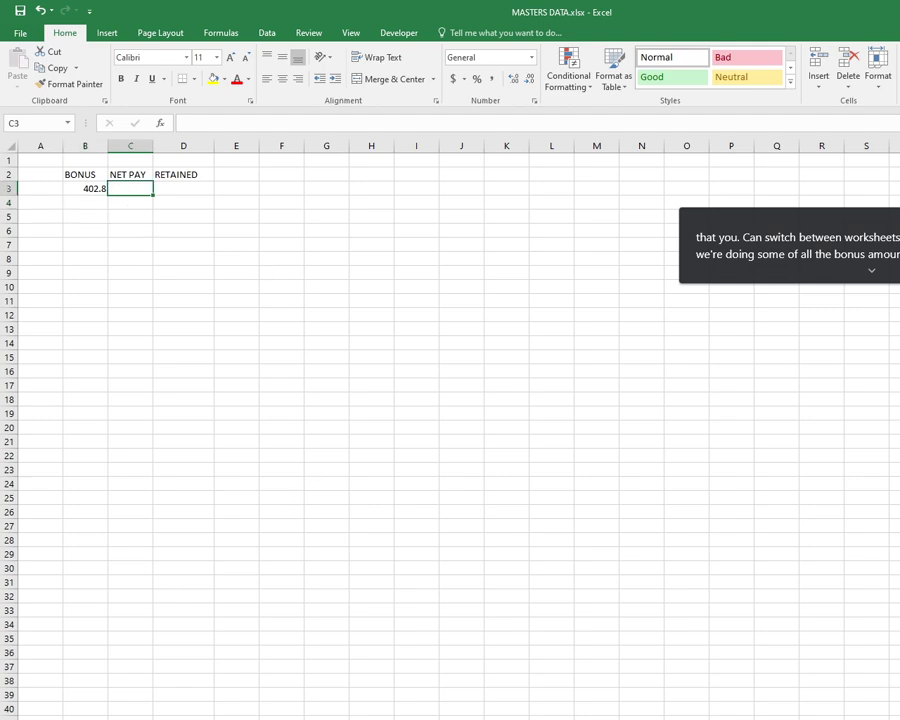
key(ctrl+Page_Up)
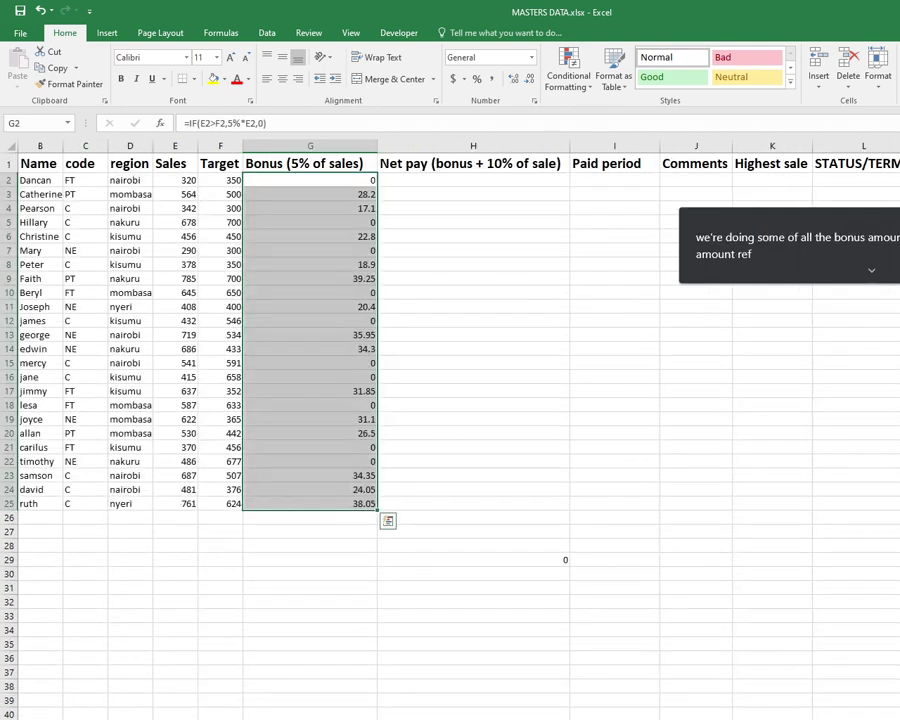
click(422, 181)
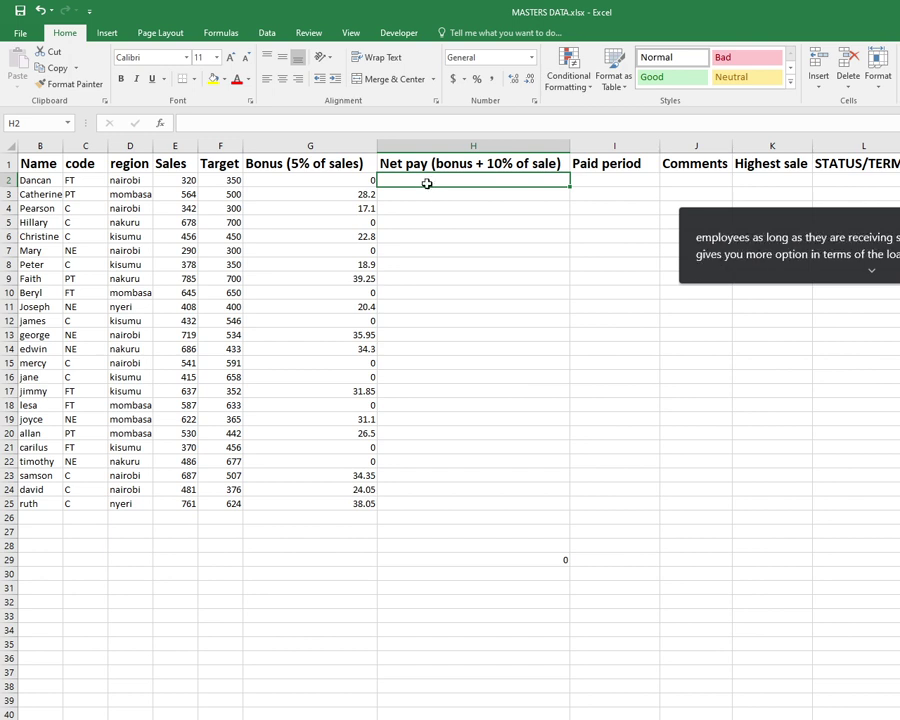
text(=)
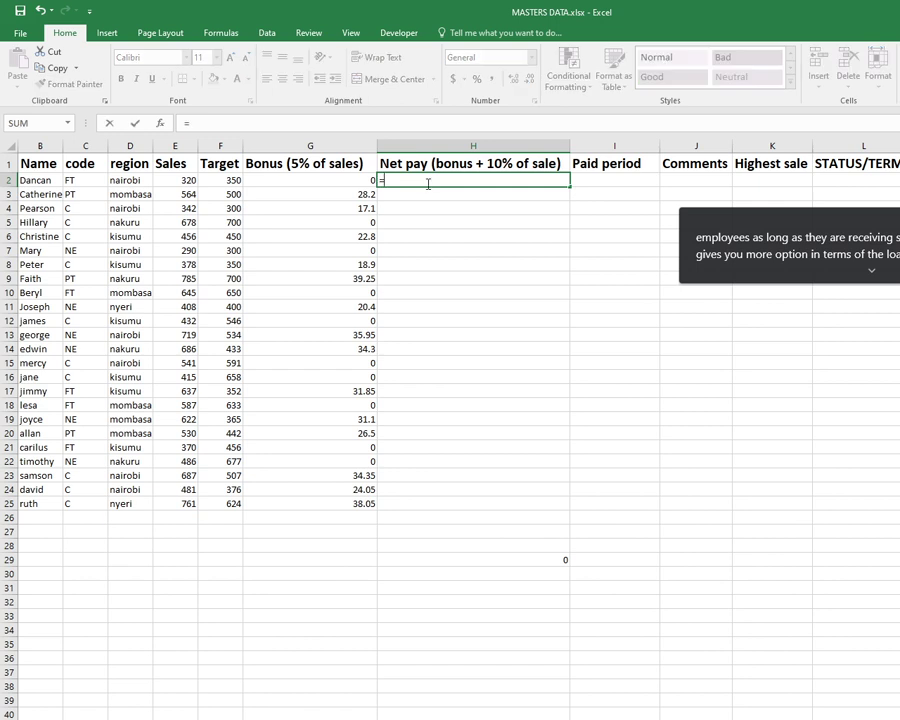
text(IF)
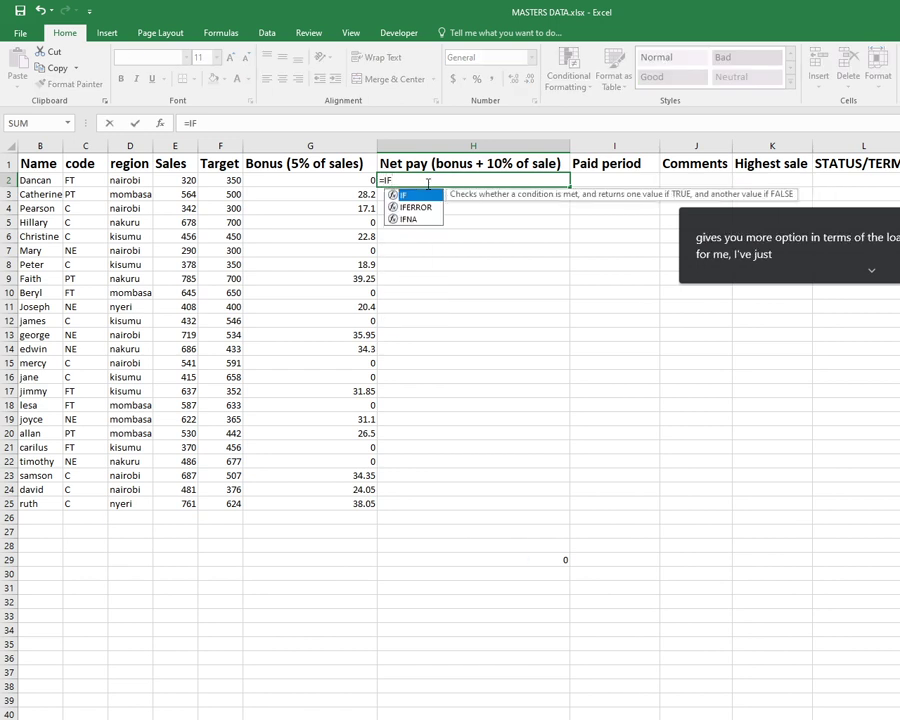
double_click(406, 195)
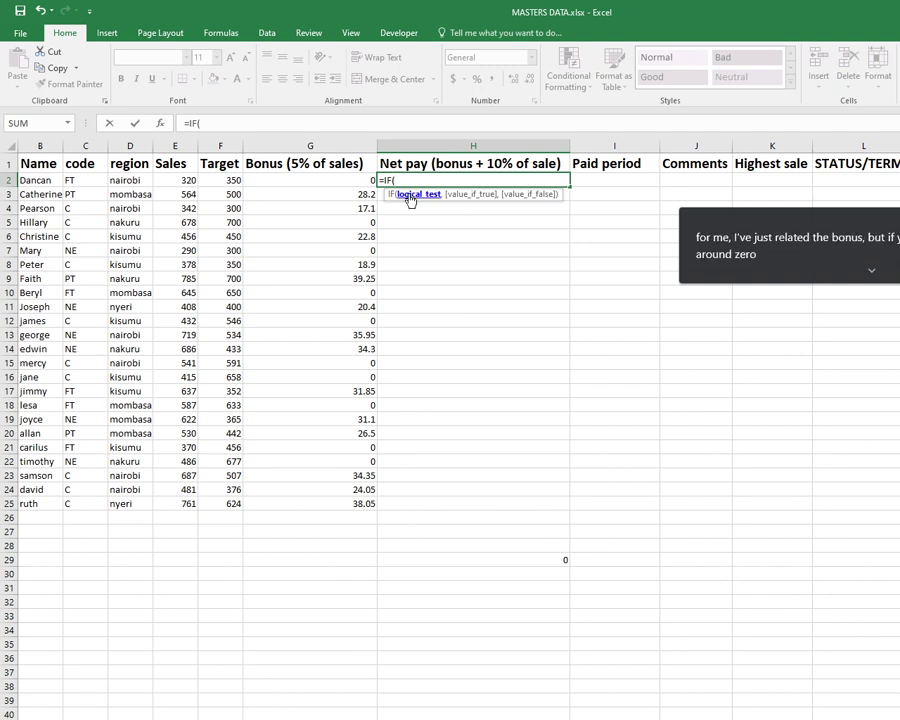
click(302, 186)
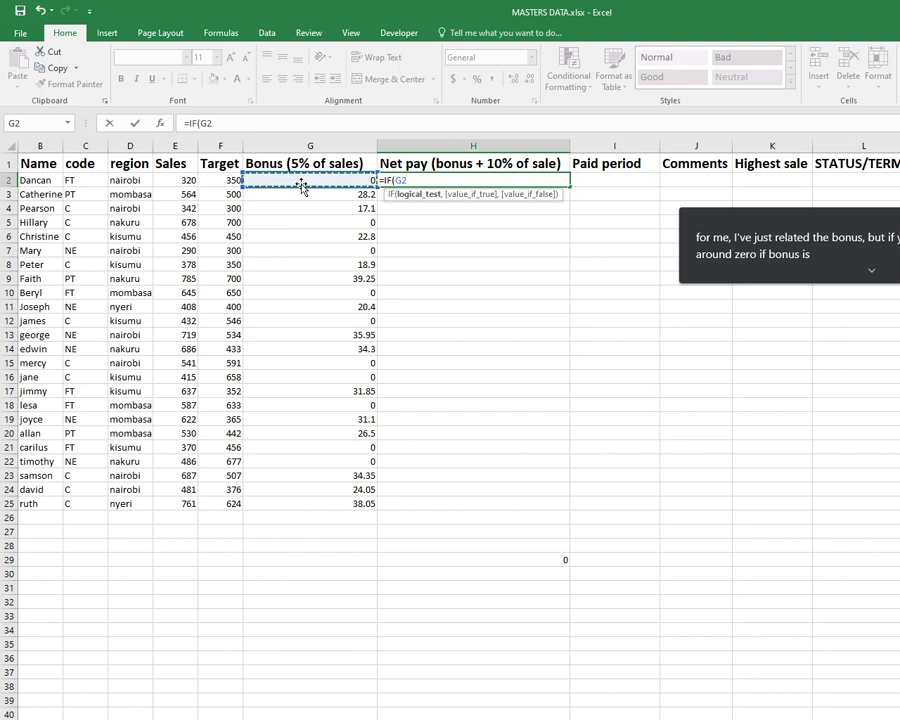
click(455, 178)
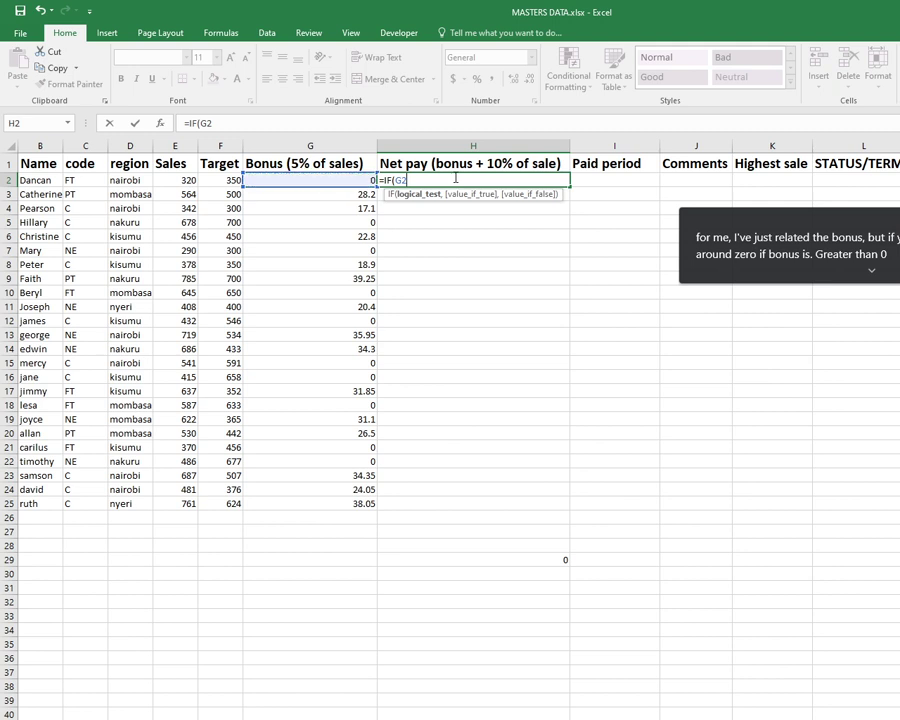
text(>0,)
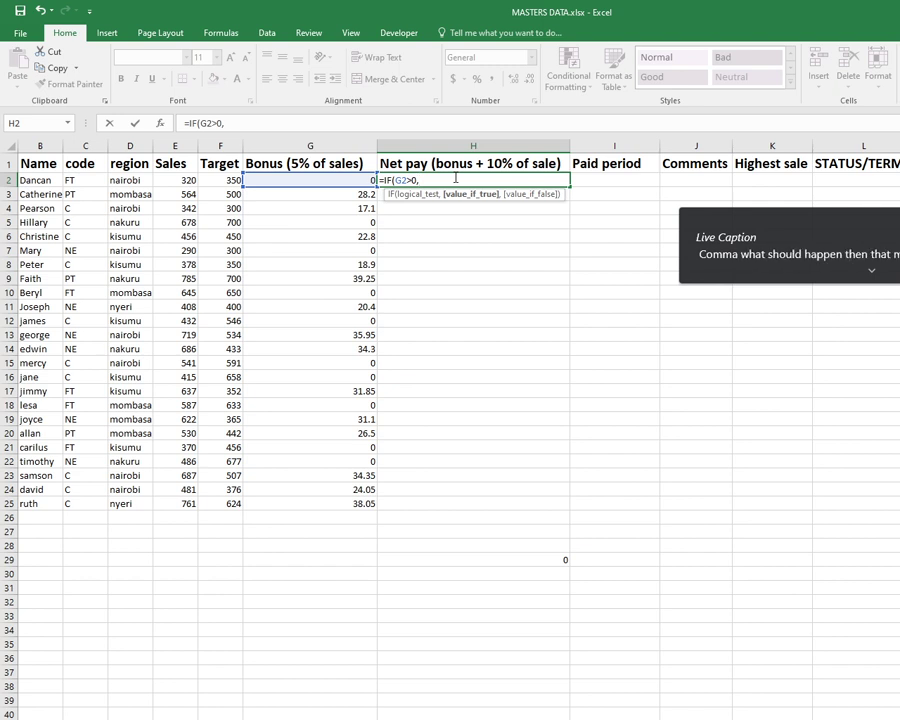
text(10)
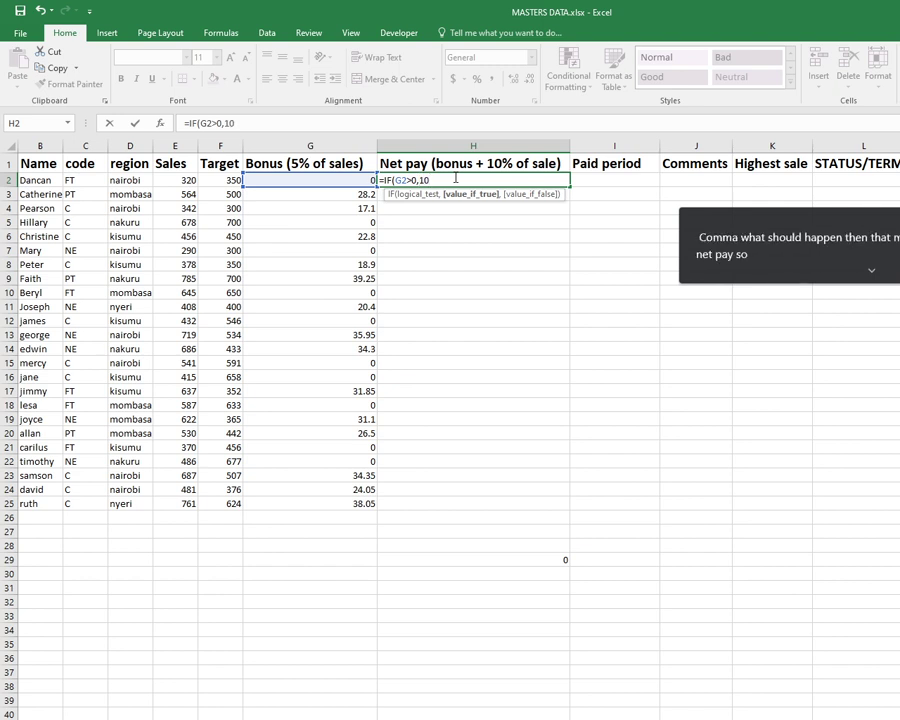
key(BackSpace)
key(BackSpace)
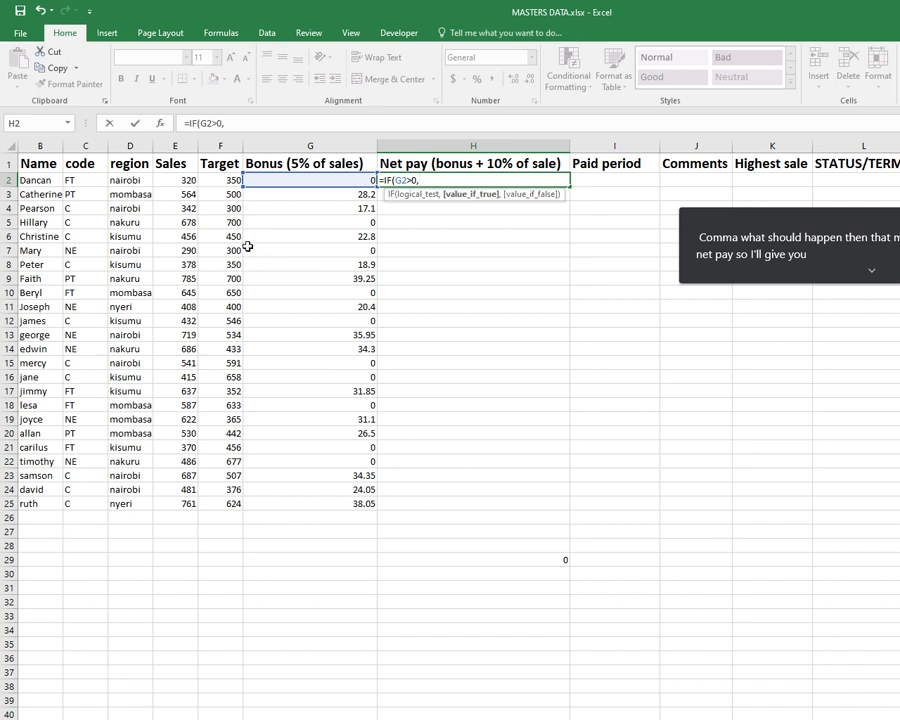
Step: Complete the net pay formula in H2 as =IF(G2>0,G2+10%*E2,0)
click(285, 178)
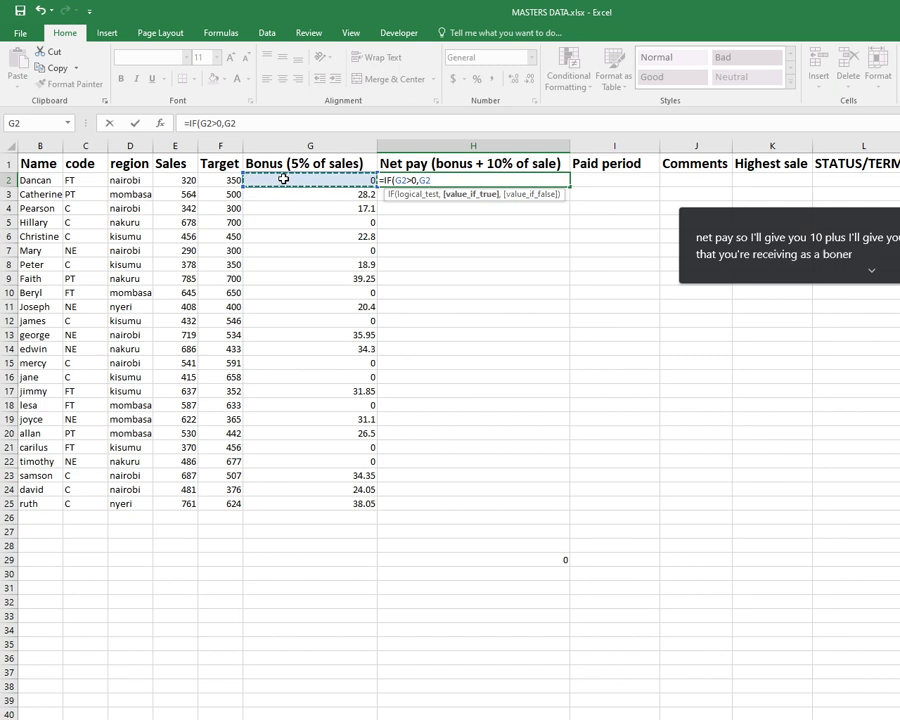
text(+10)
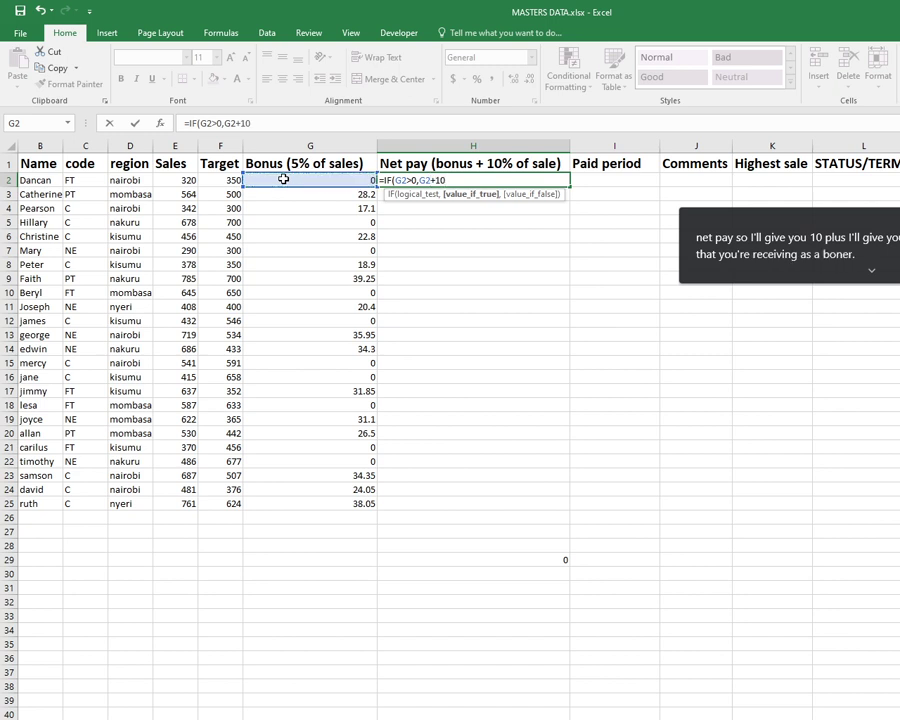
text(%*)
click(184, 179)
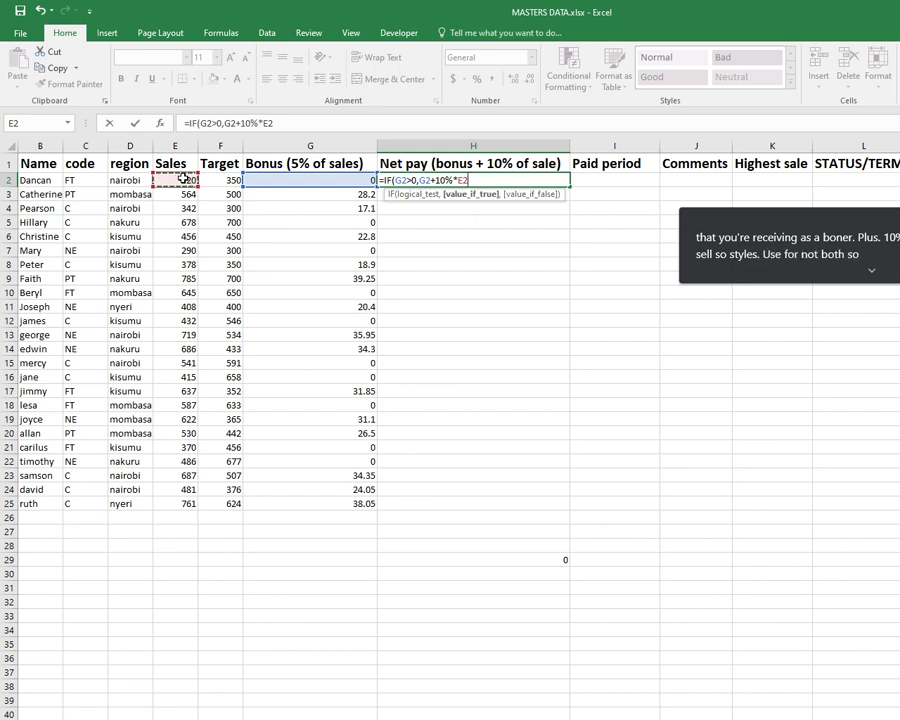
text(,)
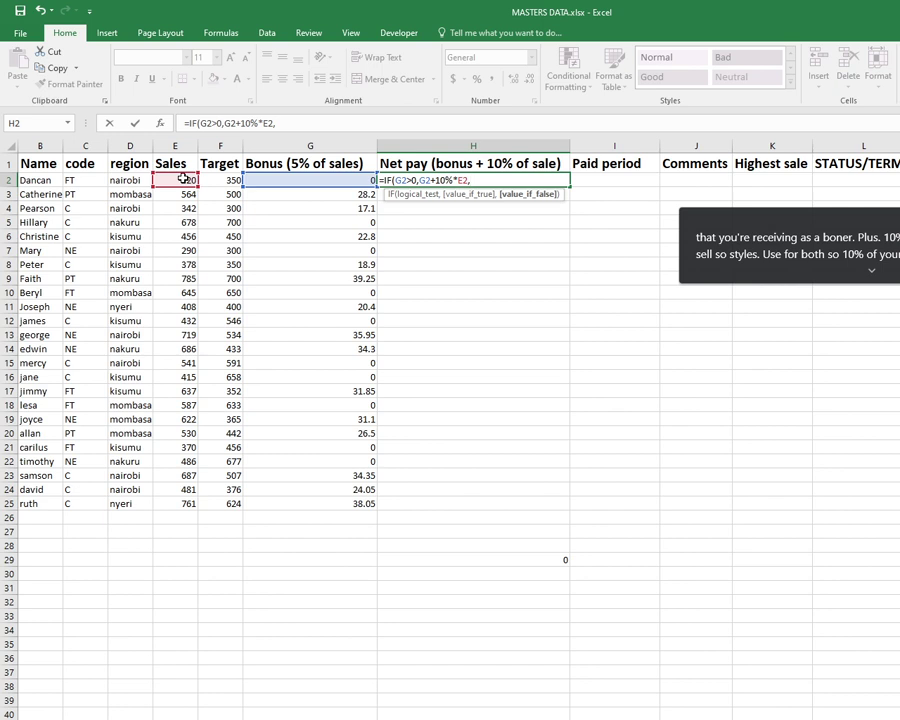
text(0)
key(Return)
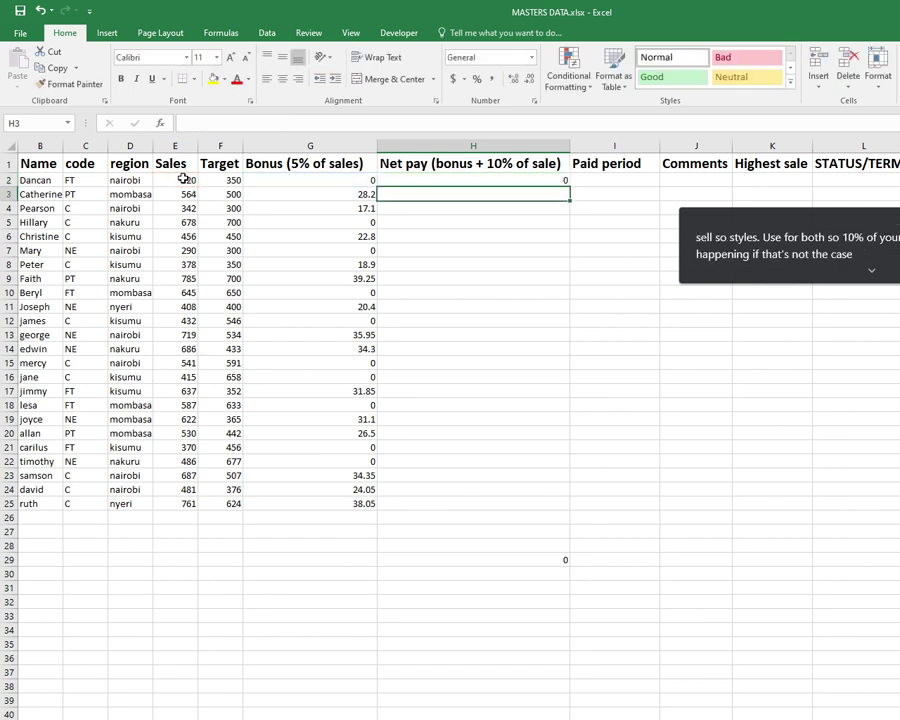
Step: Fill the net pay formula in H2 down through H25
click(432, 181)
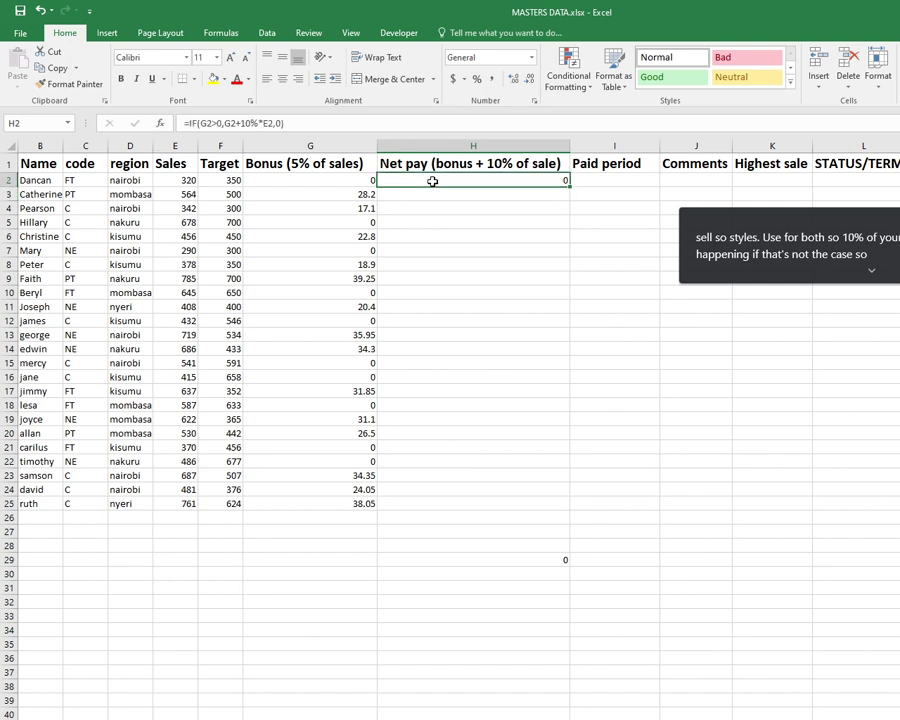
double_click(568, 186)
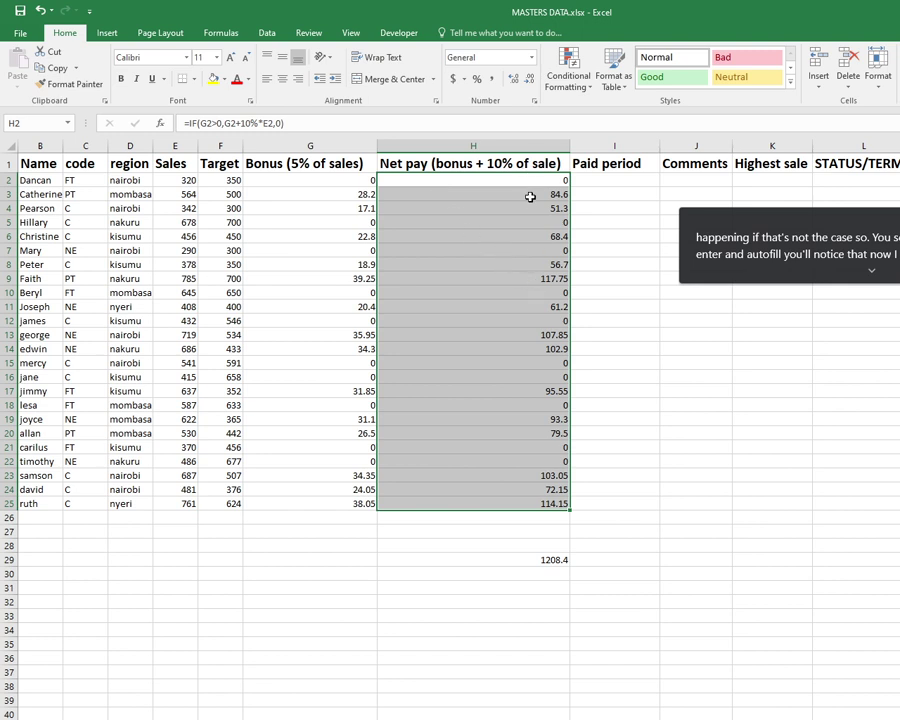
Step: Inspect the net pay total formula in H29 and return to the summary sheet
mouse_move(551, 518)
click(537, 561)
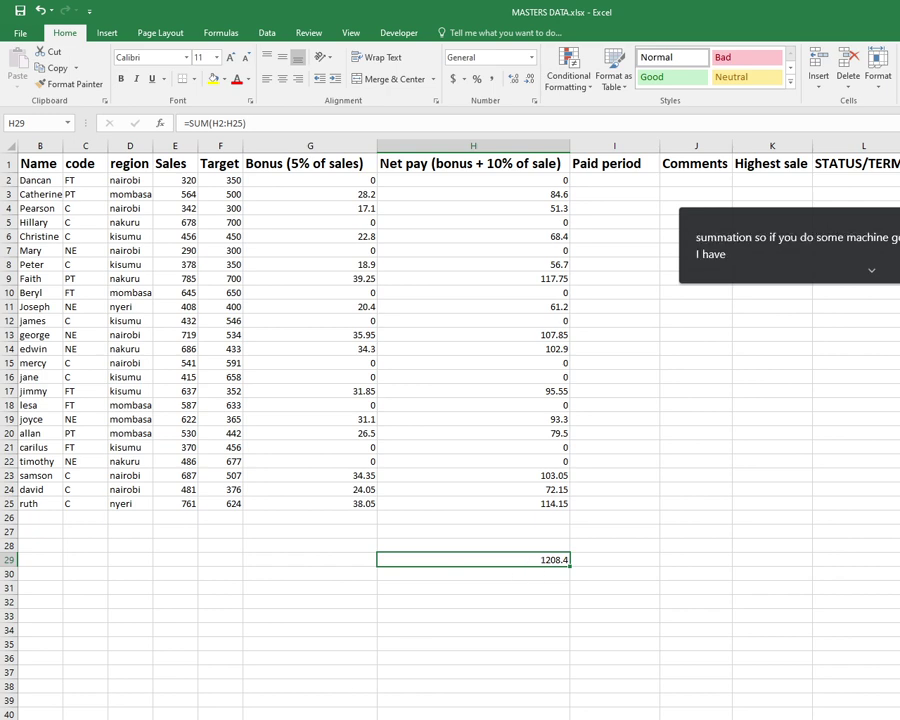
key(ctrl+Page_Down)
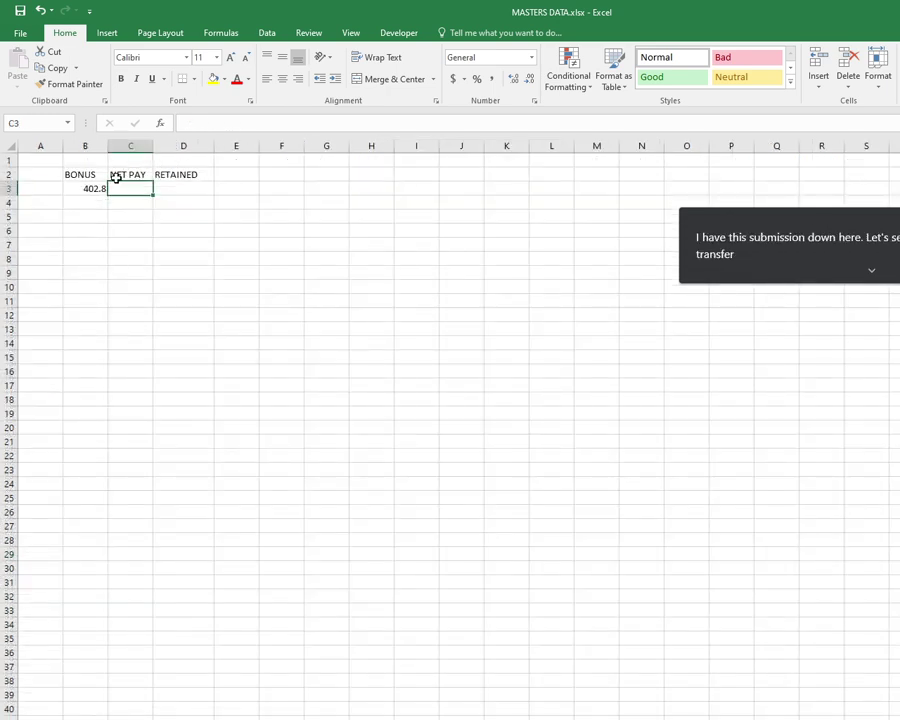
Step: Link the net pay total into C3 of the summary sheet with the formula =EMPLOYEE!H29
text(=)
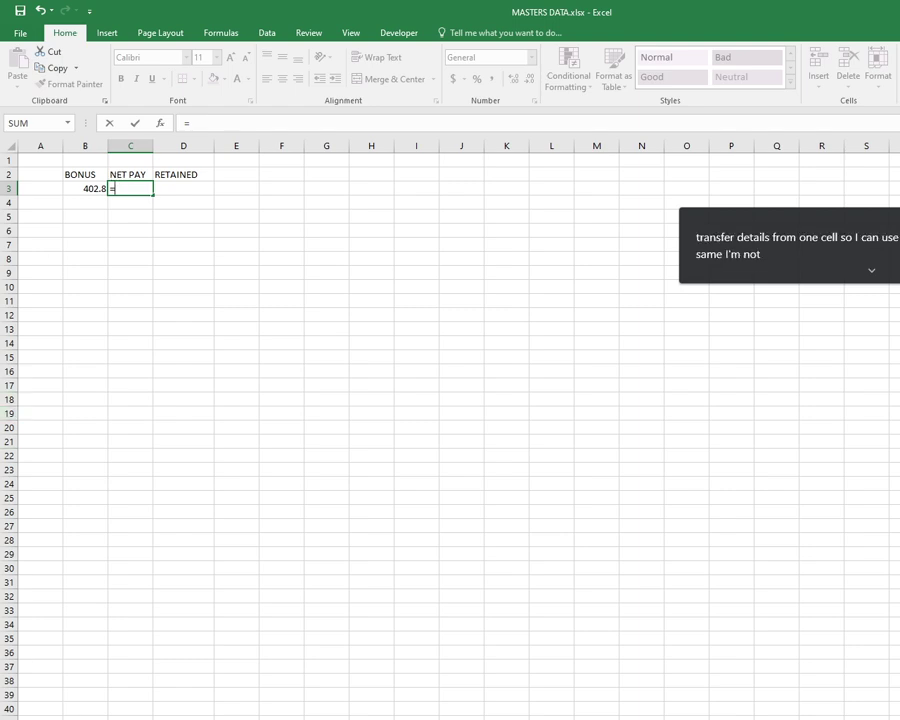
click(440, 716)
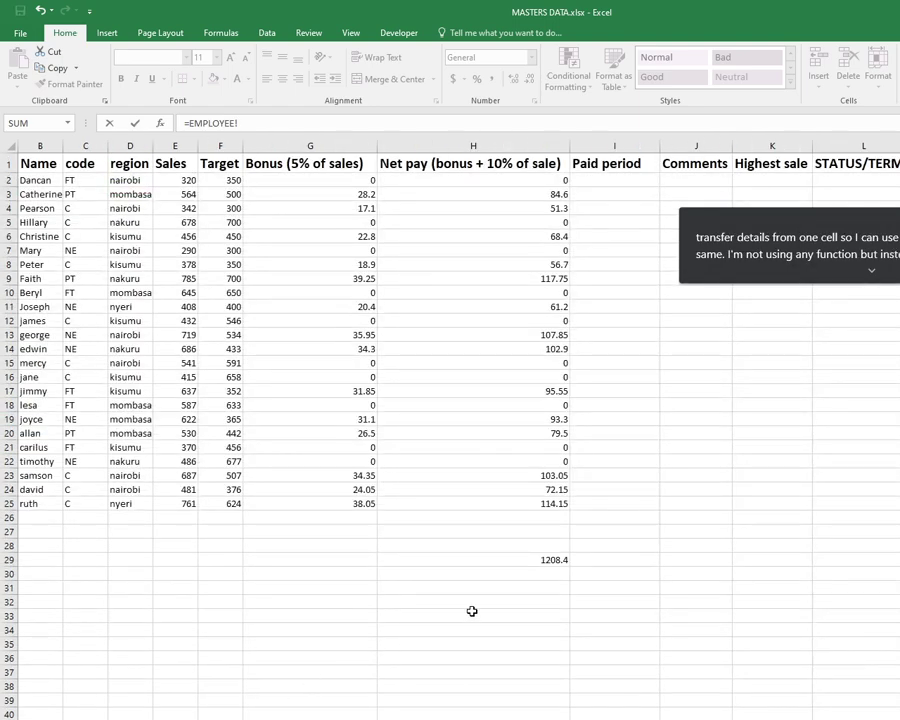
click(508, 563)
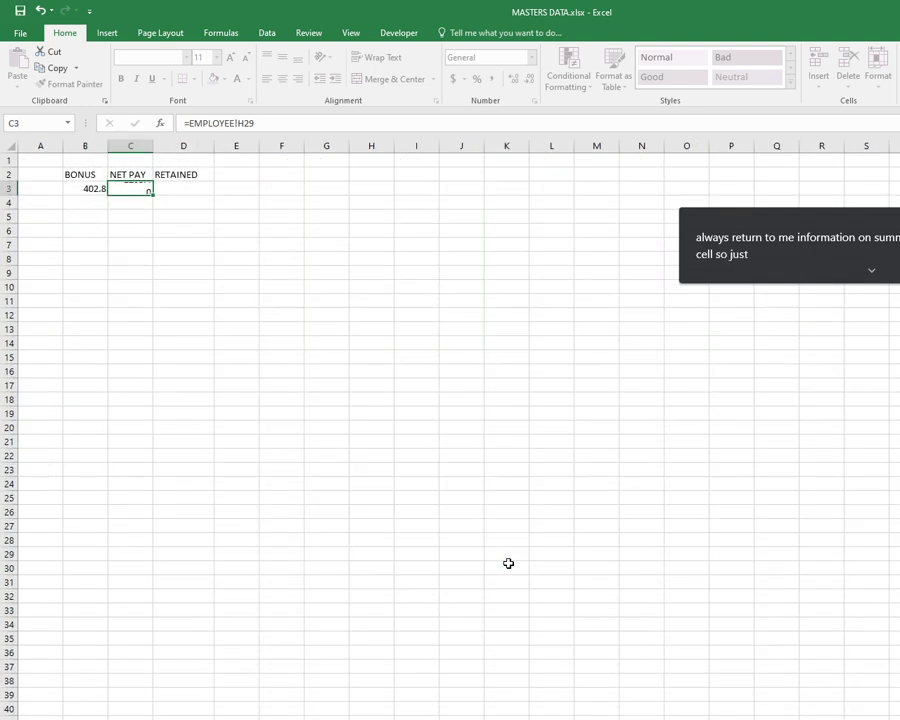
key(Return)
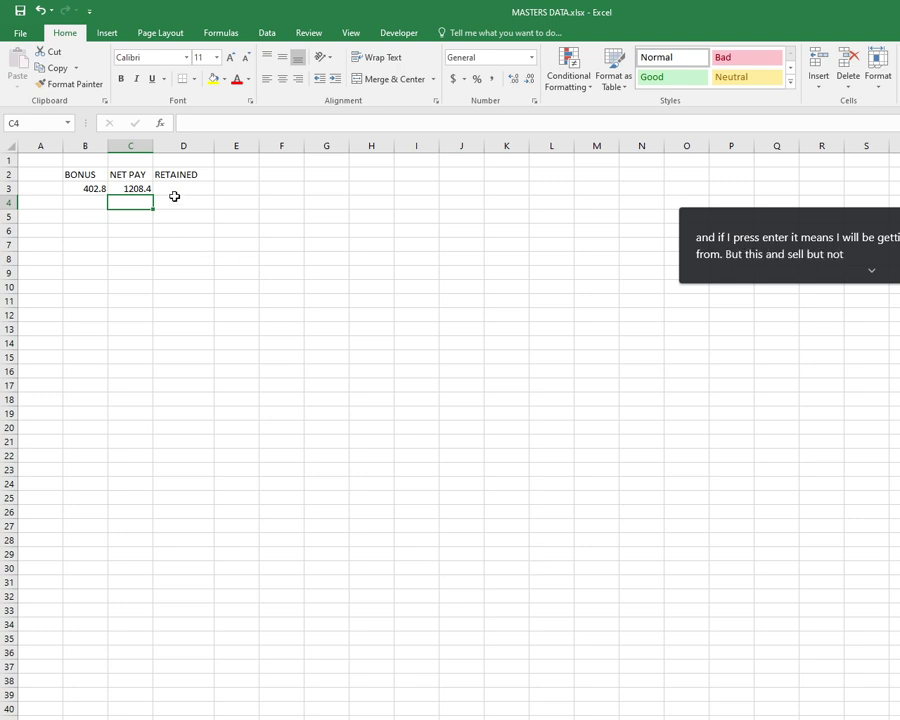
Step: On the EMPLOYEE sheet, narrow the net pay column H and the bonus column G
click(176, 190)
key(ctrl+Page_Up)
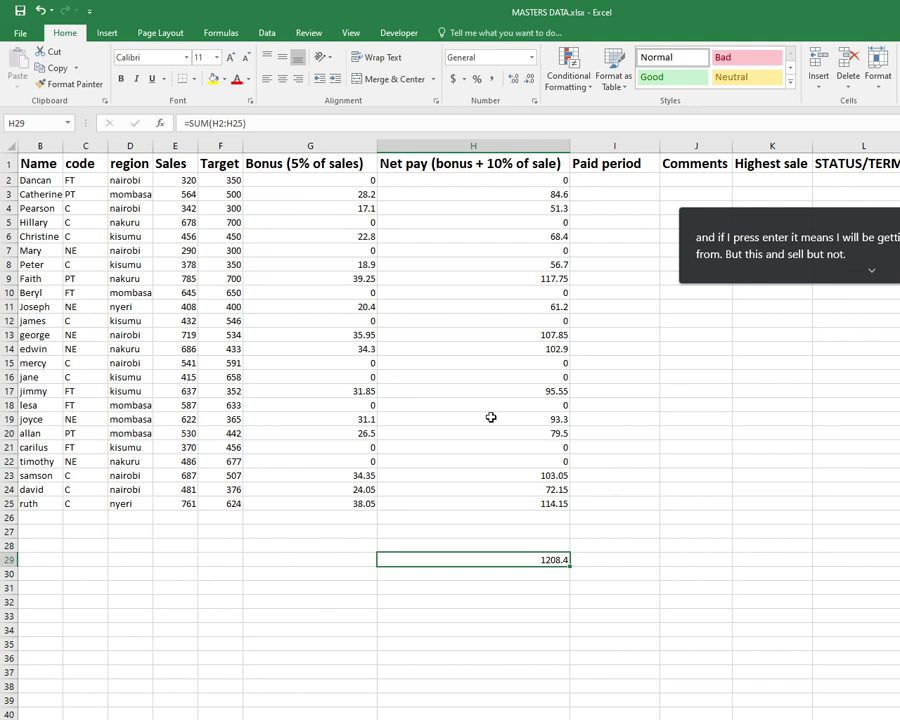
drag(572, 146, 460, 146)
drag(375, 145, 277, 145)
Step: Start an IF formula in J2 under Comments with the condition H2>0
click(473, 182)
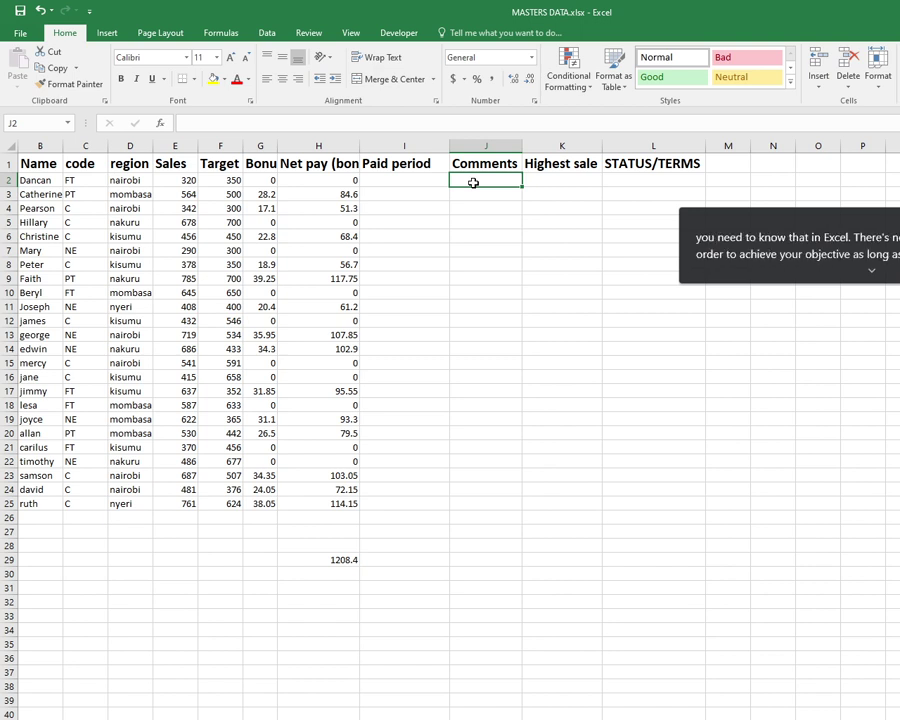
text(=)
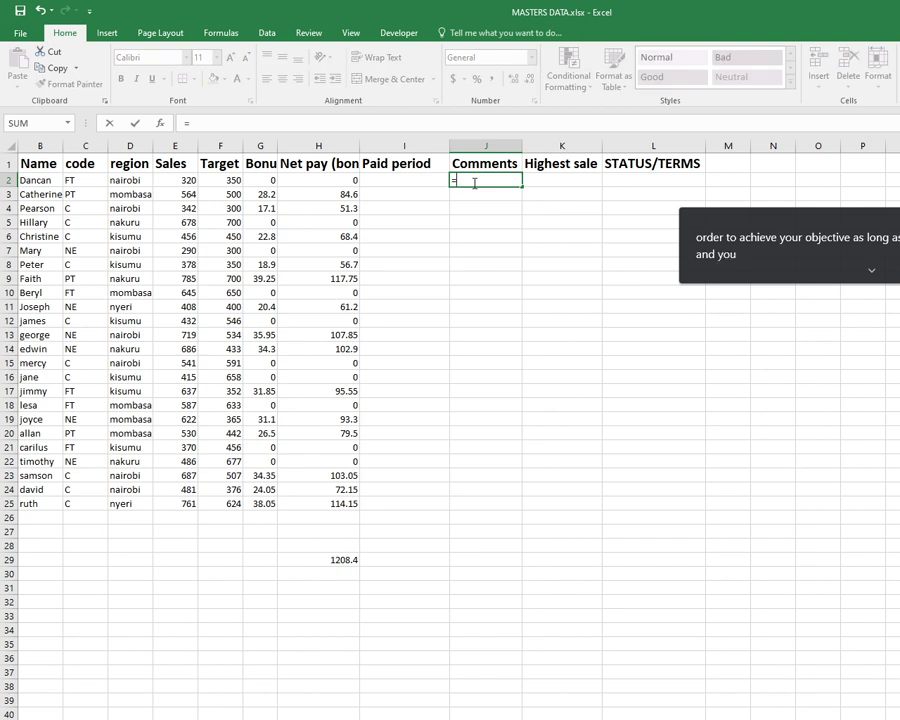
text(IF)
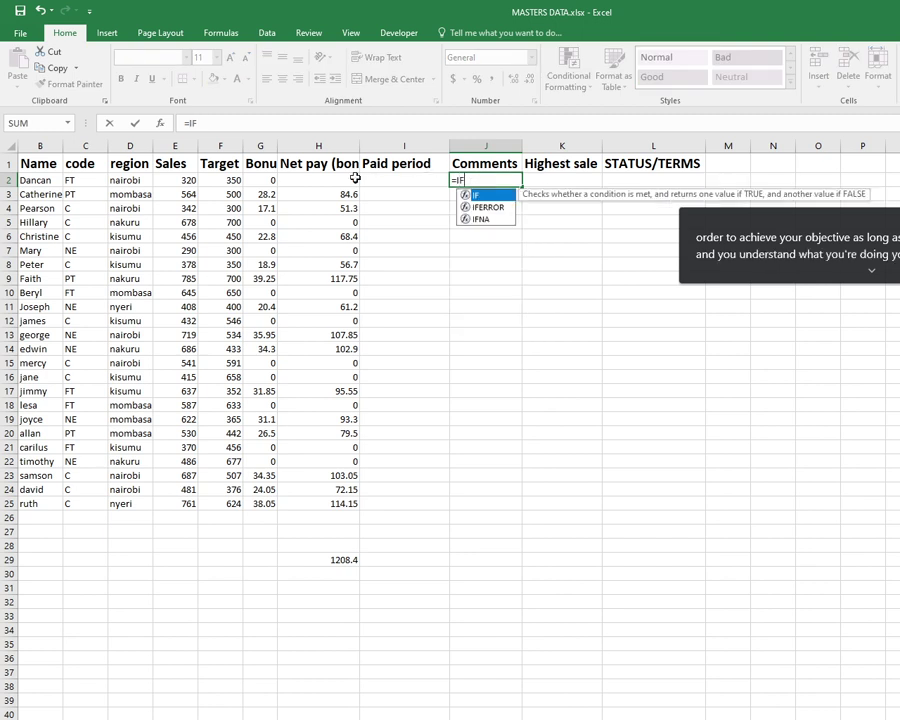
double_click(478, 194)
click(331, 180)
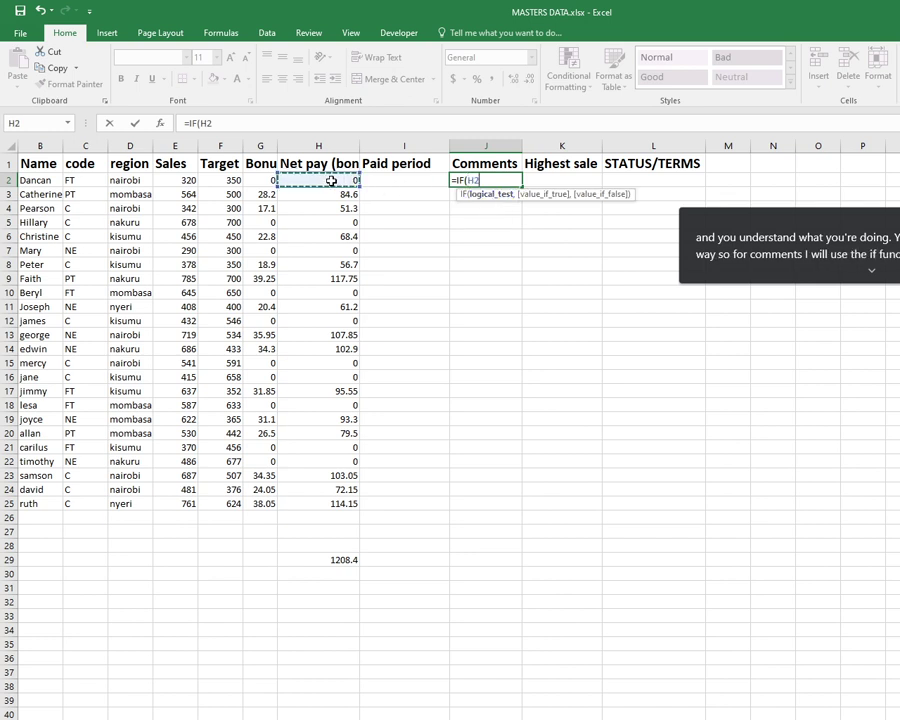
text(>0)
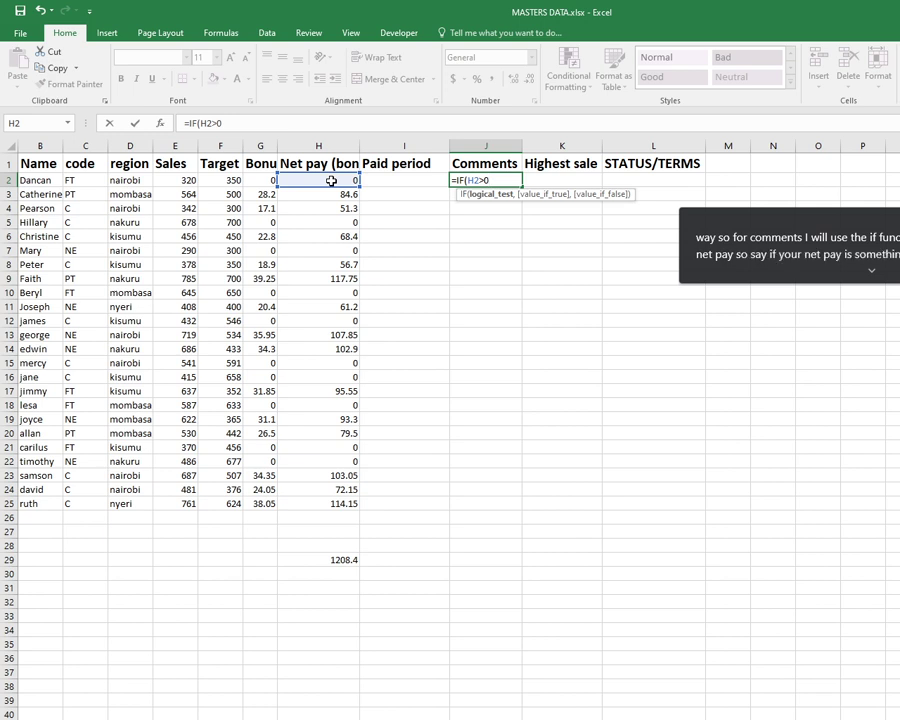
text(,)
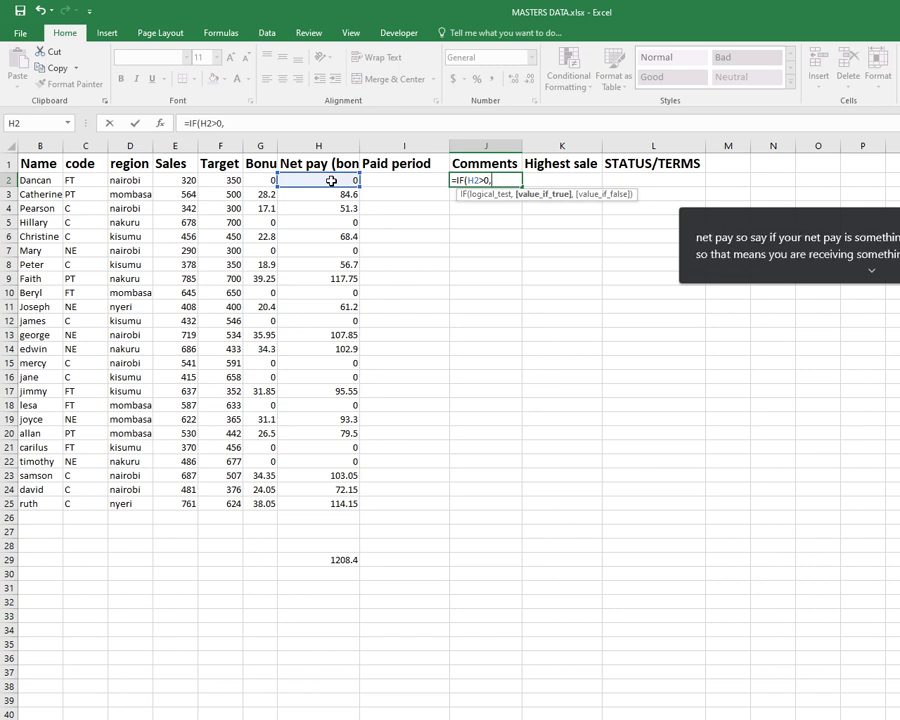
Step: Complete the J2 formula as =IF(H2>0,"RETAINED","FIRED") and fill it down through J25
text("RETAINED)
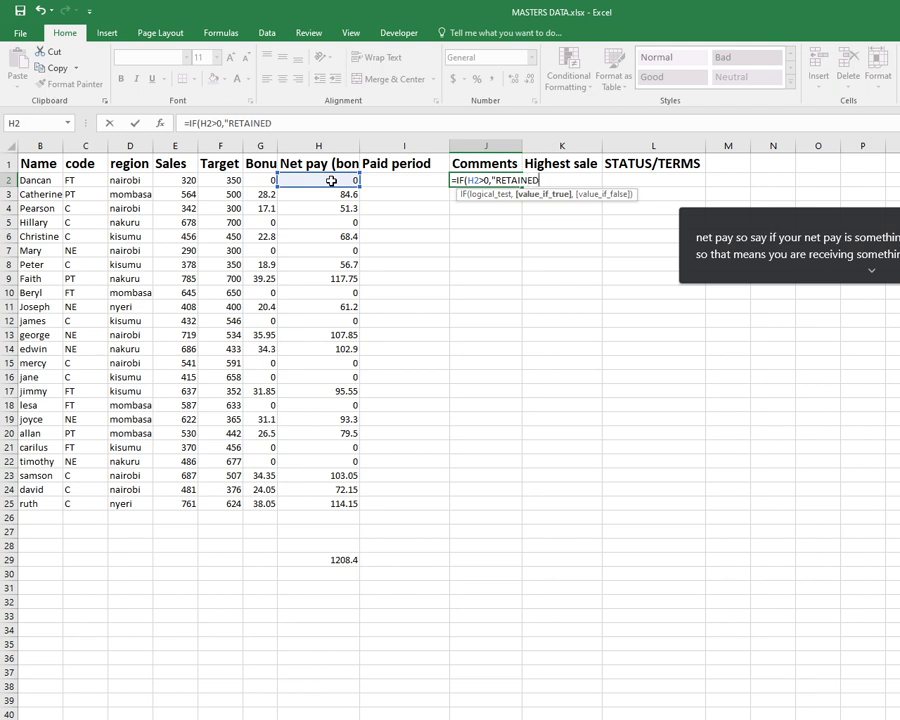
text(",)
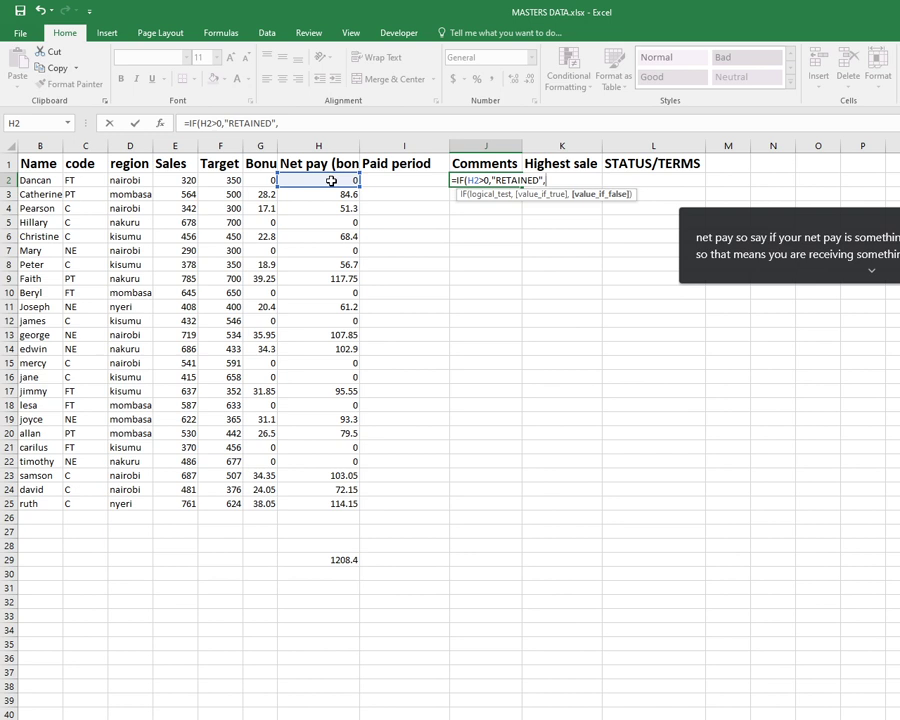
text(")
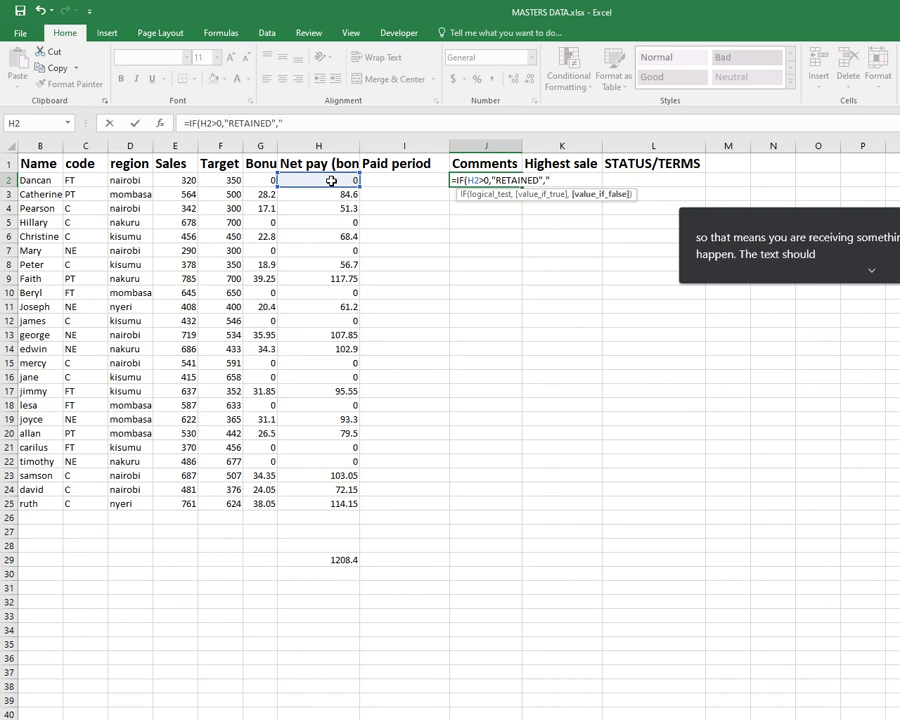
text(FIRED)
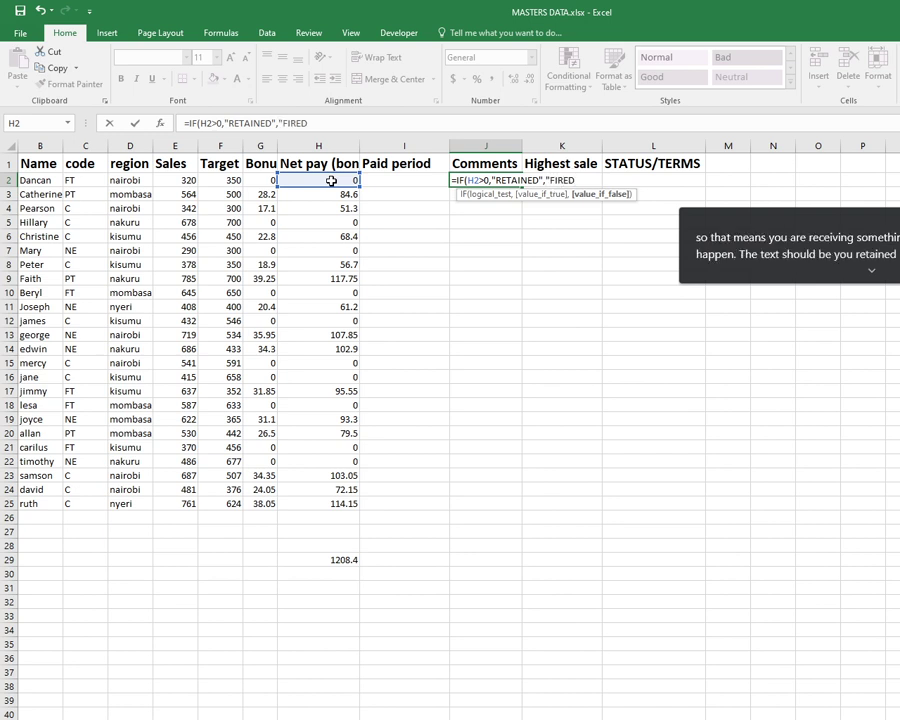
key(Return)
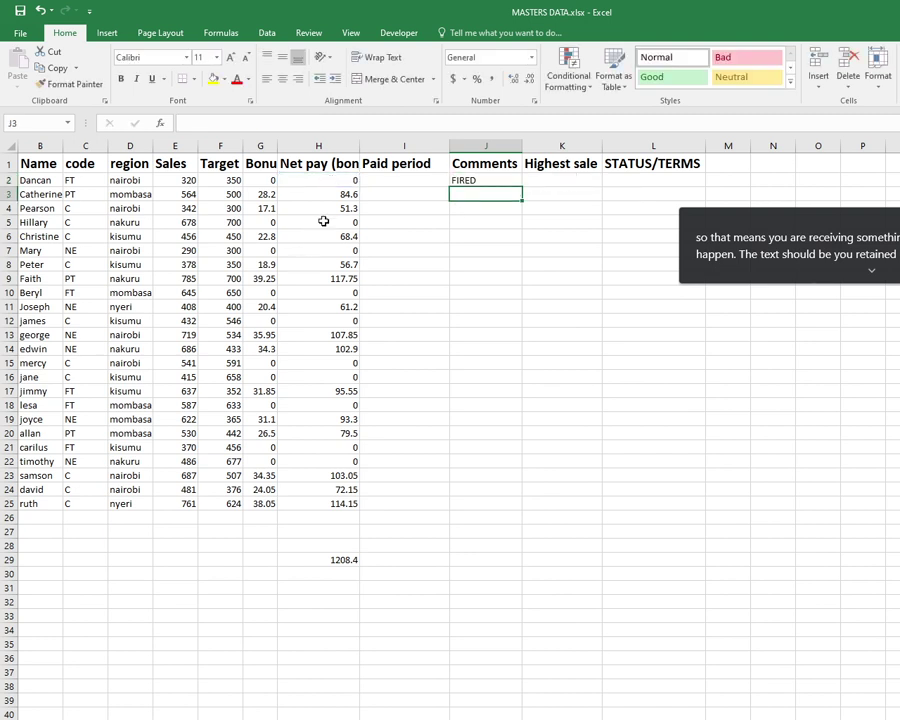
click(470, 181)
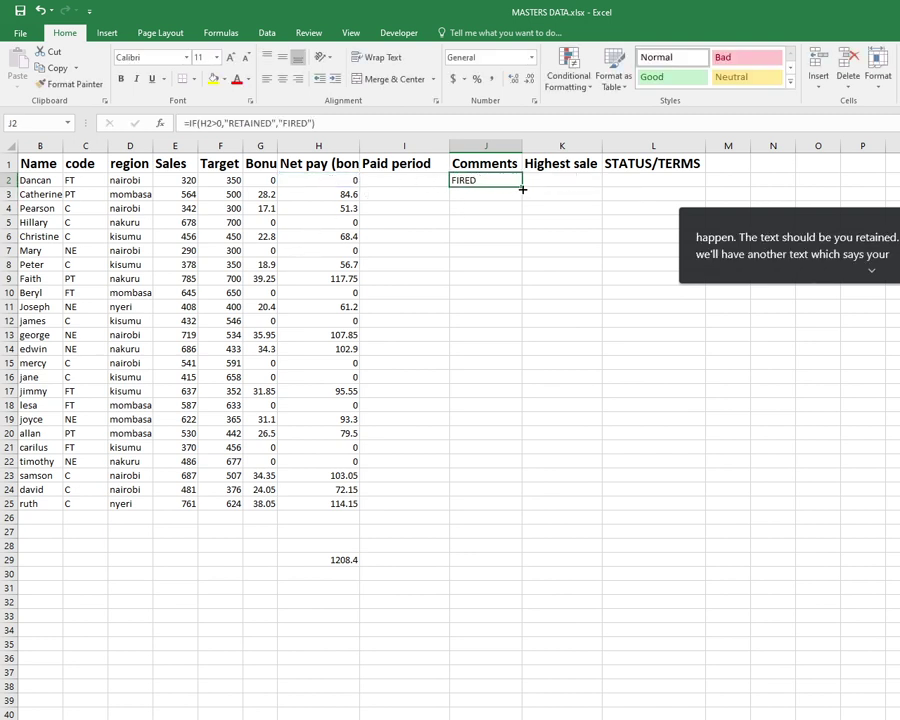
double_click(520, 187)
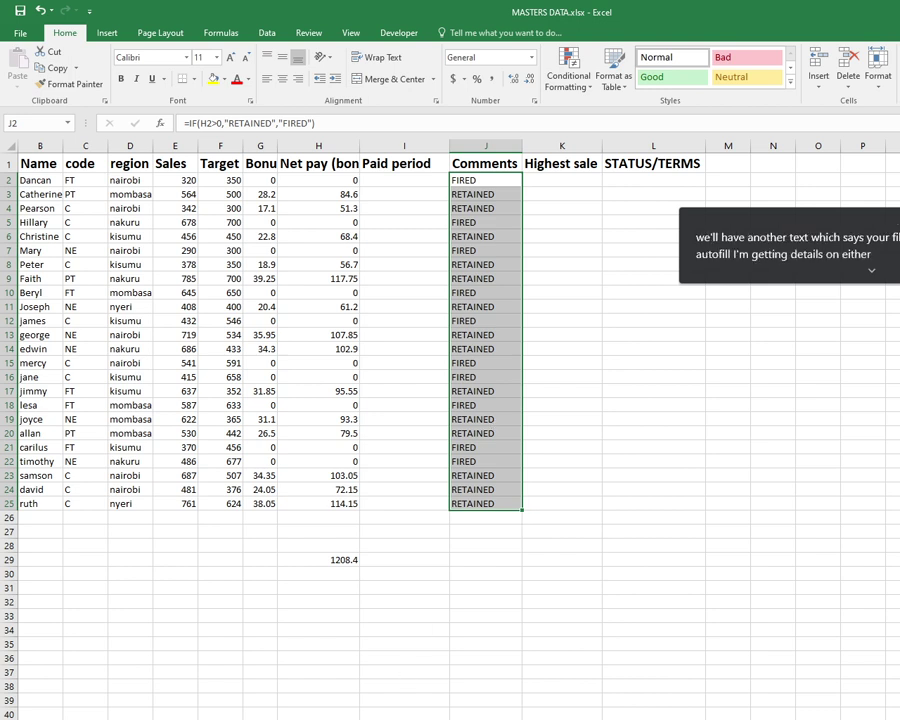
Step: In D3 of the summary sheet, start a COUNTIF formula with the range EMPLOYEE!J2:J25
key(ctrl+Page_Down)
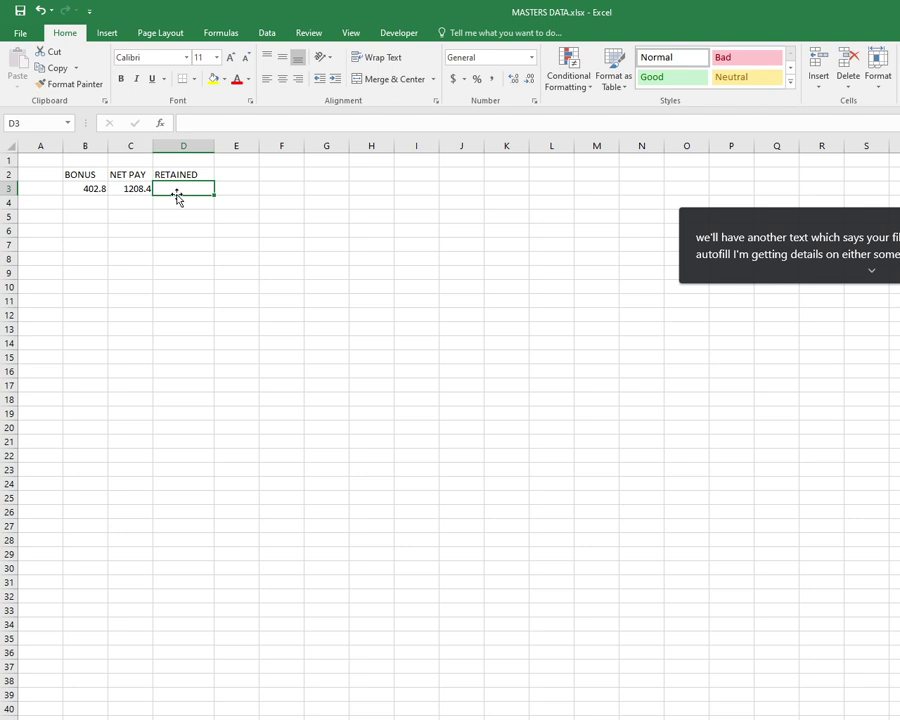
text(=)
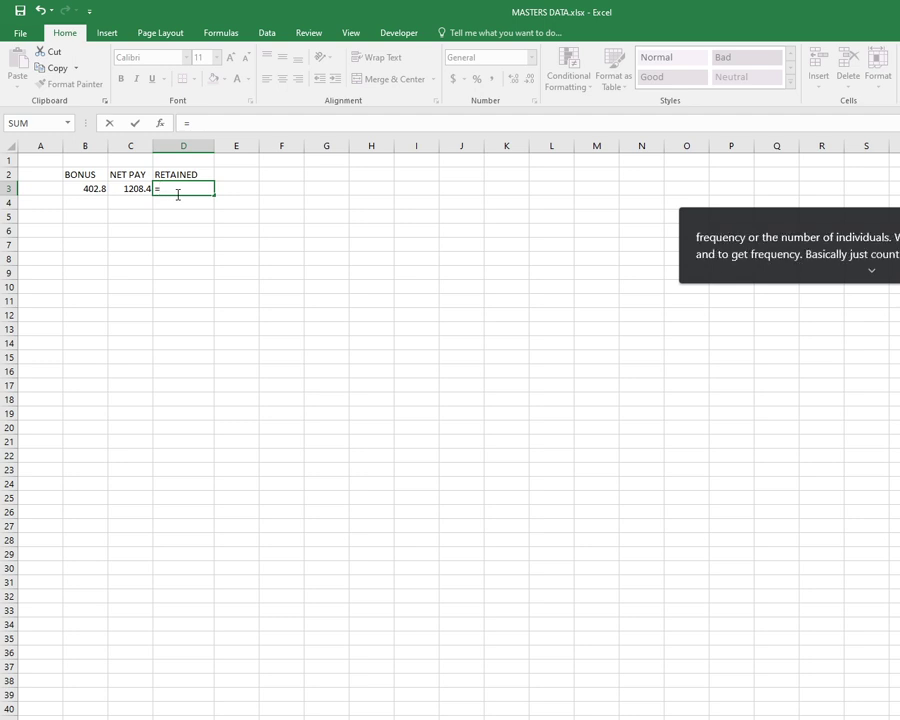
text(COU)
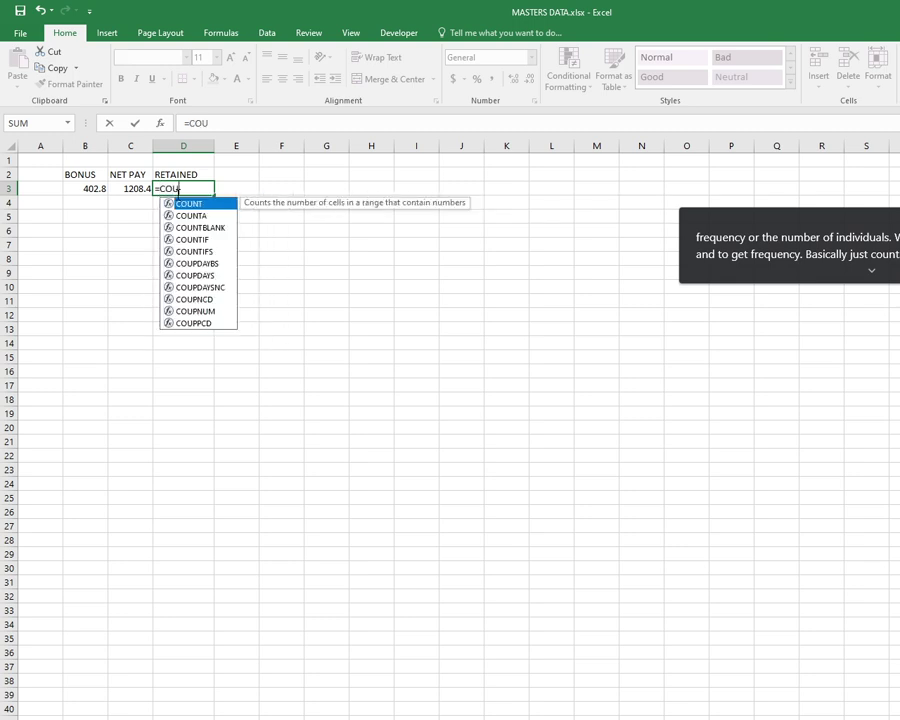
text(NTIF)
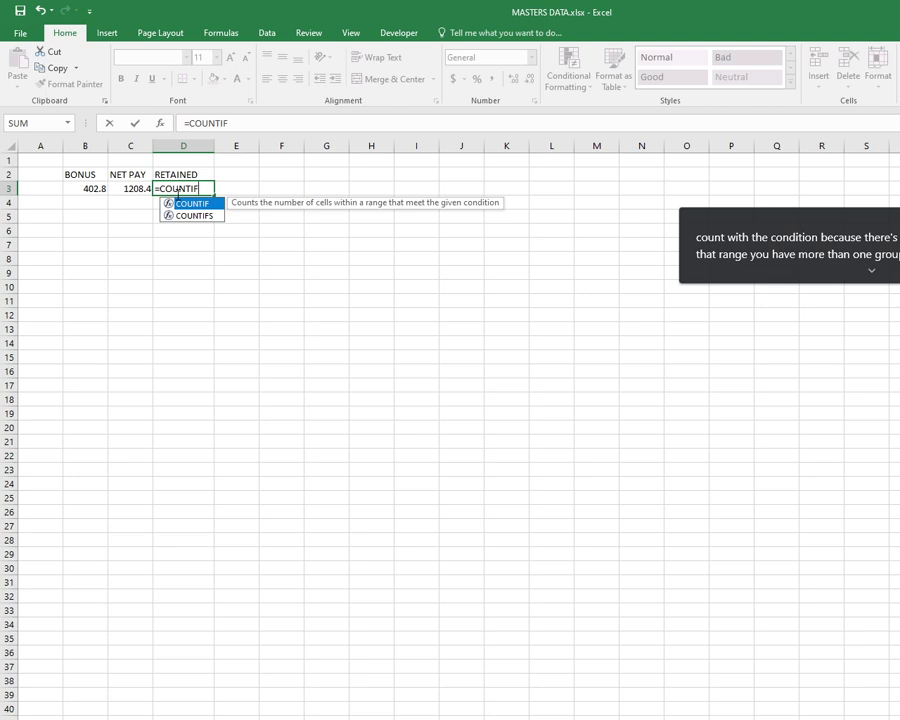
double_click(192, 203)
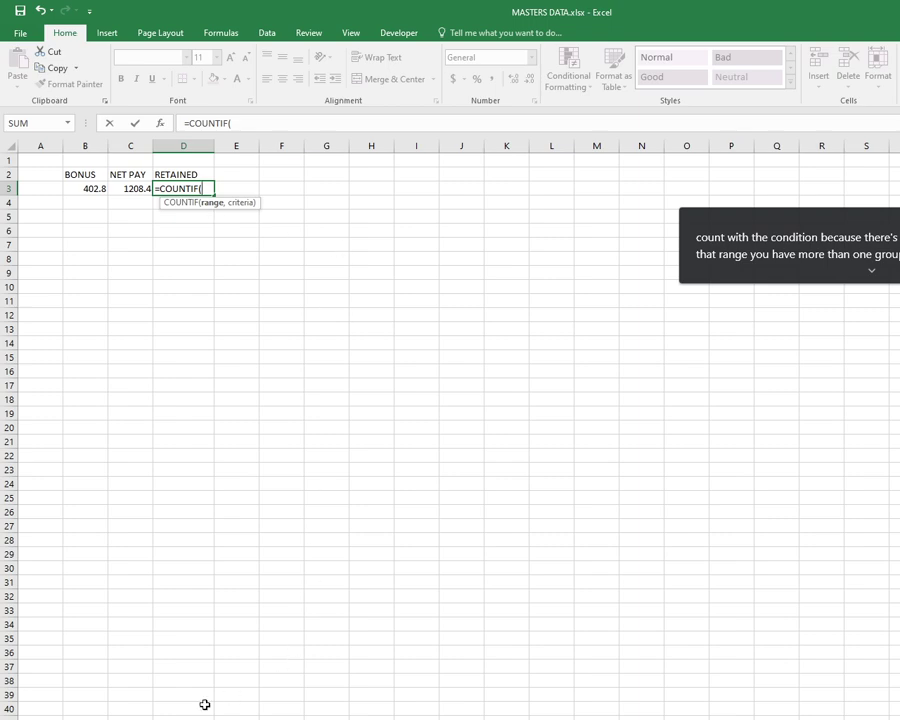
click(105, 719)
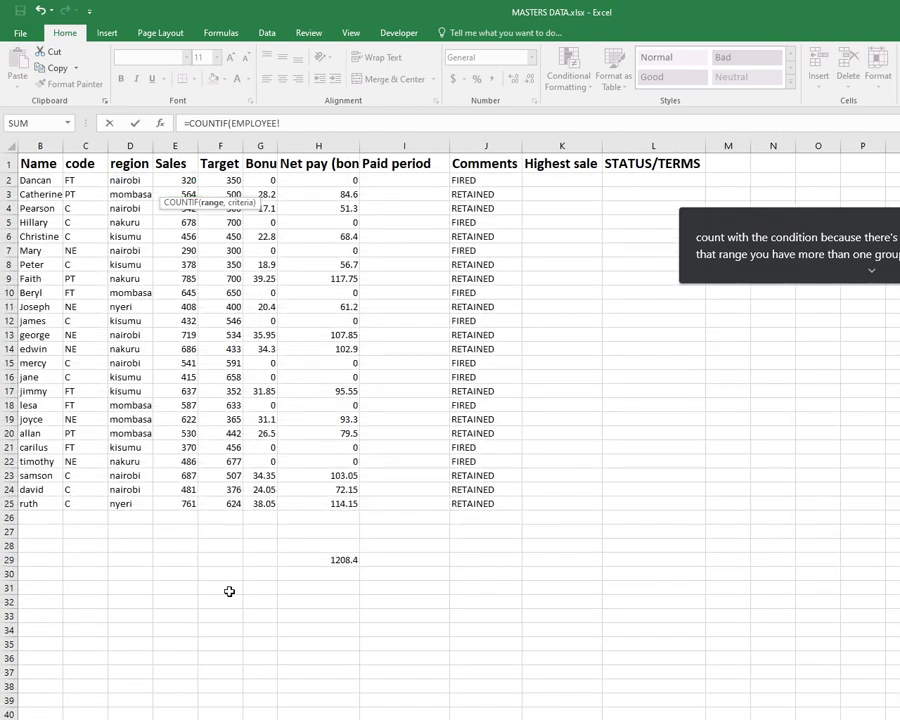
drag(466, 180, 482, 505)
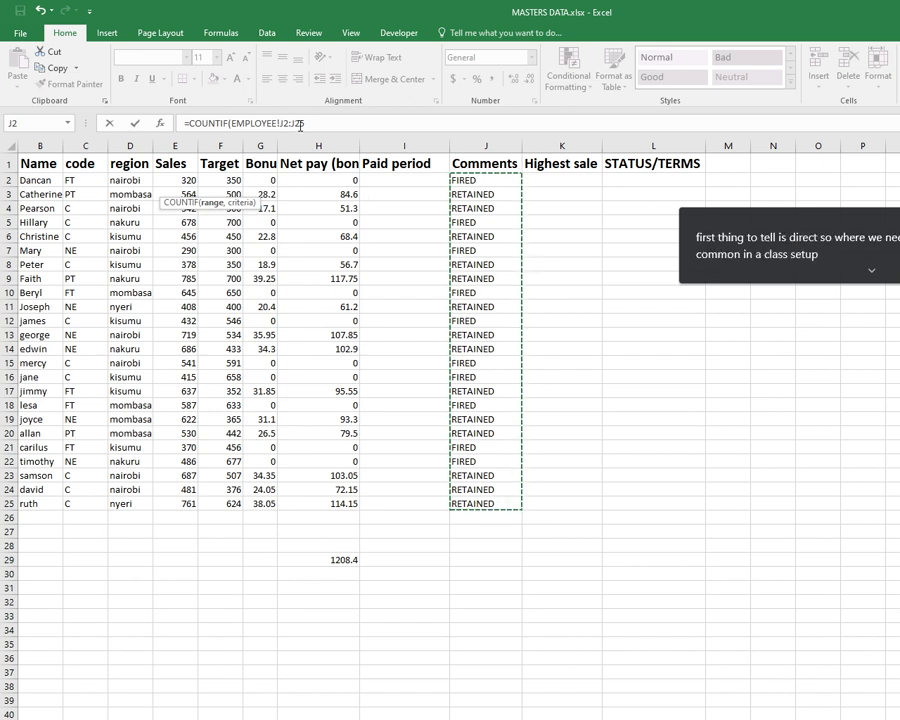
Step: Set the COUNTIF criteria to "MALE" in the function arguments and enter the formula in D3
click(310, 123)
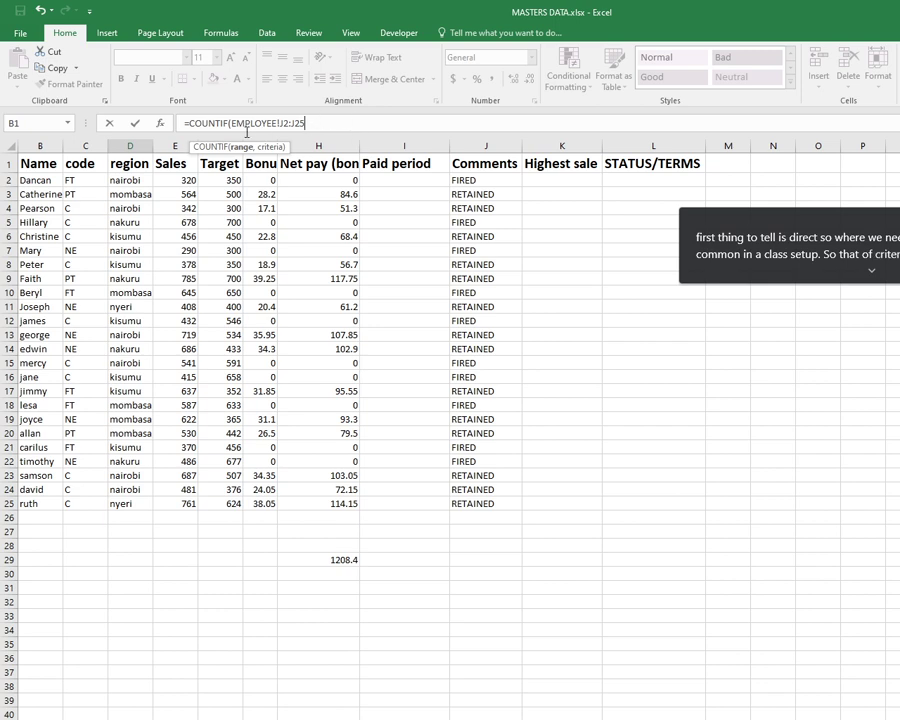
click(165, 127)
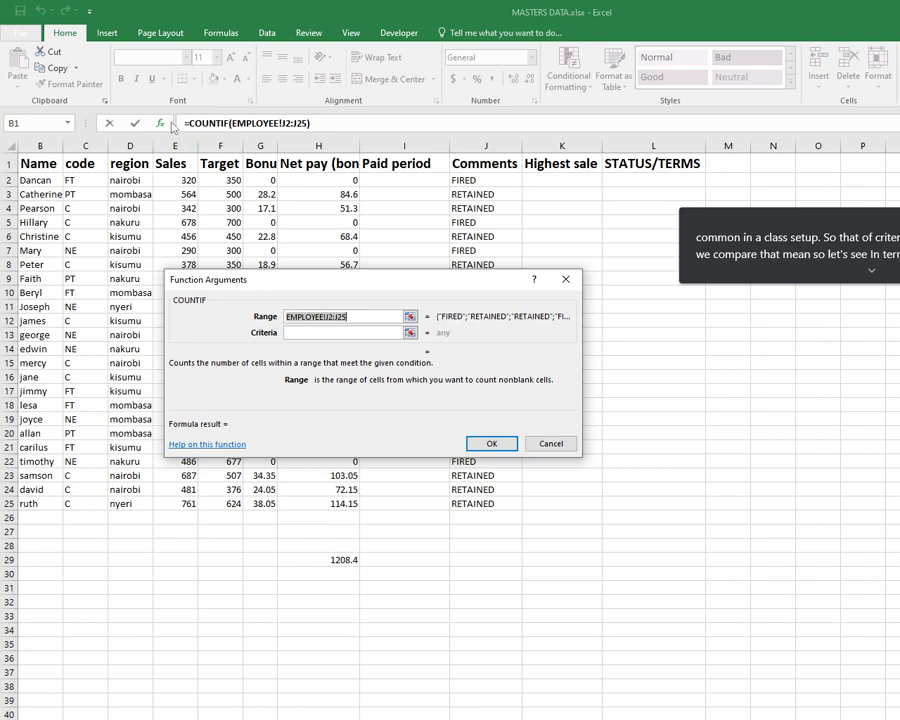
click(307, 332)
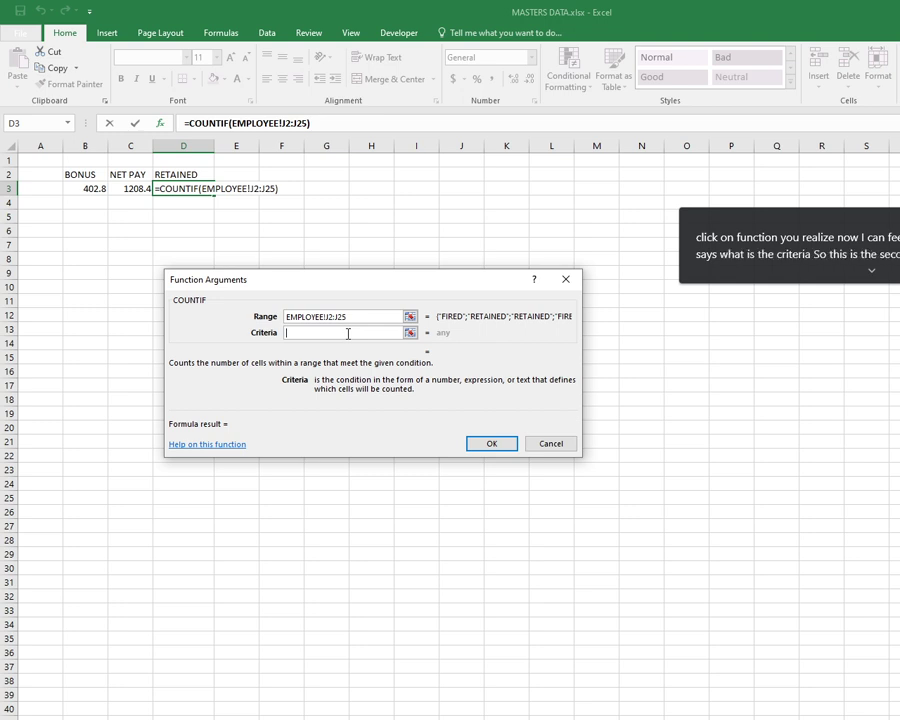
text(")
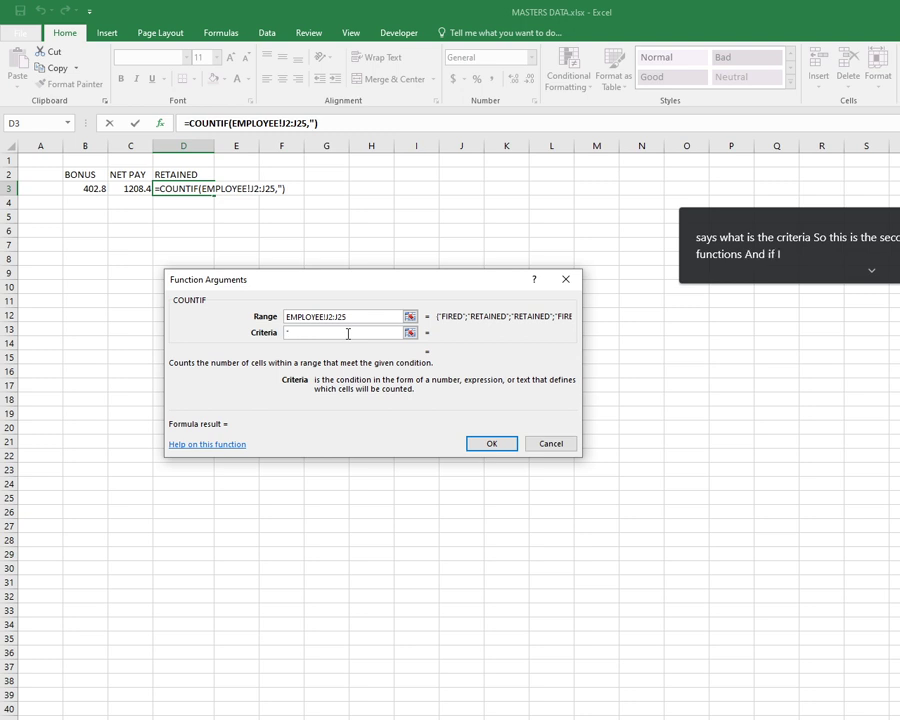
text(MALE)
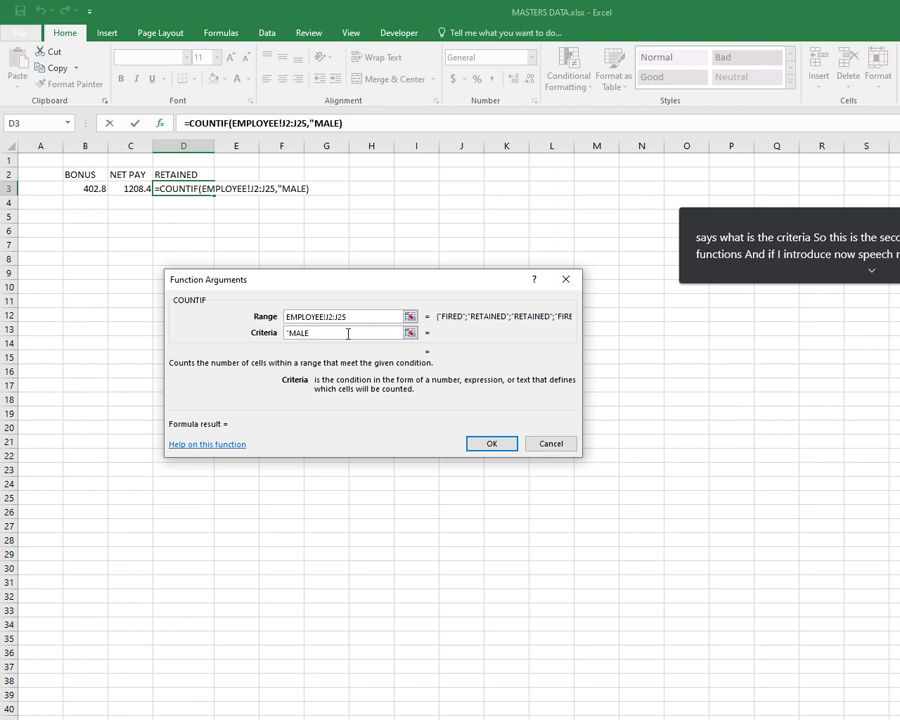
text(")
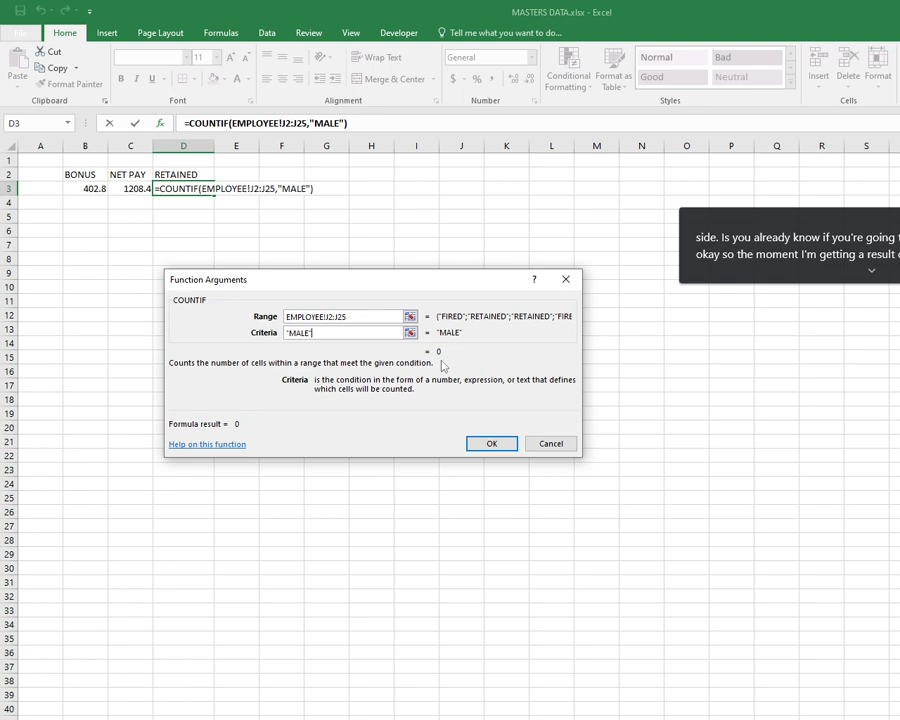
click(488, 446)
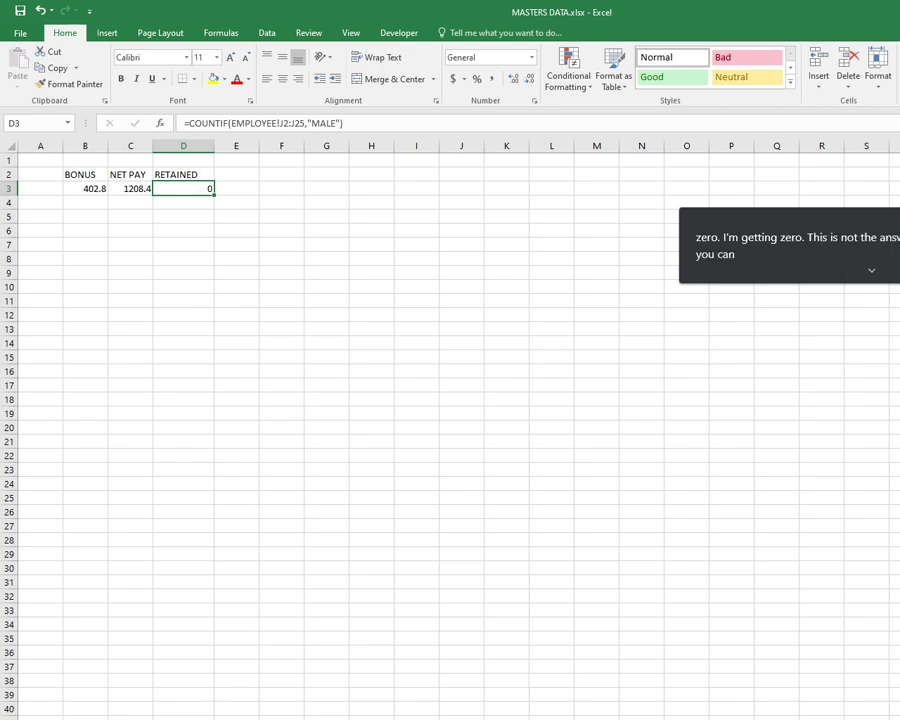
Step: Check the Comments column on the EMPLOYEE sheet and clear the COUNTIF formula from D3 on the summary sheet
key(ctrl+Page_Up)
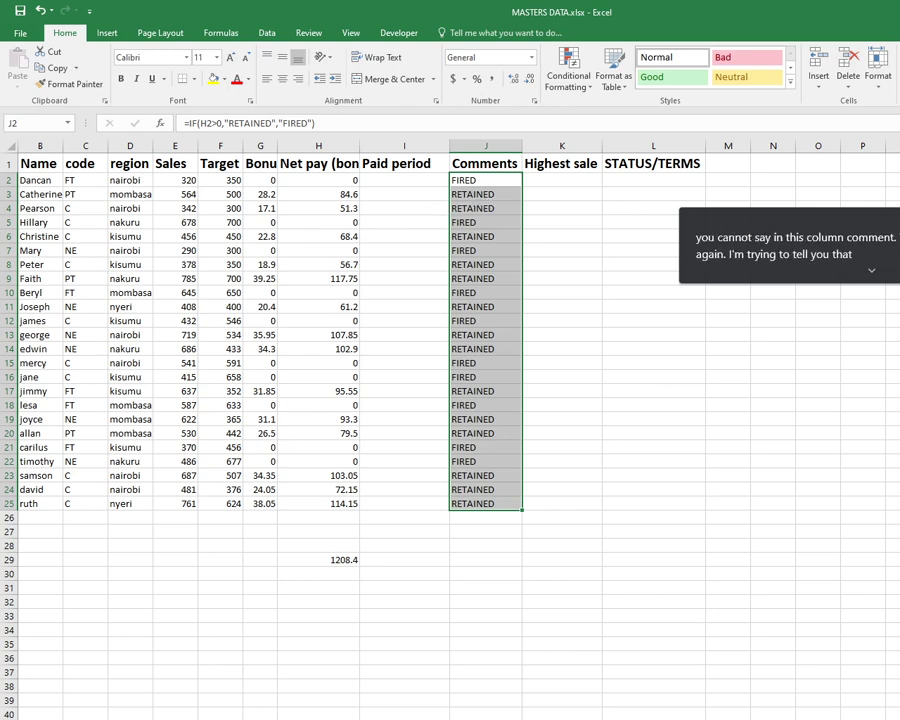
key(ctrl+Page_Down)
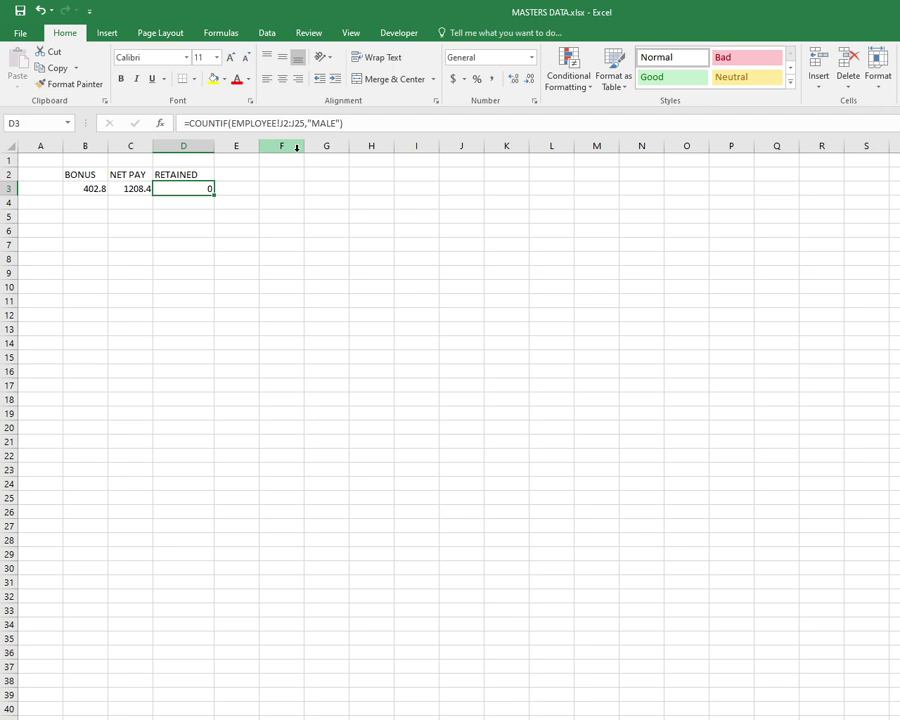
double_click(173, 186)
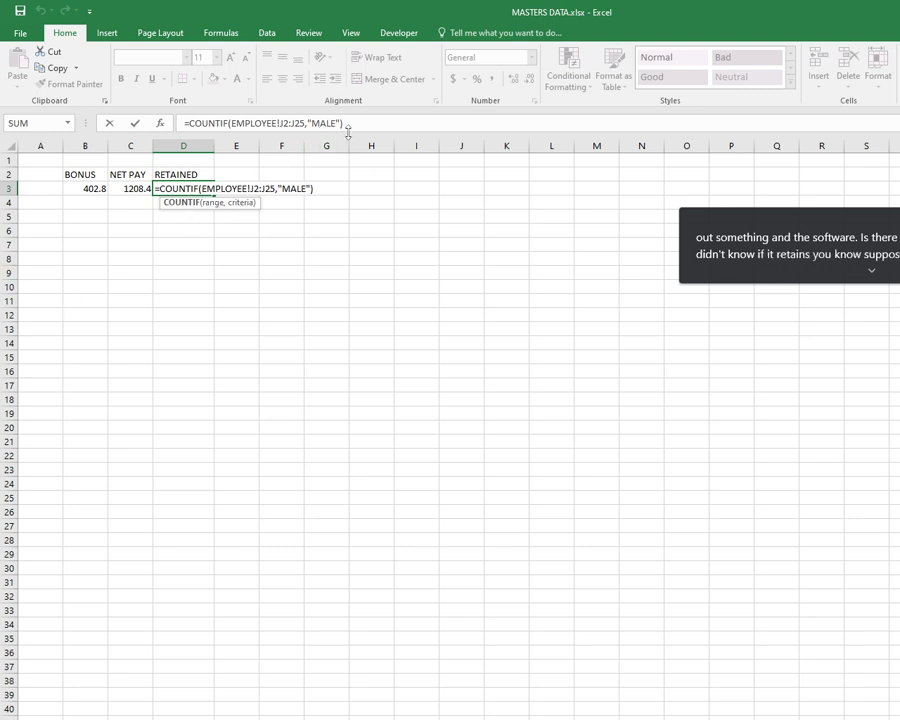
click(352, 124)
key(BackSpace)
key(BackSpace)
key(BackSpace)
key(BackSpace)
key(BackSpace)
key(BackSpace)
key(BackSpace)
key(BackSpace)
key(BackSpace)
key(BackSpace)
key(BackSpace)
key(BackSpace)
key(BackSpace)
key(BackSpace)
key(BackSpace)
key(BackSpace)
key(BackSpace)
key(BackSpace)
key(BackSpace)
key(BackSpace)
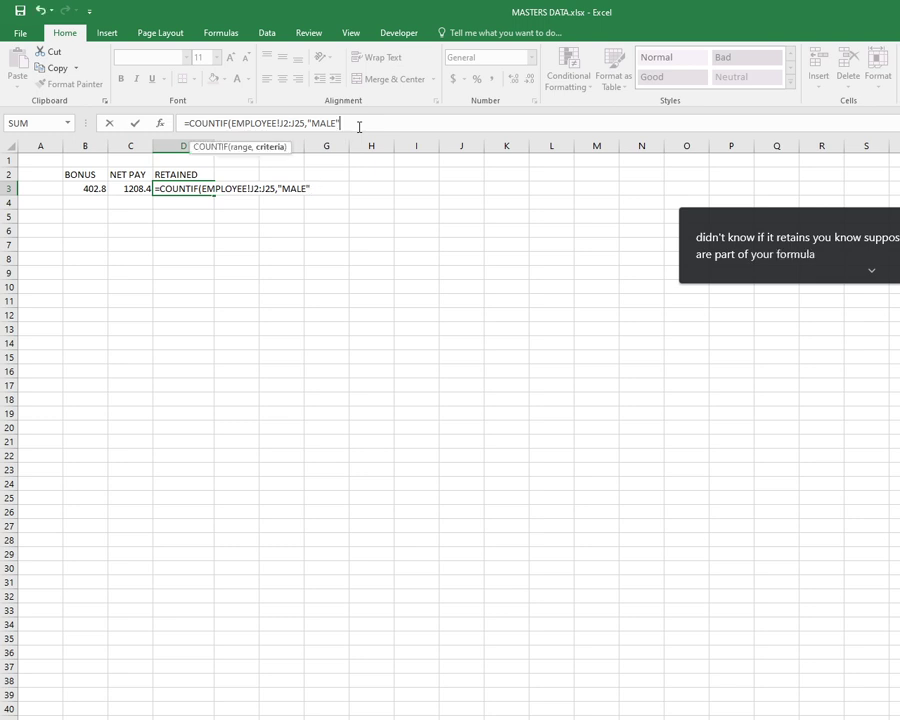
key(Escape)
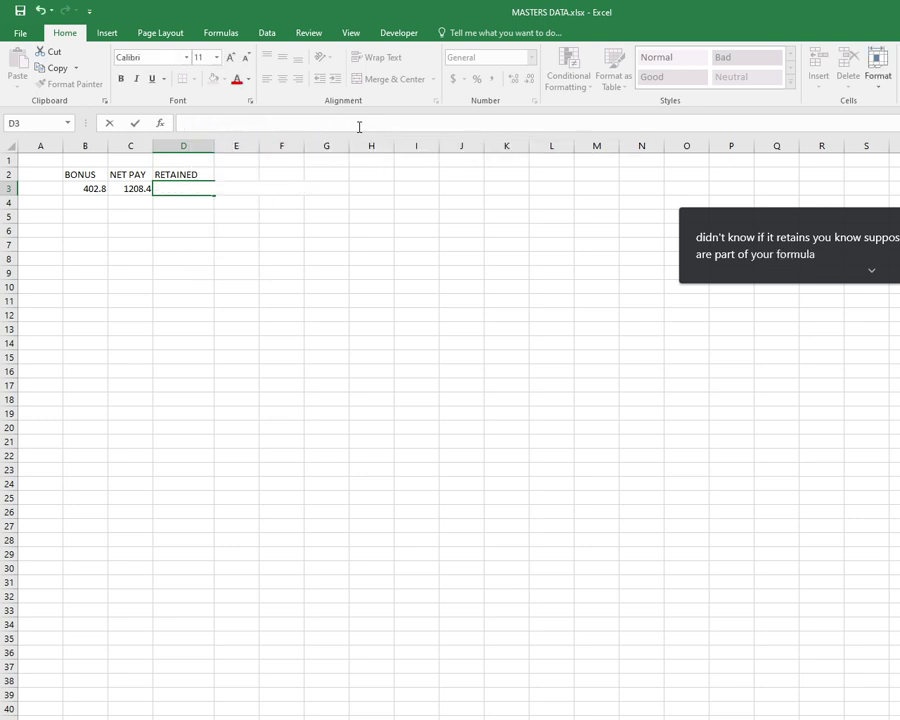
key(Return)
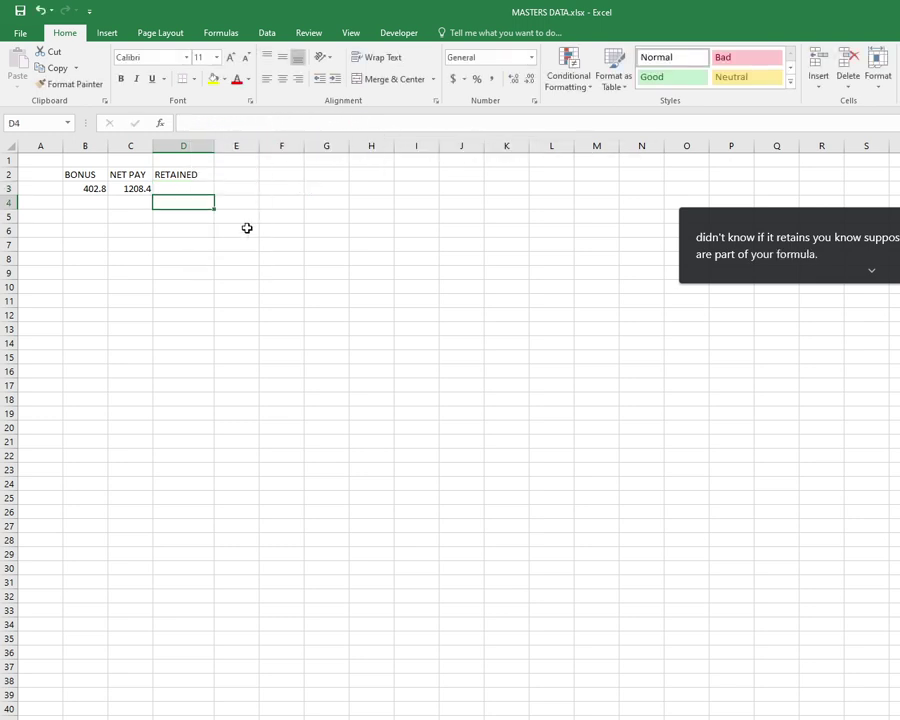
Step: Start a new COUNTIF formula in D3 under RETAINED with the range EMPLOYEE!J2:J25
click(175, 190)
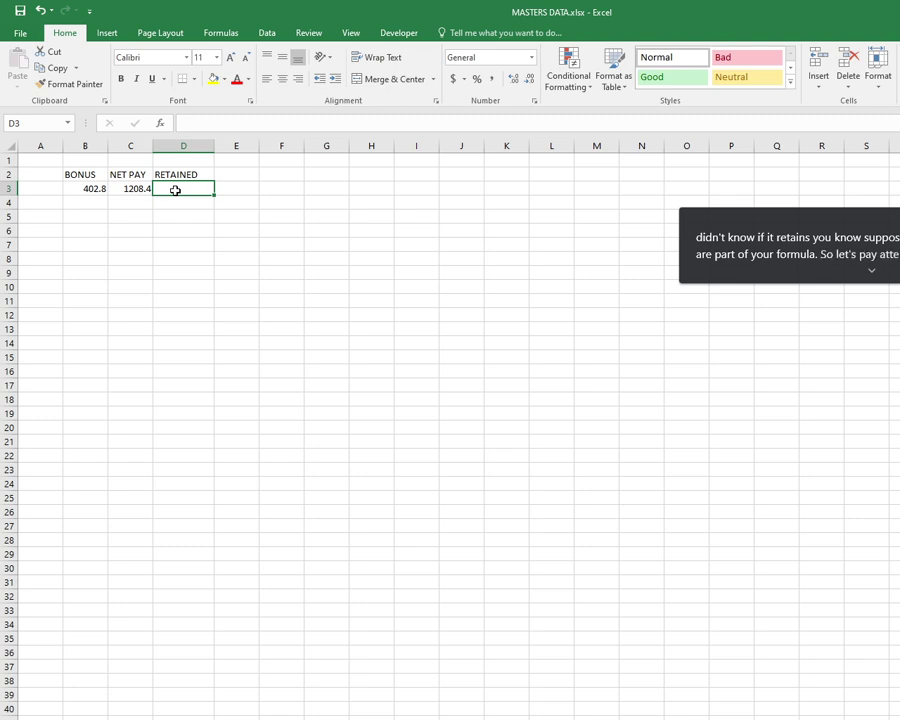
text(=CO)
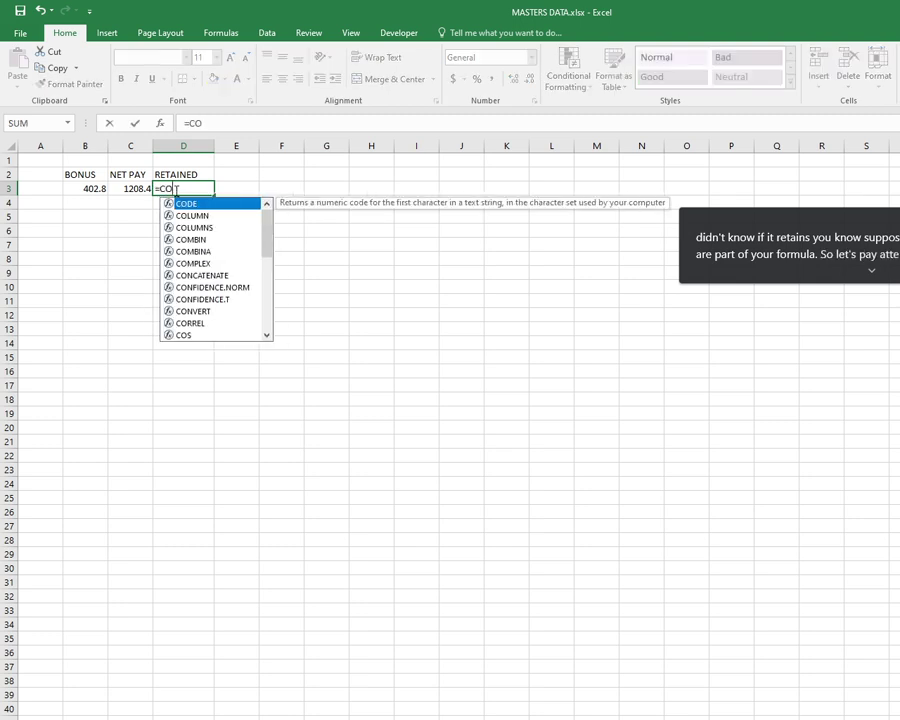
text(UNTIF)
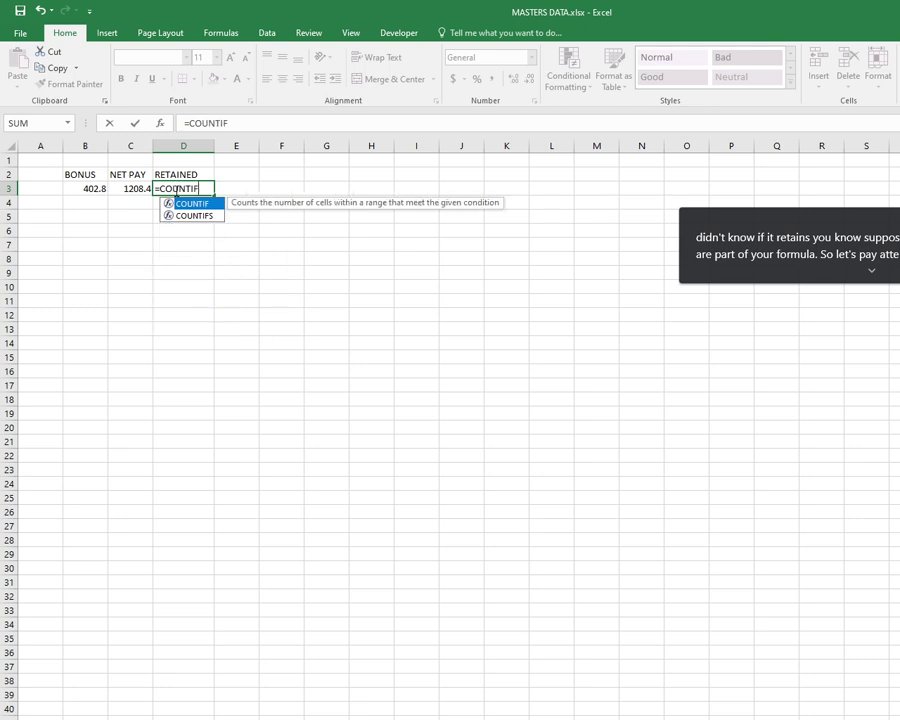
text(()
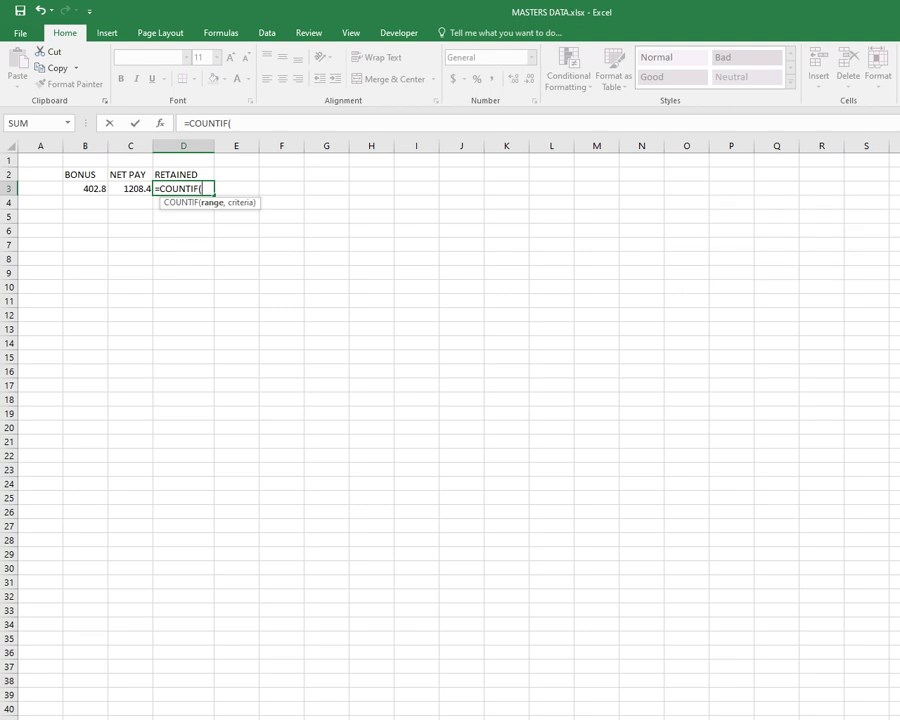
key(ctrl+Page_Up)
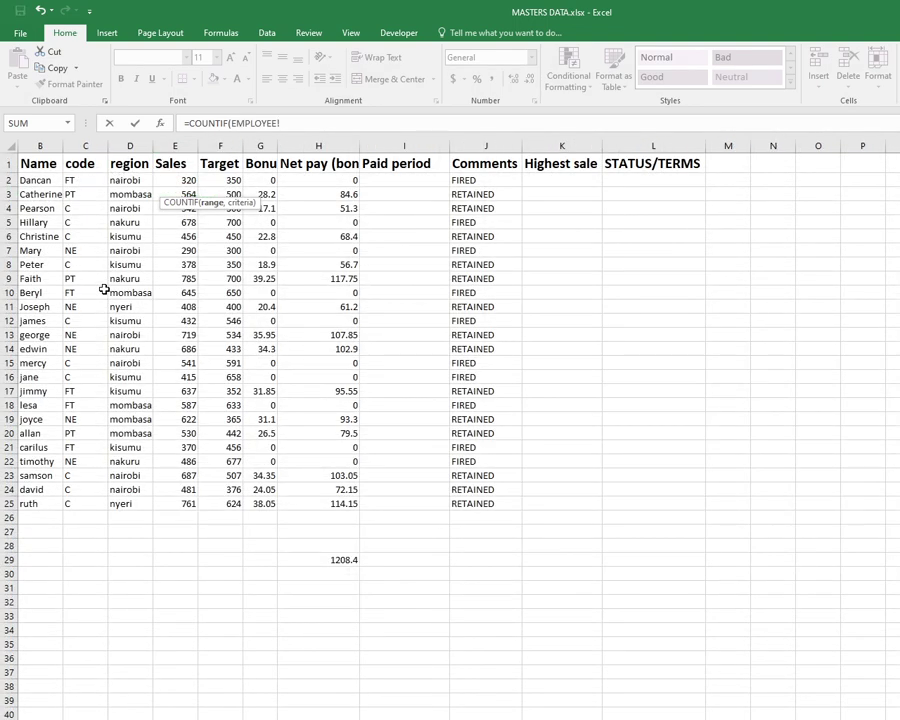
drag(465, 178, 496, 503)
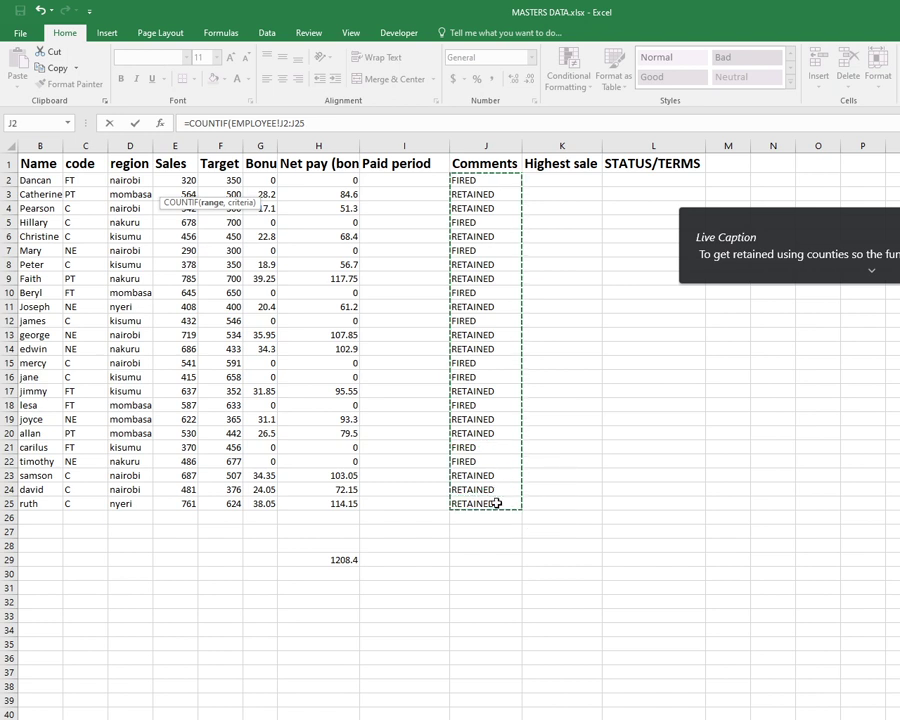
Step: Add the criteria "RETAINED" to the COUNTIF formula and enter it in D3
click(313, 123)
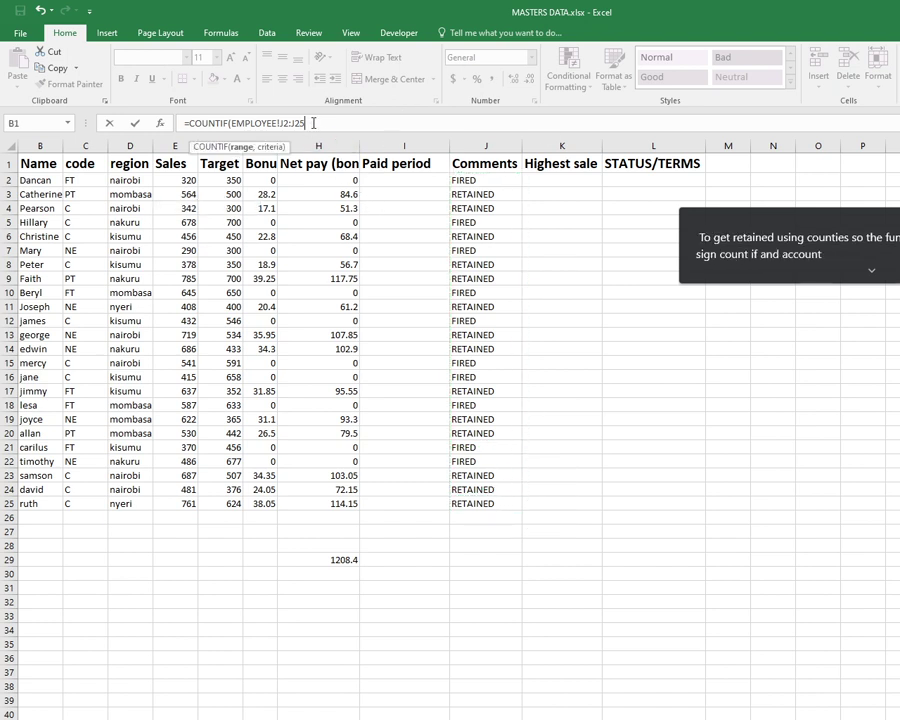
text(,)
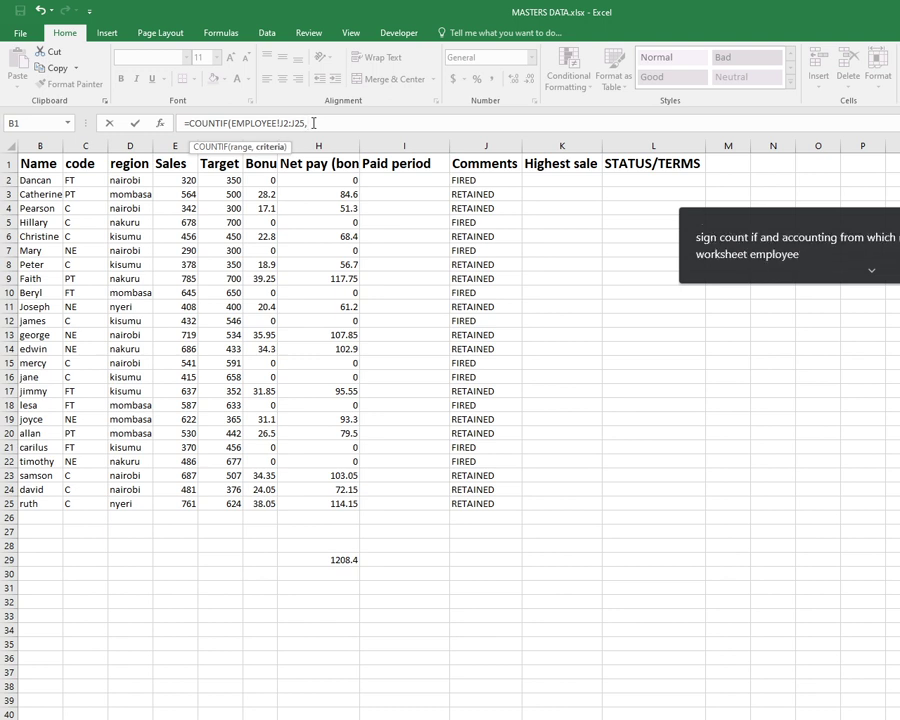
text("RE)
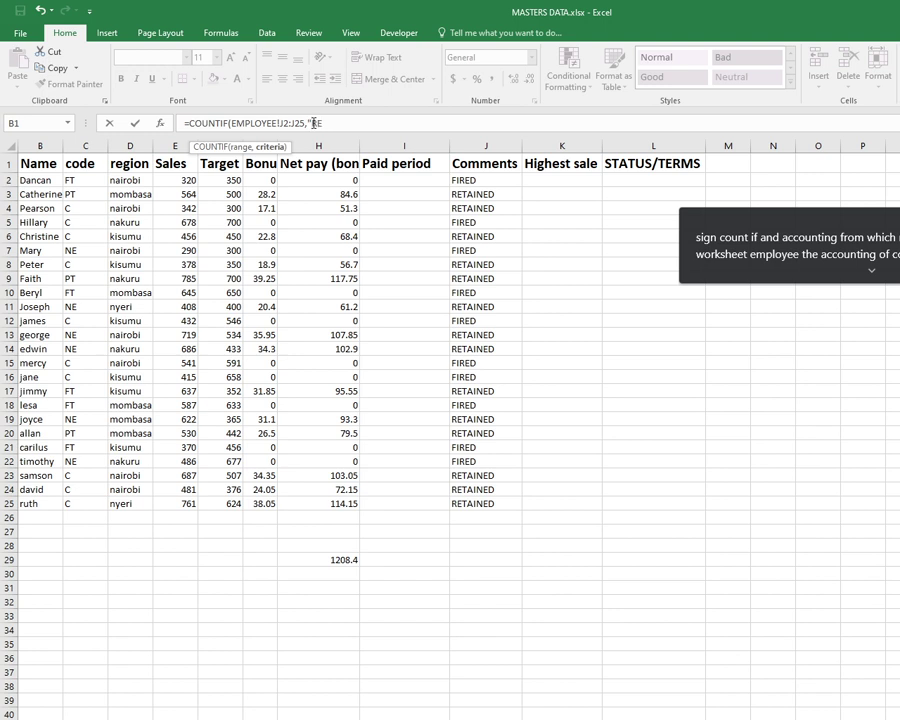
text(TAINED)
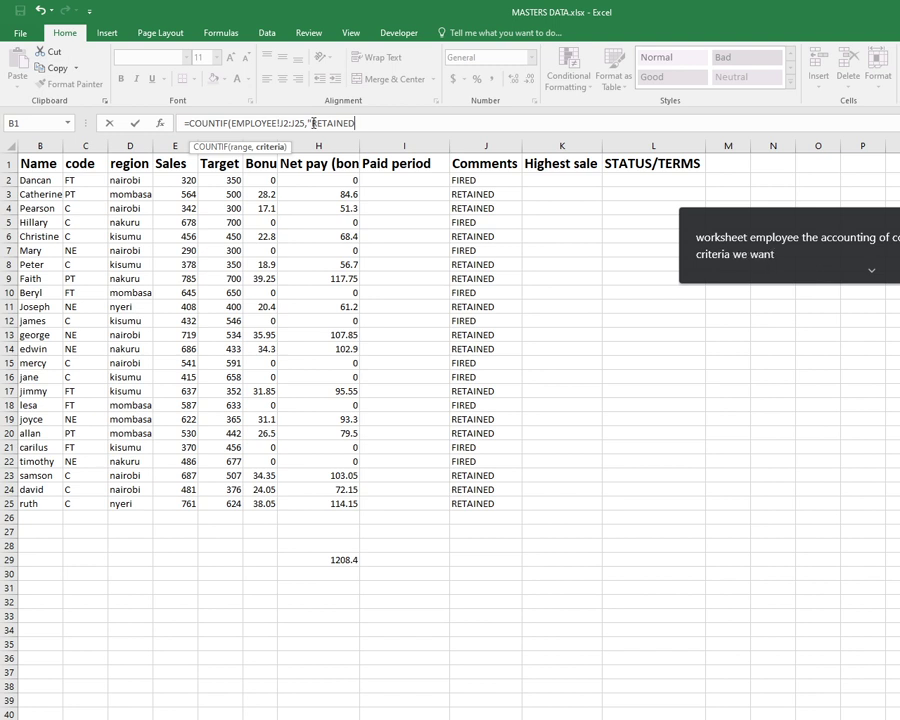
text(")
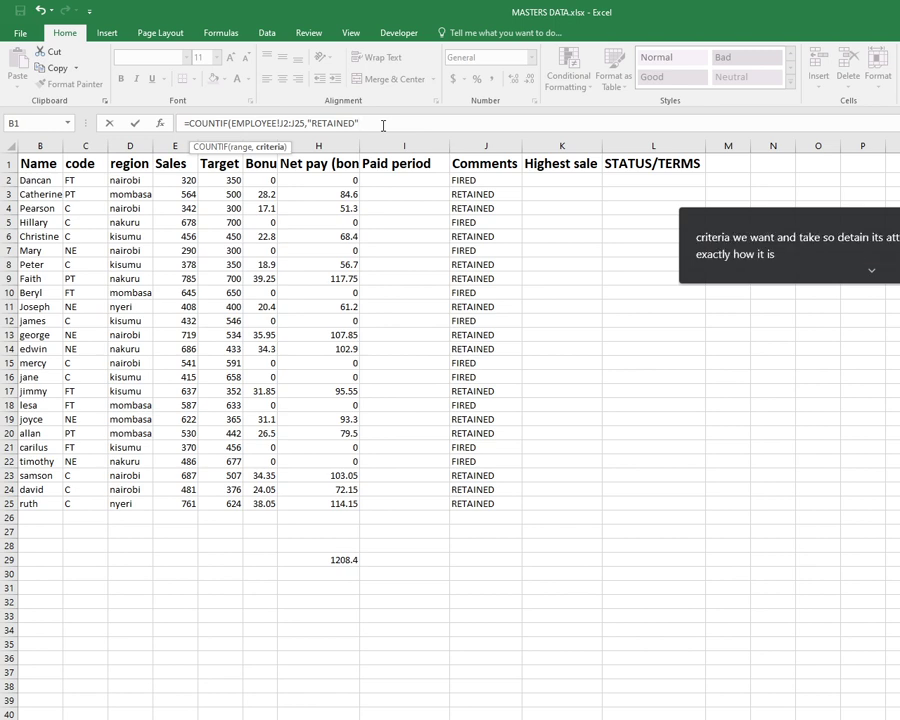
key(Return)
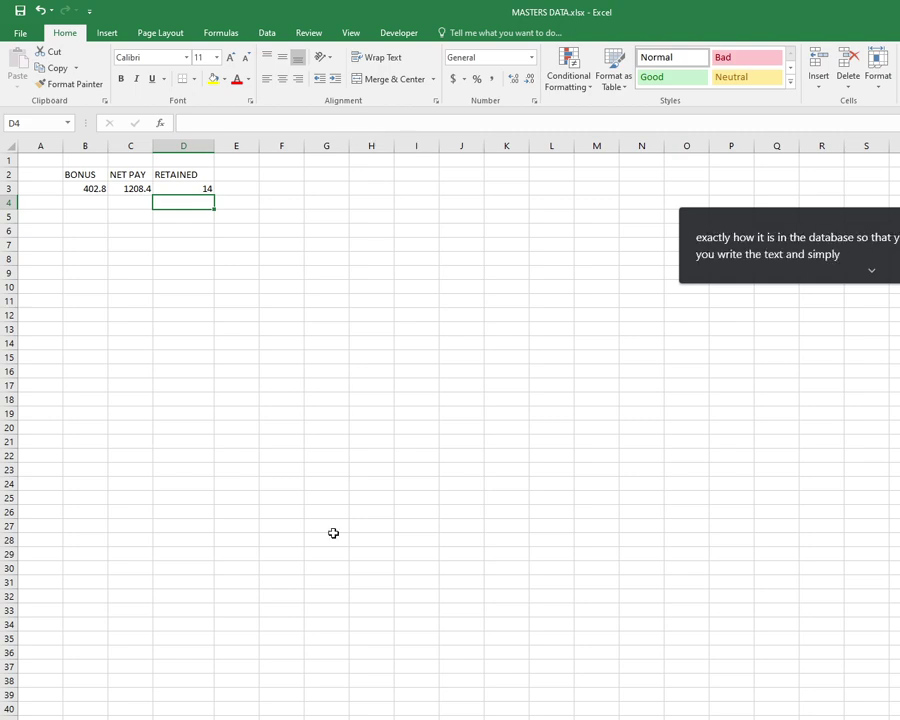
Step: On the EMPLOYEE sheet, start an IF formula in K2 under Highest sale with the condition E2=MAX(E2:E25)
click(118, 712)
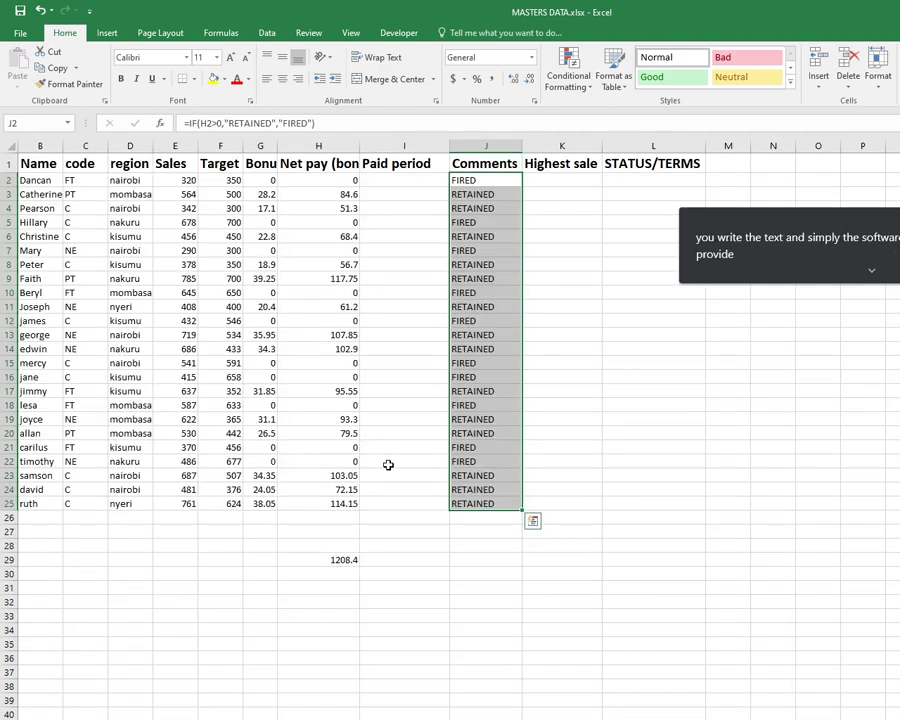
click(550, 184)
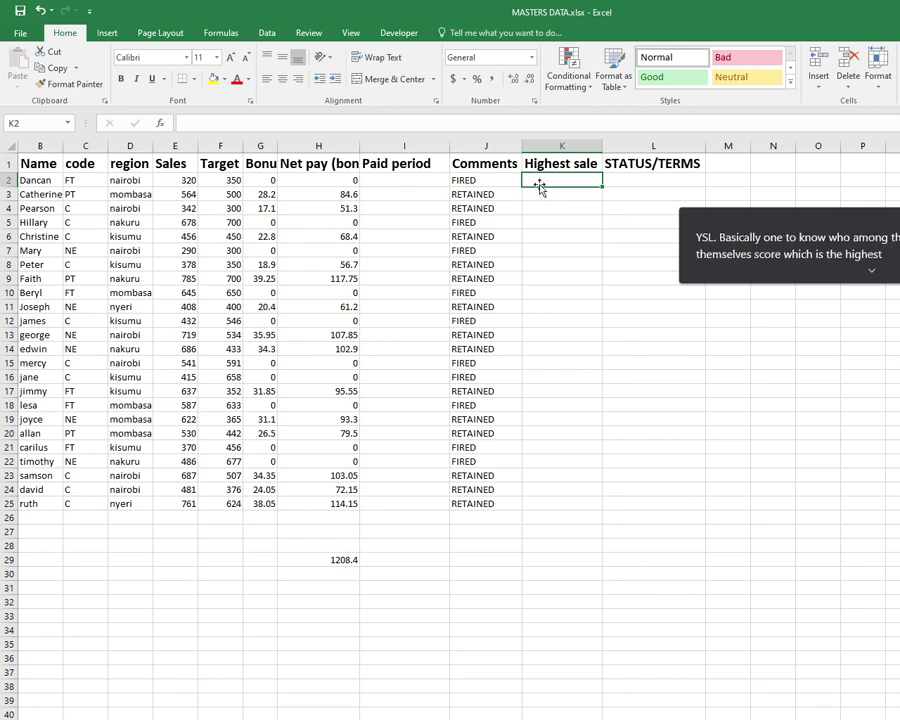
text(=)
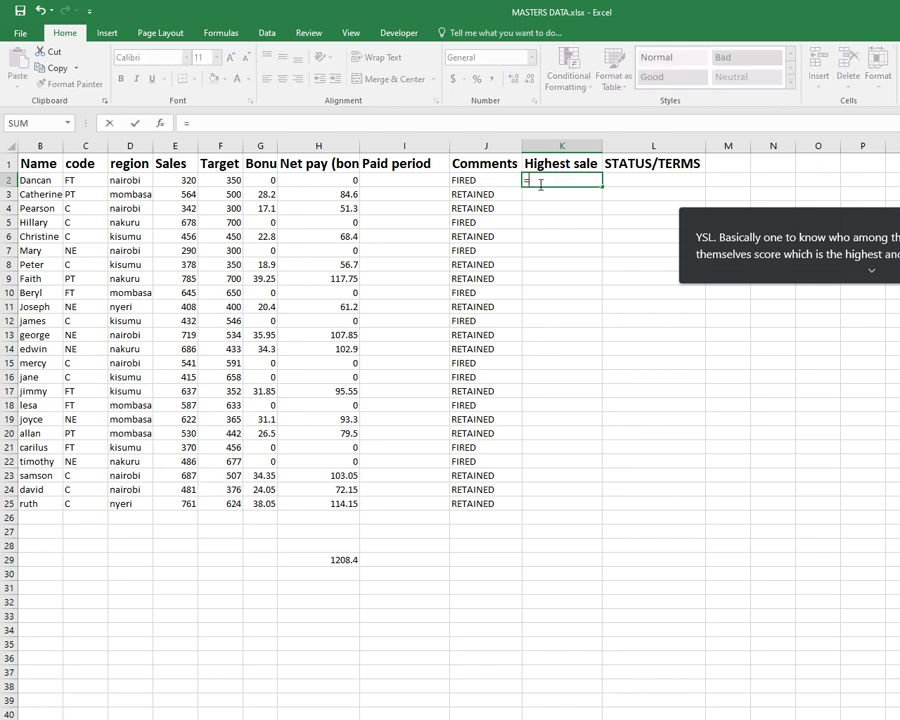
text(IF)
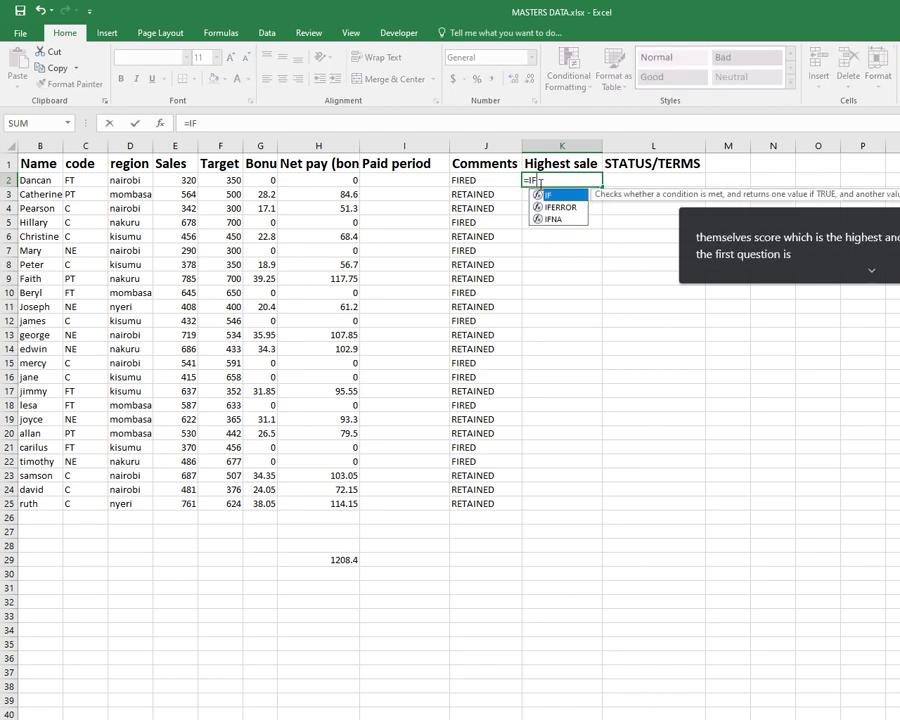
text(()
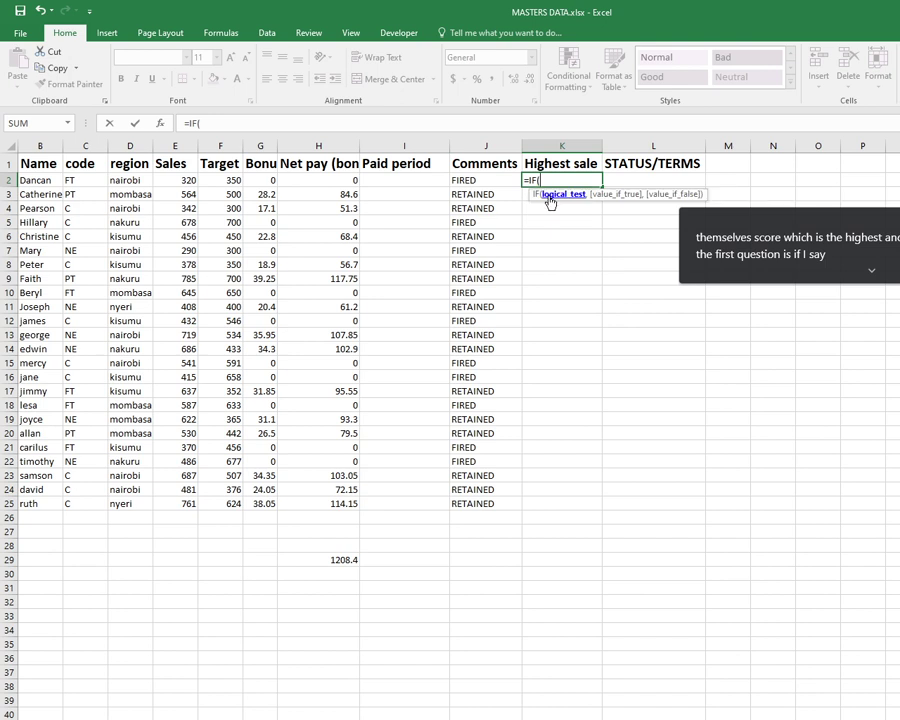
click(177, 182)
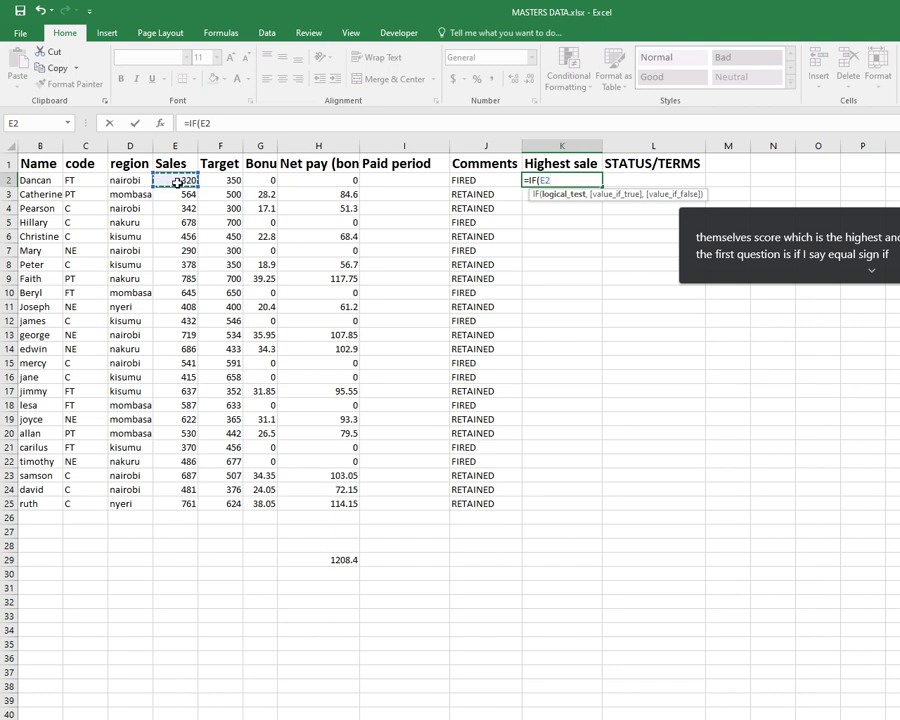
text(=MAX)
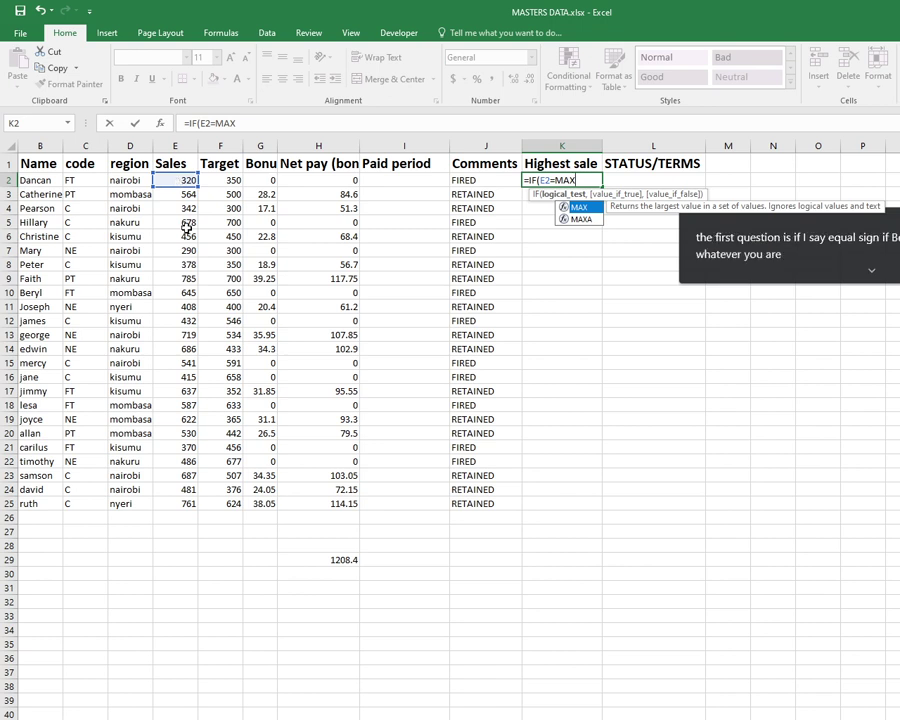
double_click(580, 207)
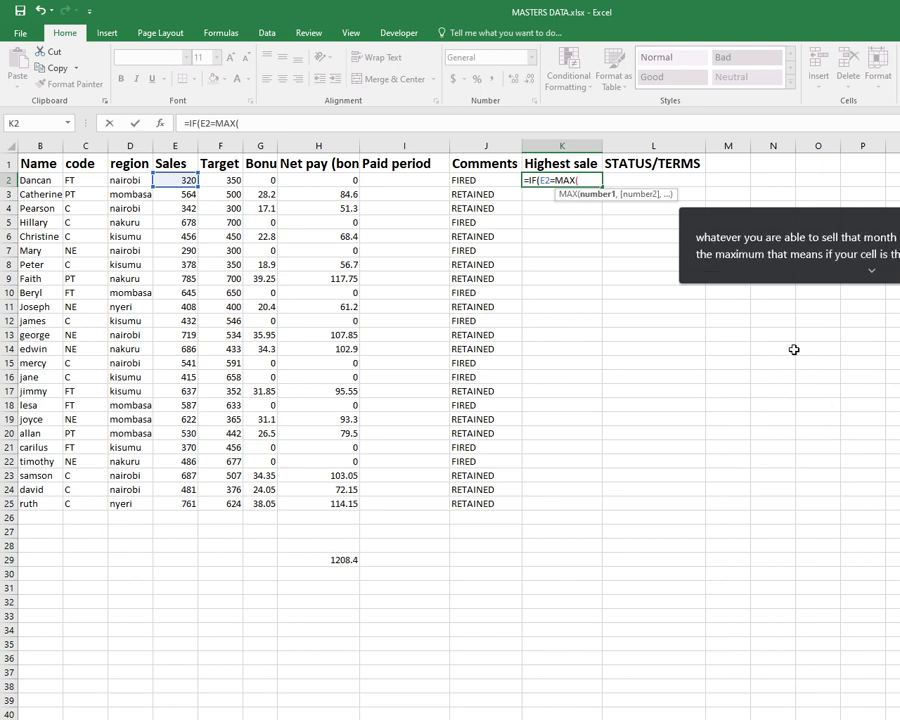
drag(171, 180, 192, 500)
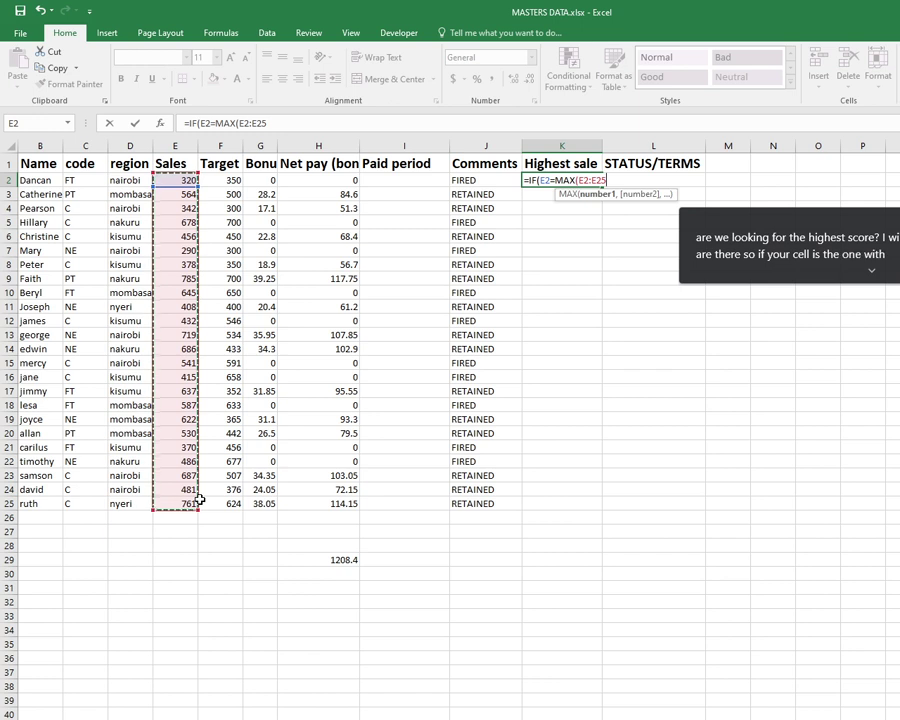
text())
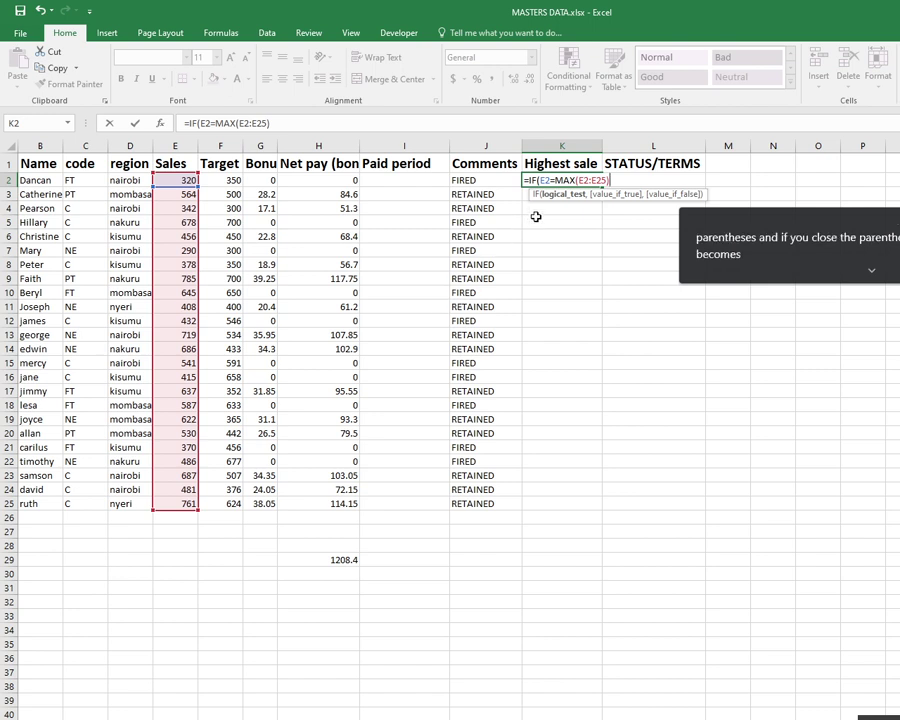
Step: Complete the K2 IF formula to return "HIGHEST" when true and "-" otherwise, and fill it down to K25
text(,)
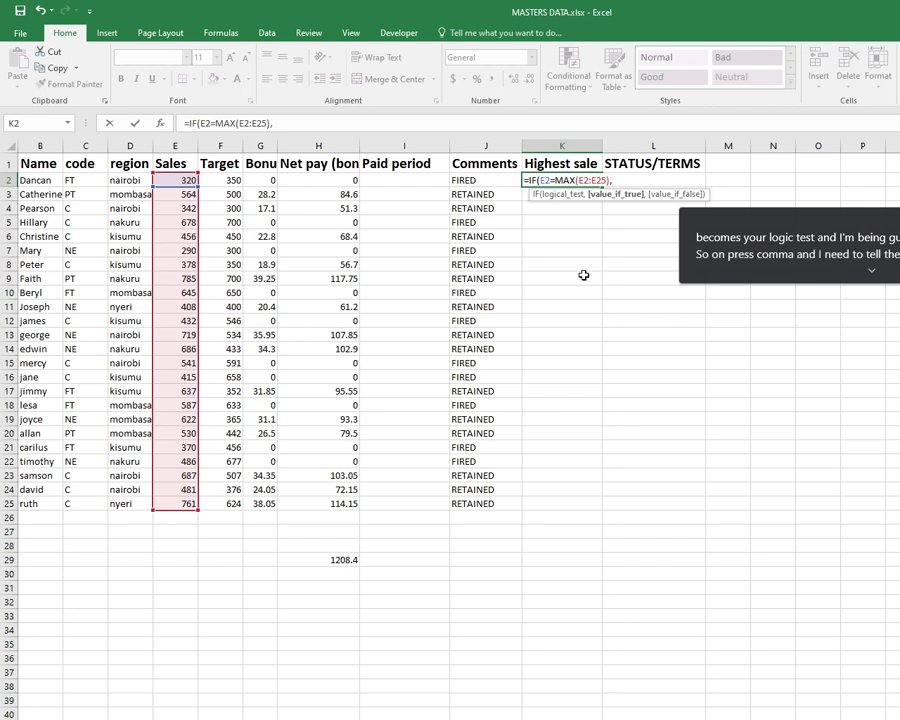
text(")
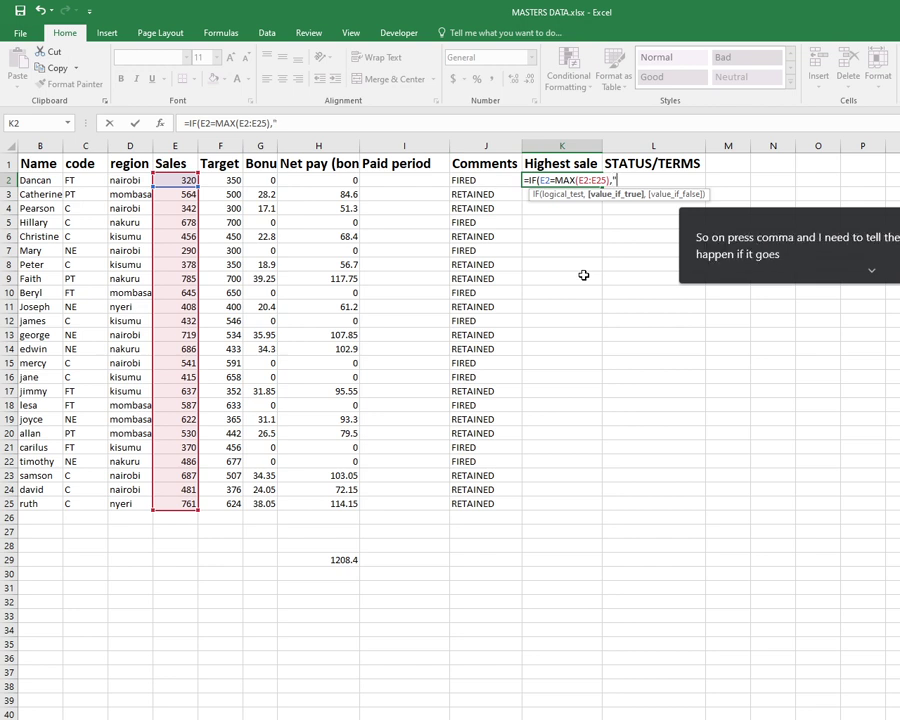
text(H)
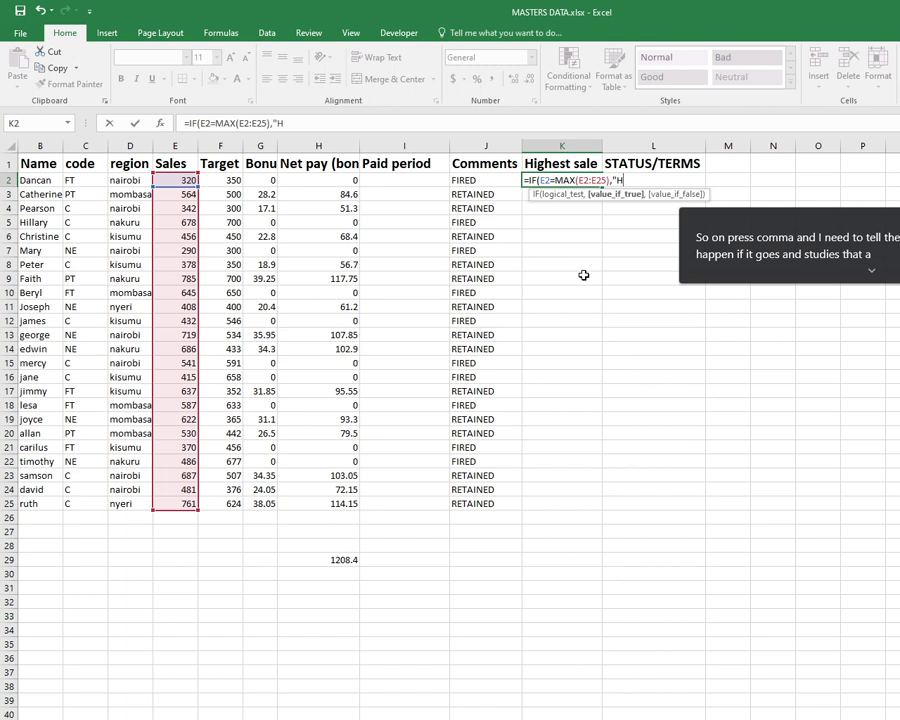
text(IGHEST)
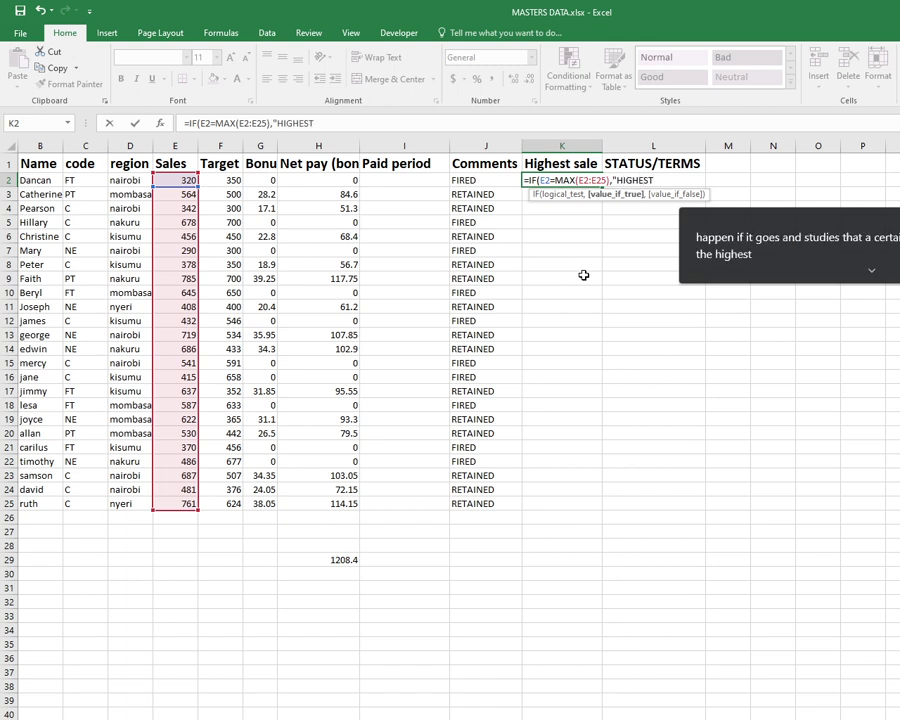
text(",)
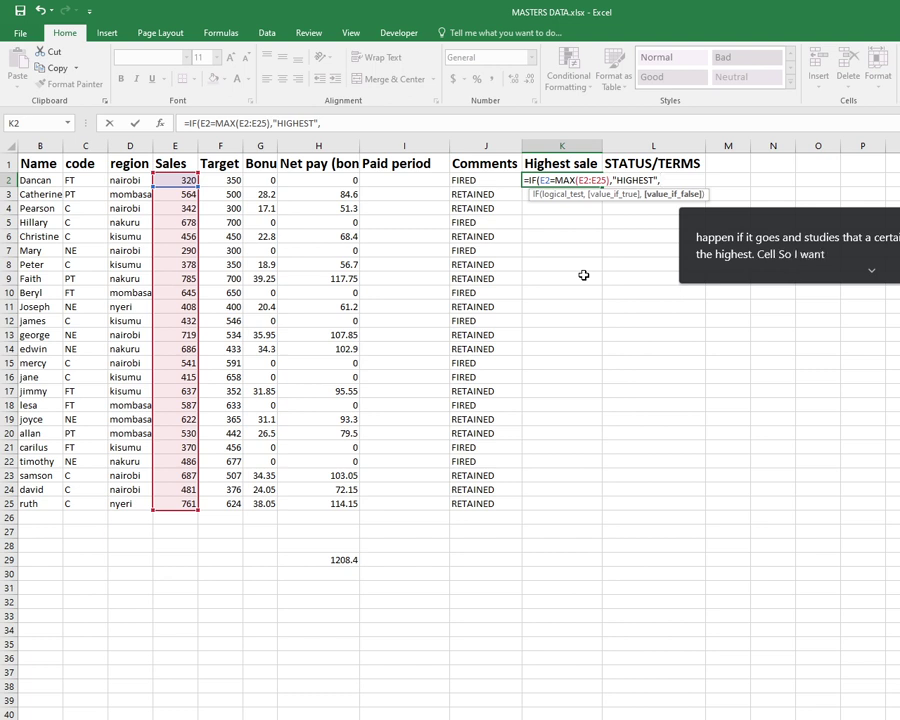
text(")
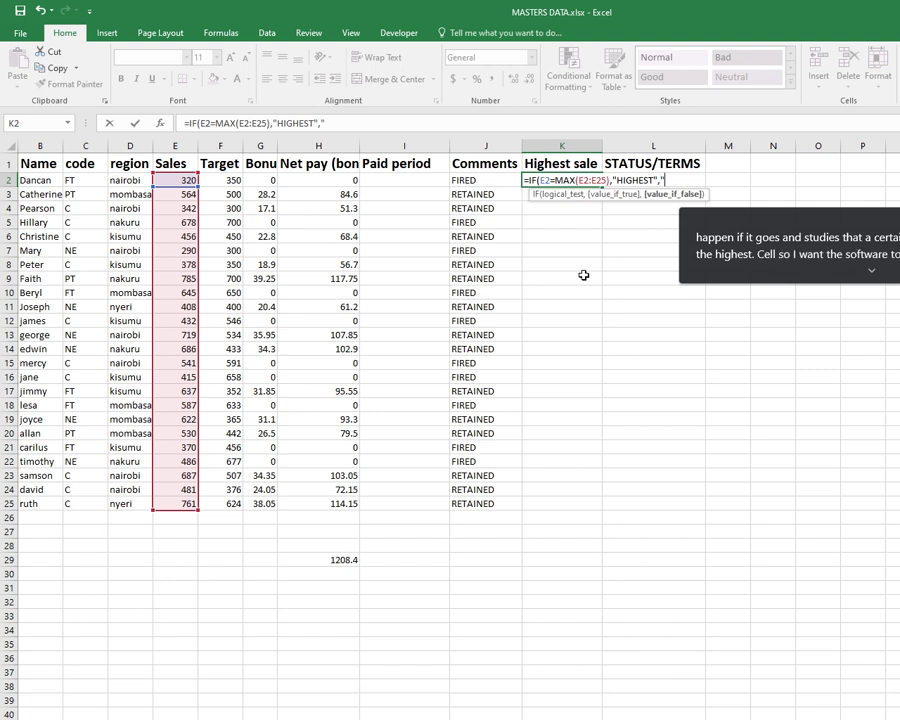
text(-)
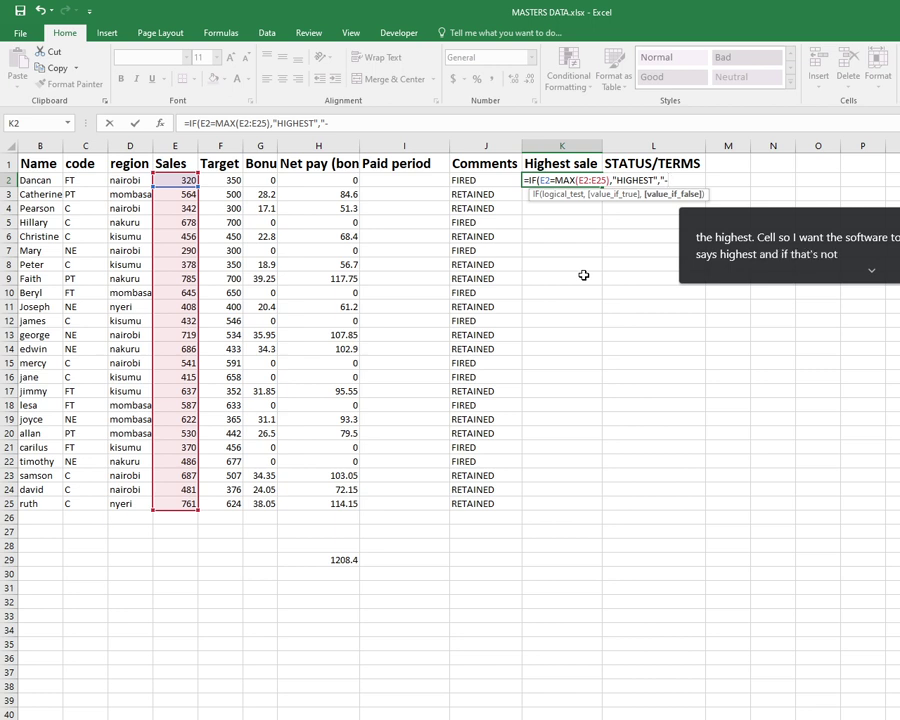
text(")
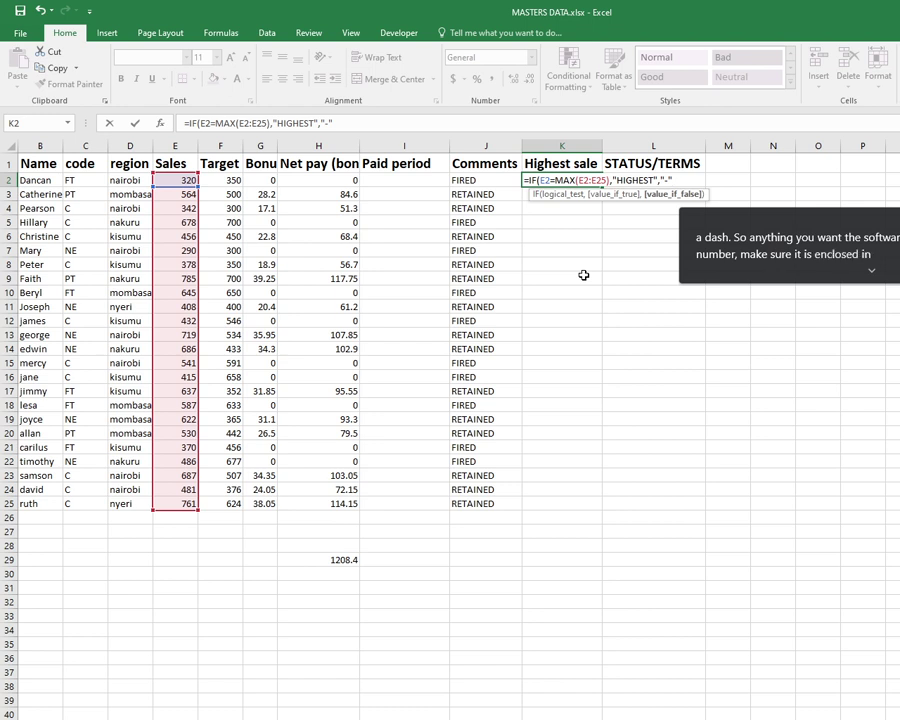
key(Return)
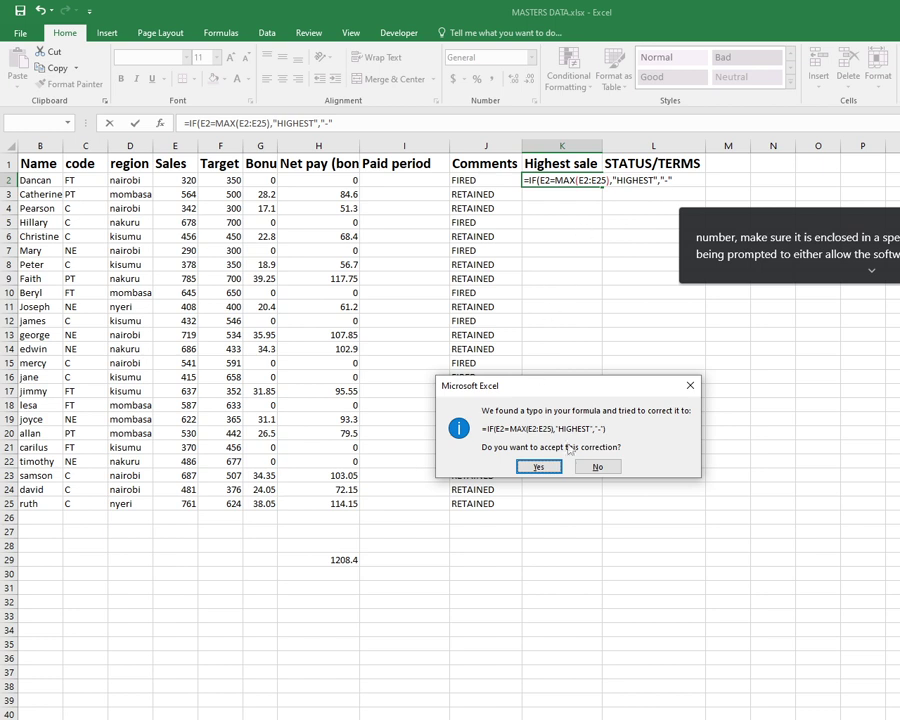
click(546, 466)
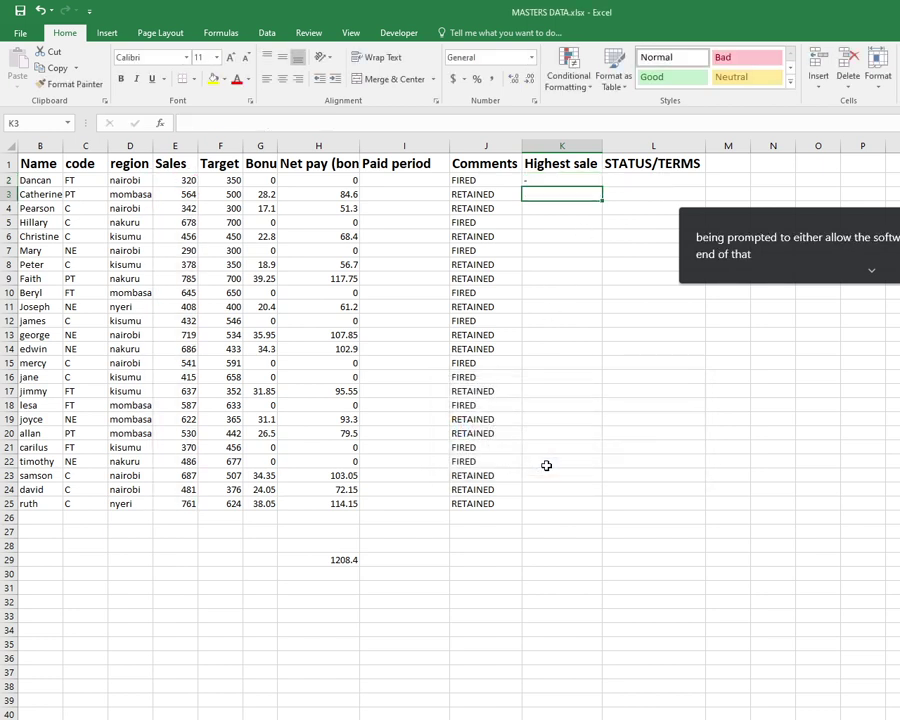
click(538, 182)
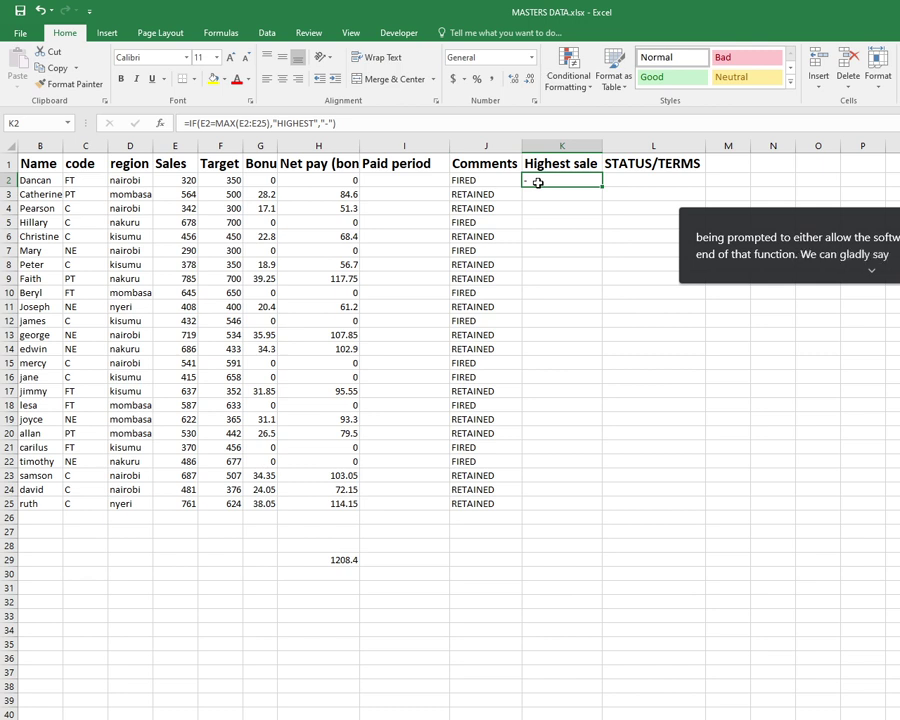
double_click(603, 189)
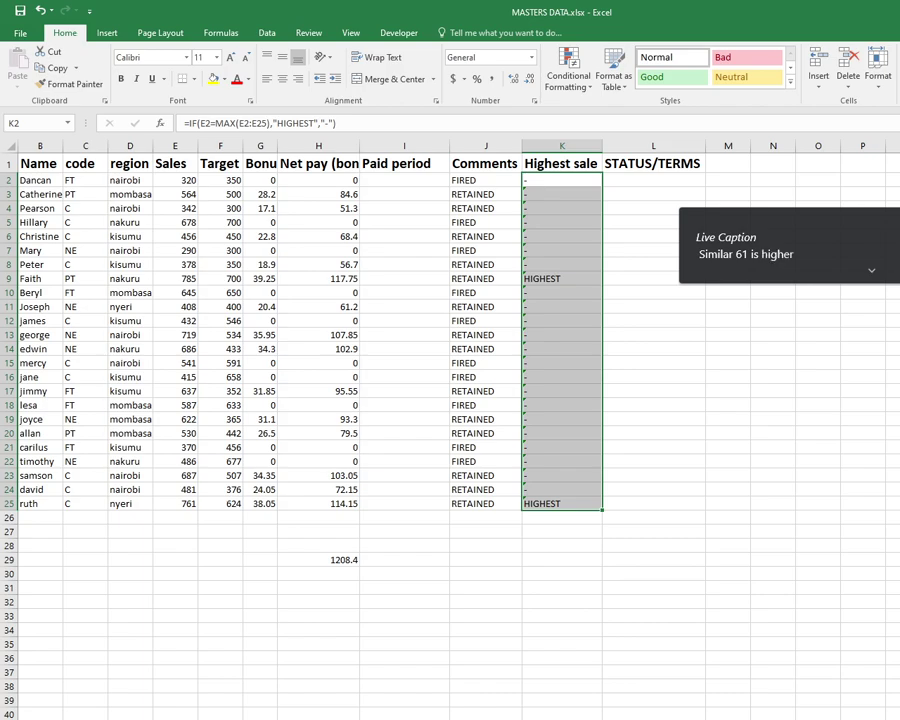
key(alt+Tab)
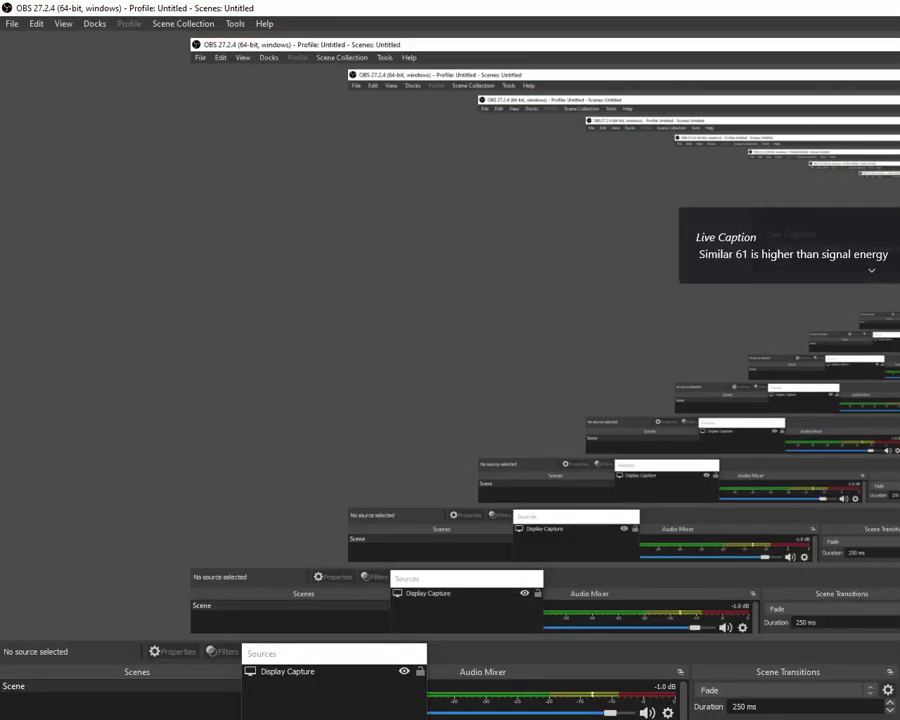
key(alt+Tab)
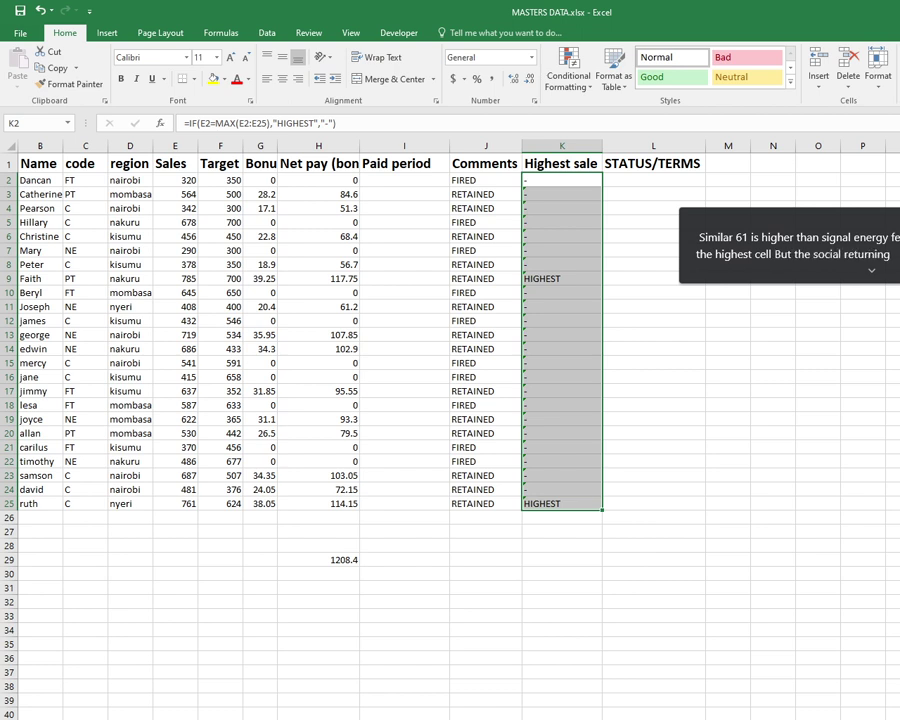
Step: Lock the MAX range in the K2 formula as $E$2:$E$25 and refill the formula down to K25
click(542, 180)
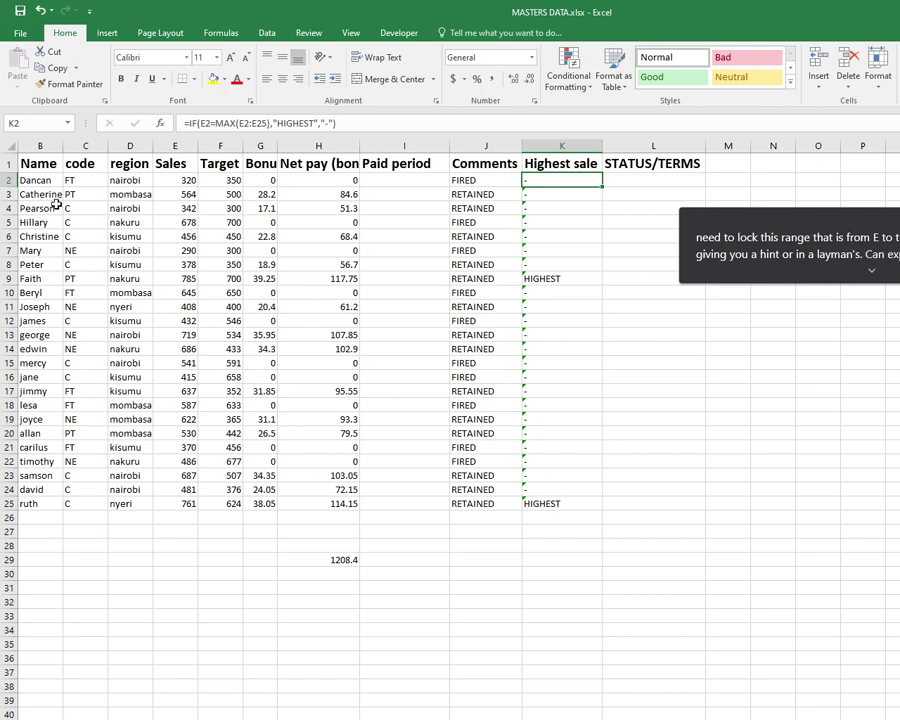
click(242, 125)
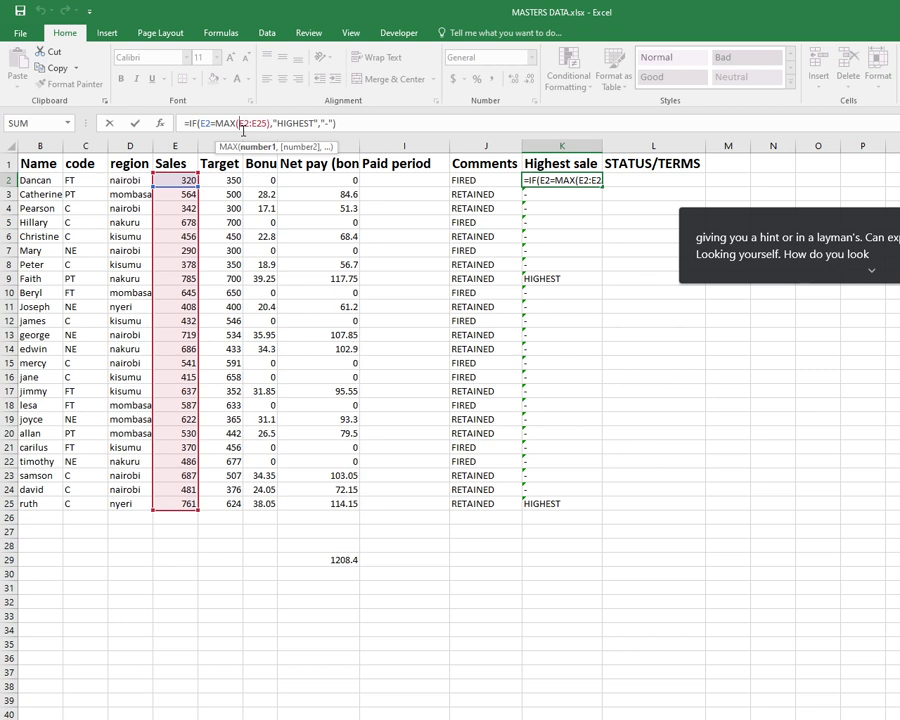
text($)
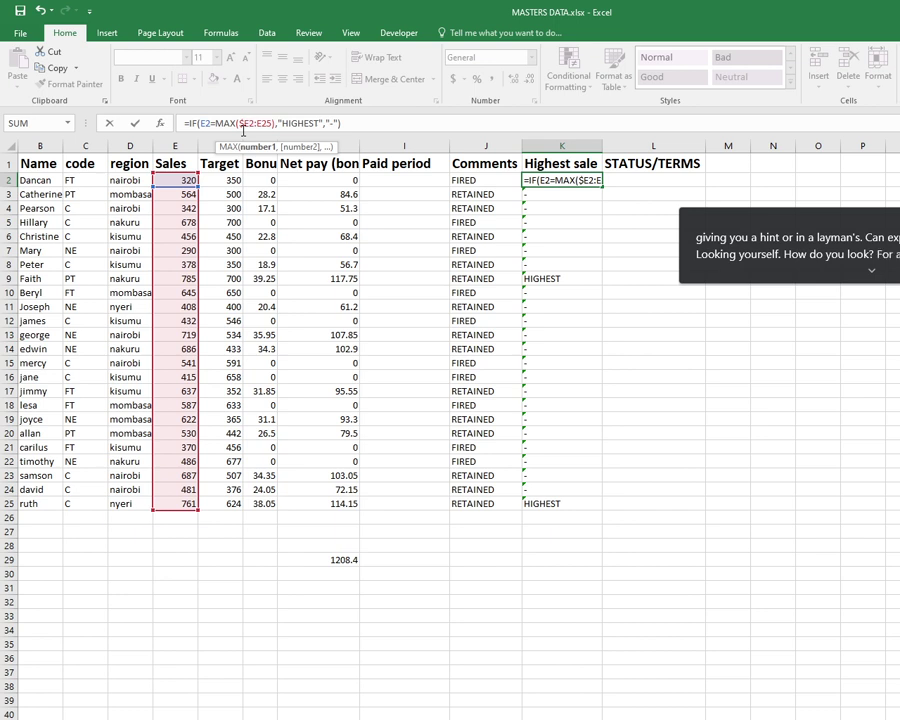
key(Right)
text($)
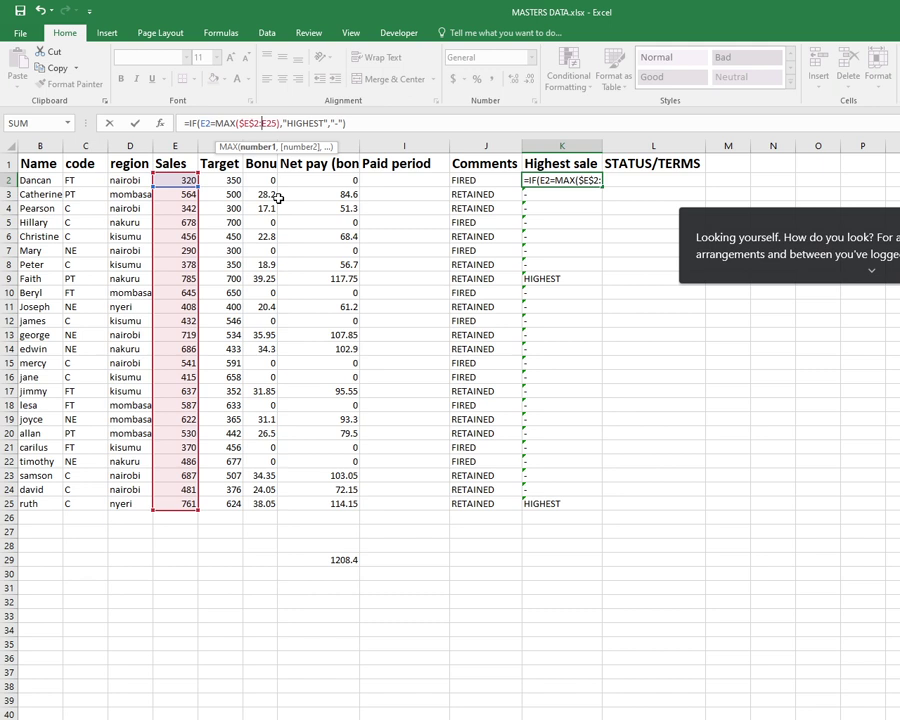
text($)
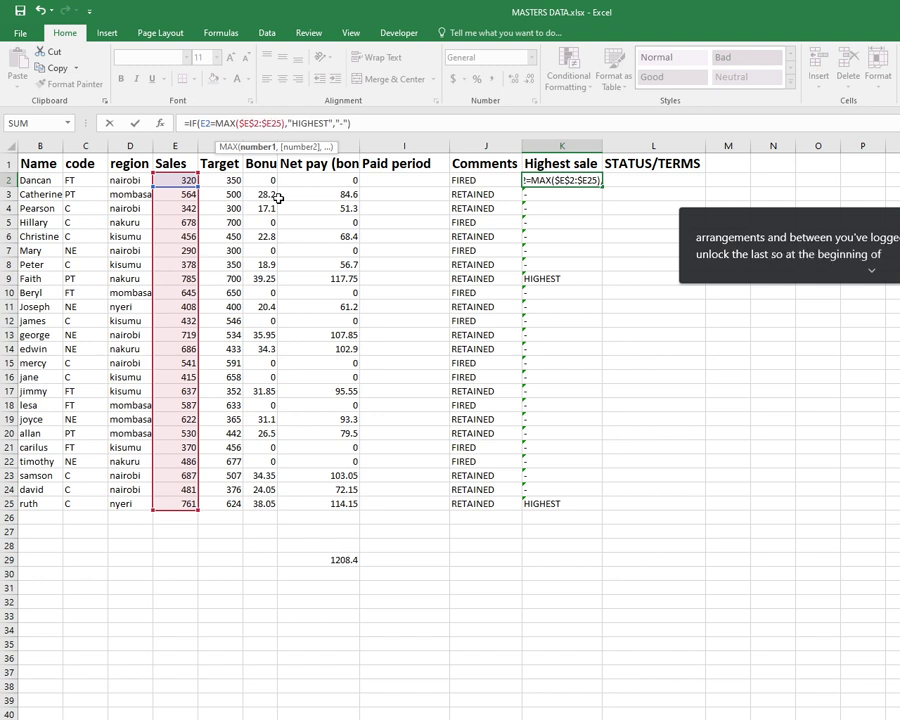
text($)
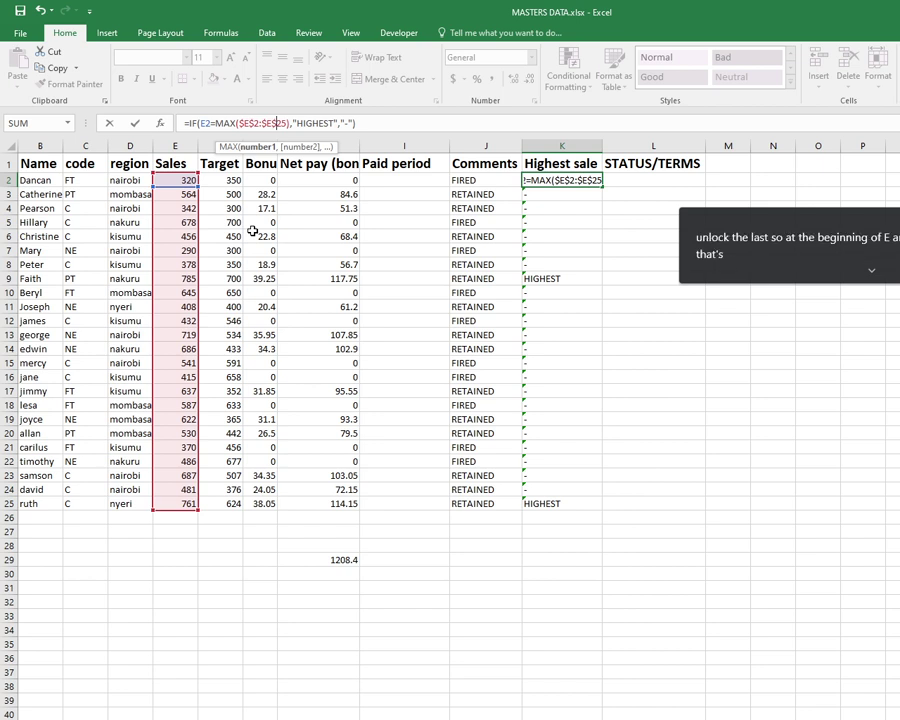
key(Return)
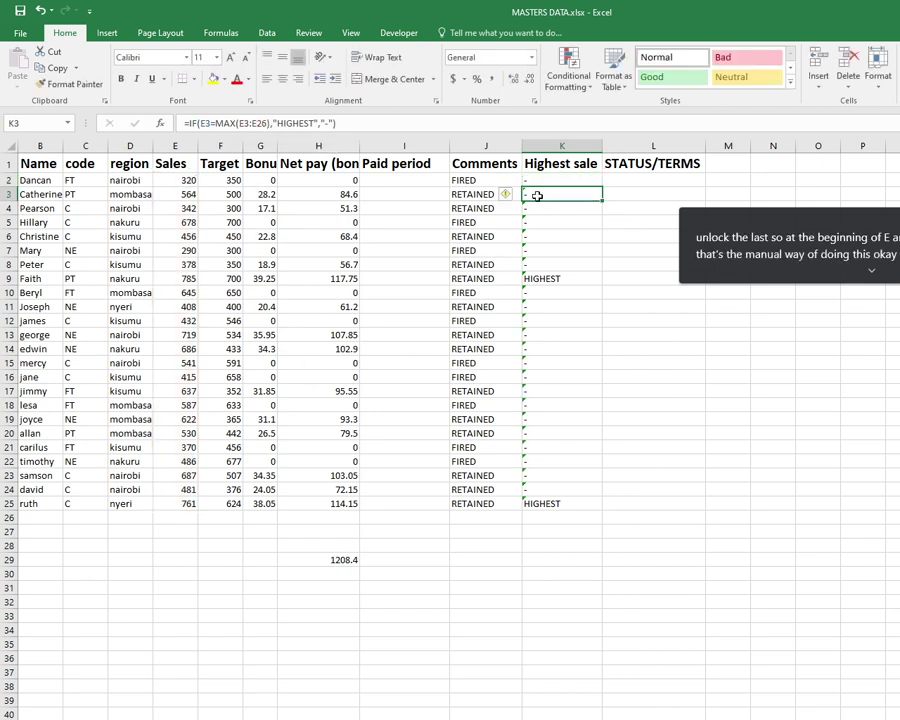
click(566, 183)
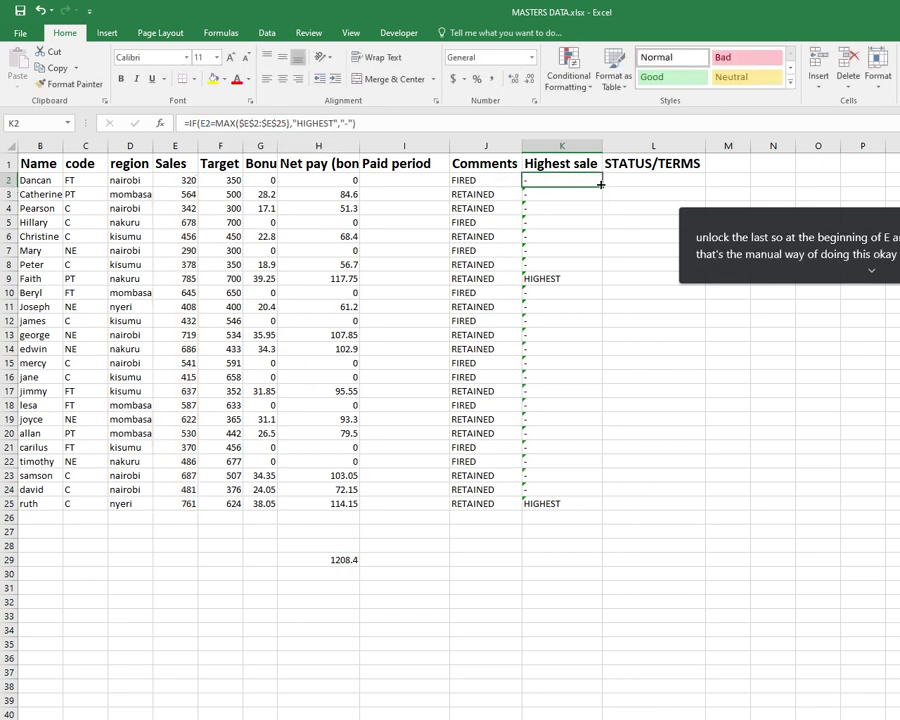
double_click(600, 184)
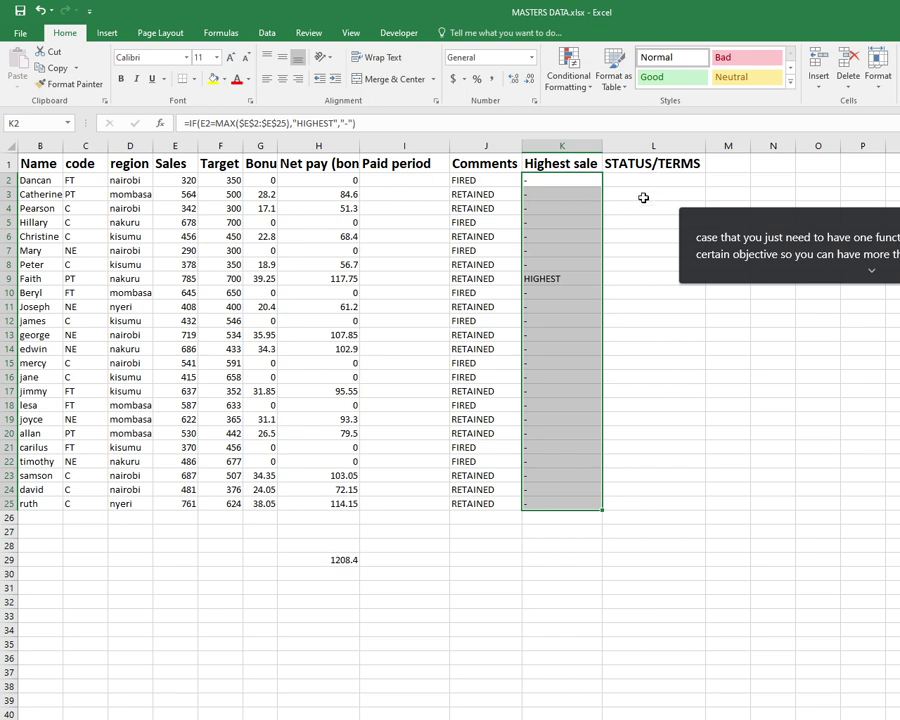
Step: Examine the code, status and paid period table on the lookup sheet and compare its column titles with the EMPLOYEE sheet
mouse_move(110, 715)
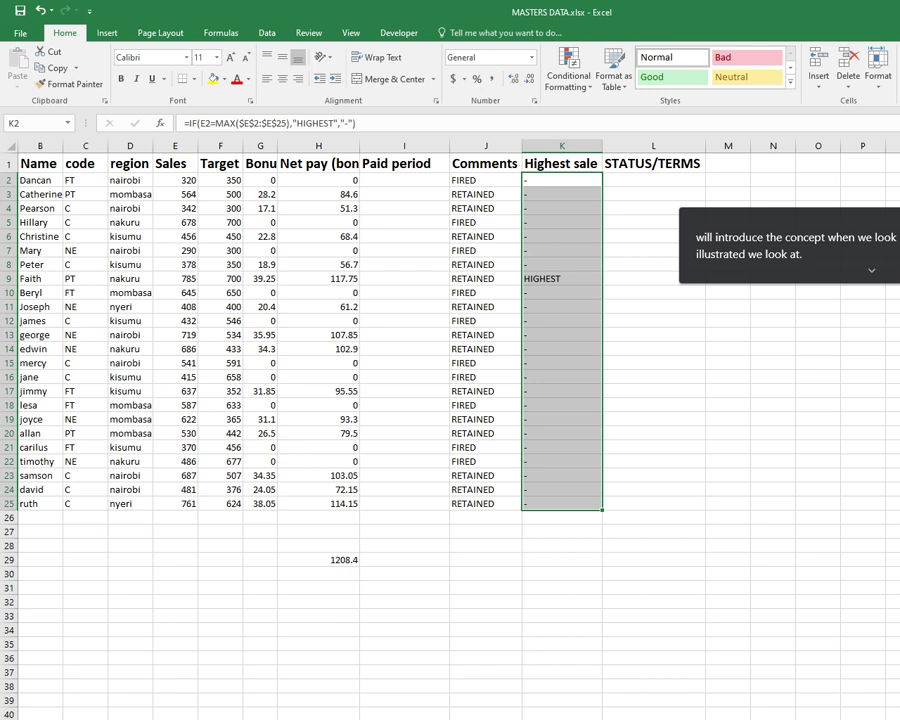
key(ctrl+Page_Down)
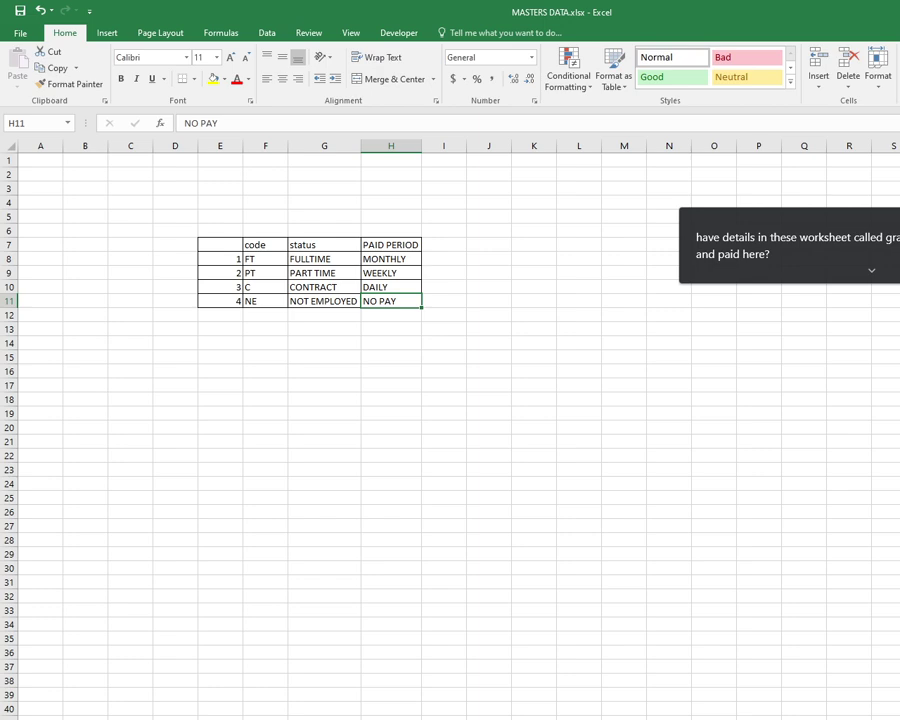
key(ctrl+Page_Up)
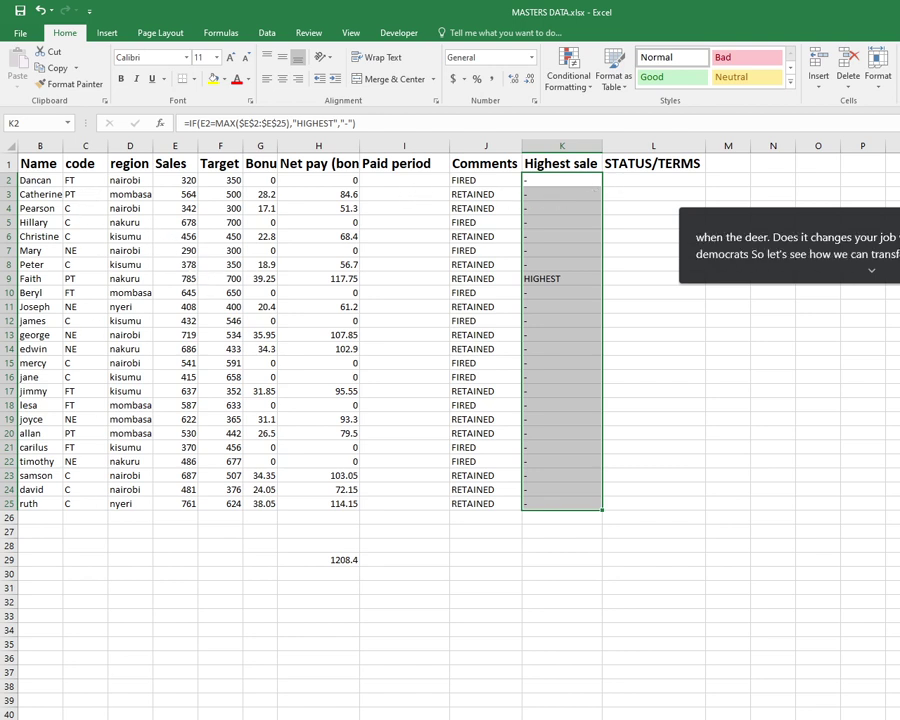
key(ctrl+Page_Down)
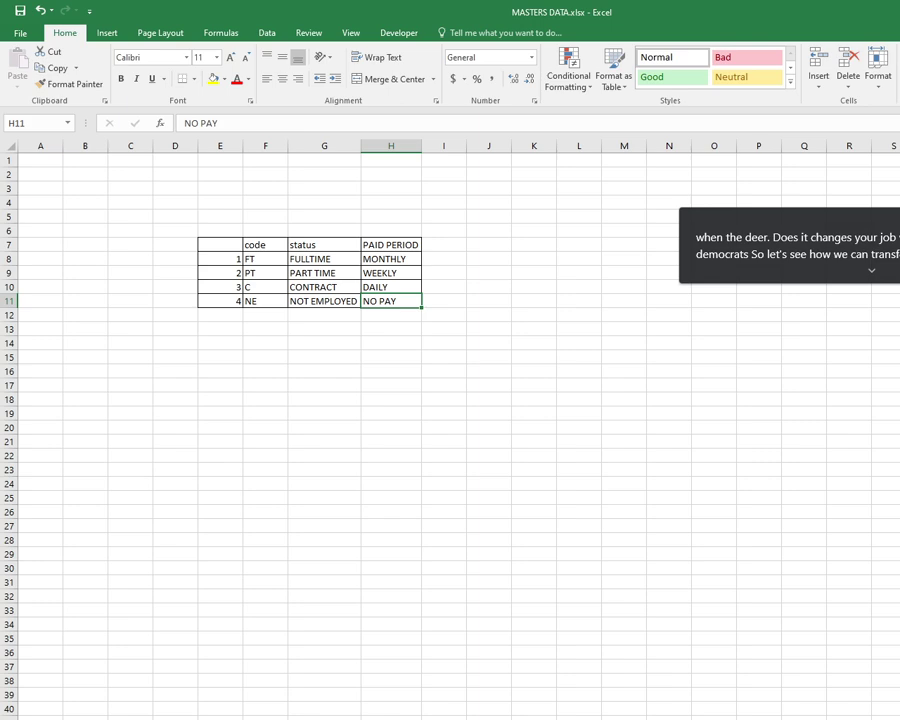
key(ctrl+Page_Up)
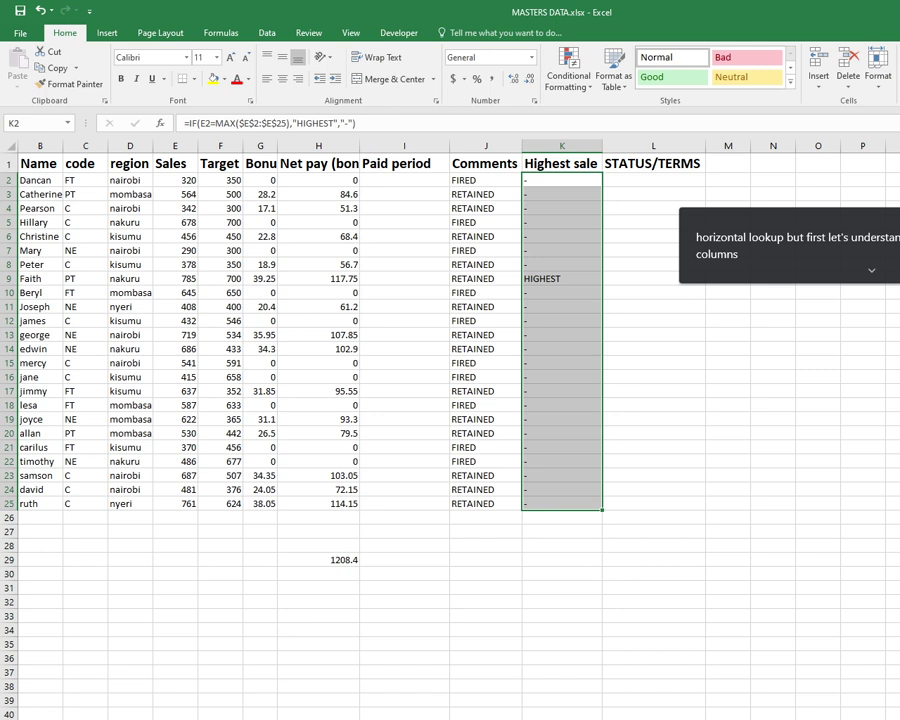
key(ctrl+Page_Down)
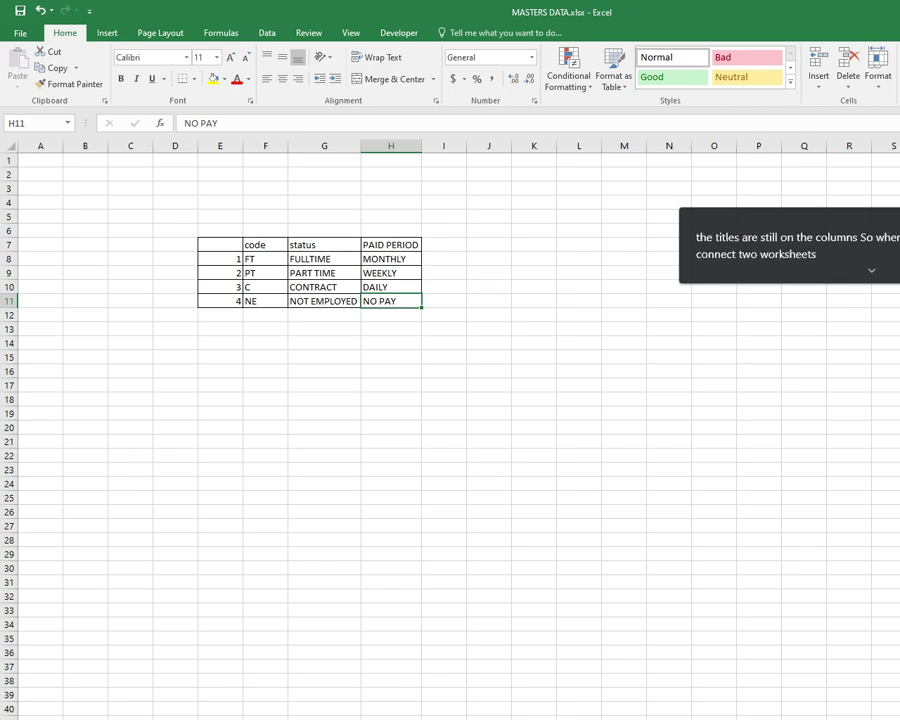
key(ctrl+Page_Up)
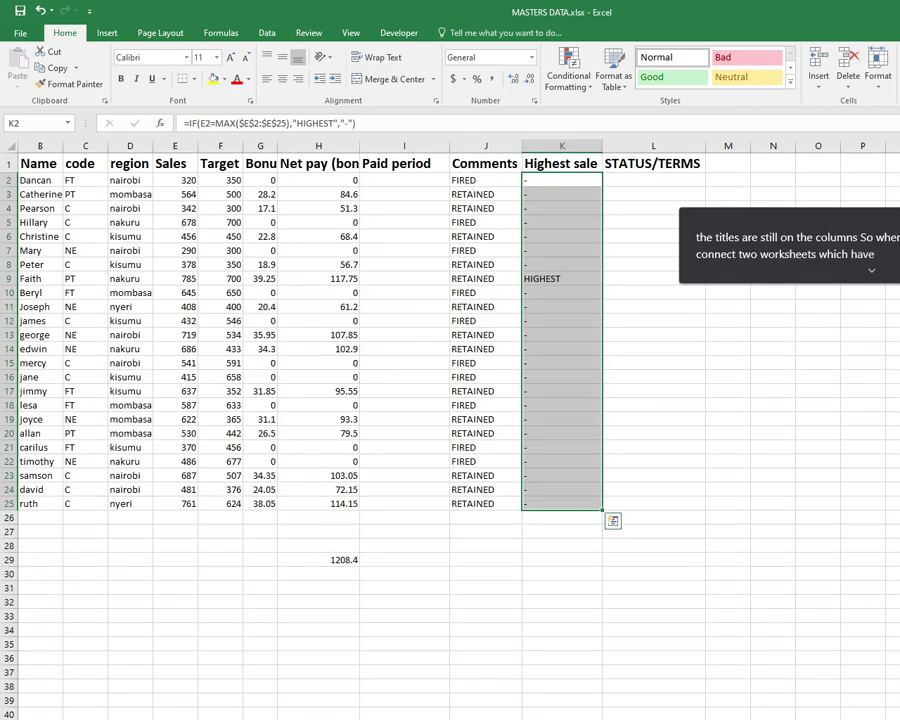
click(625, 181)
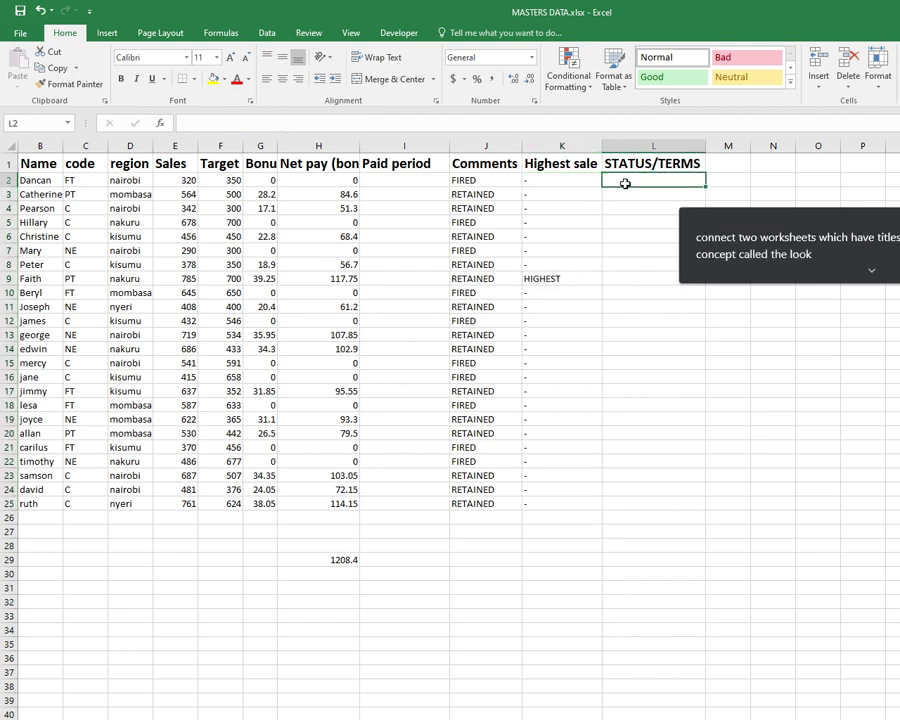
text(=VLO)
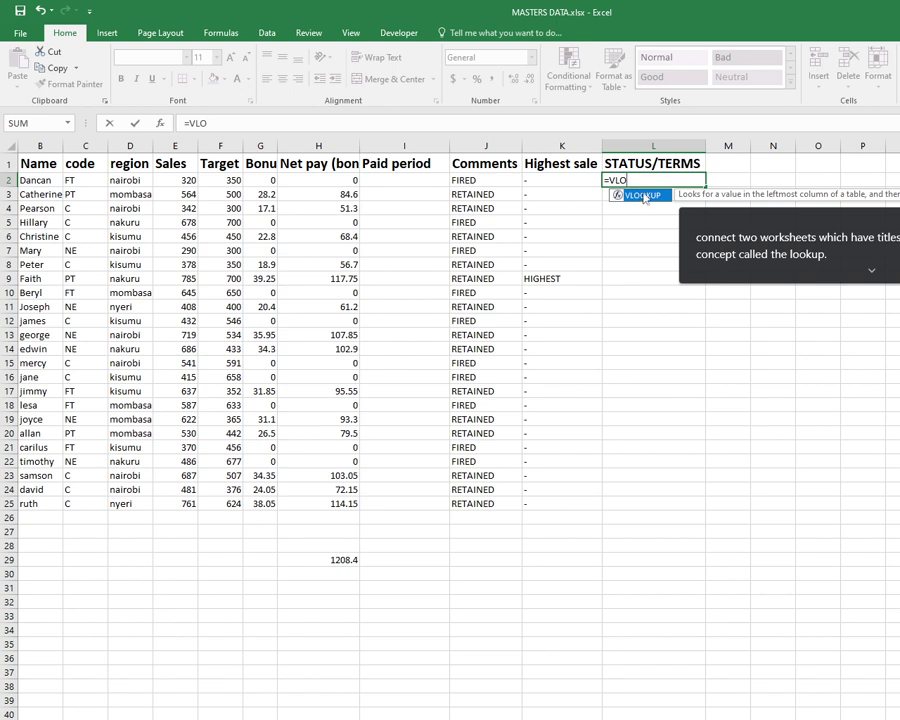
double_click(645, 197)
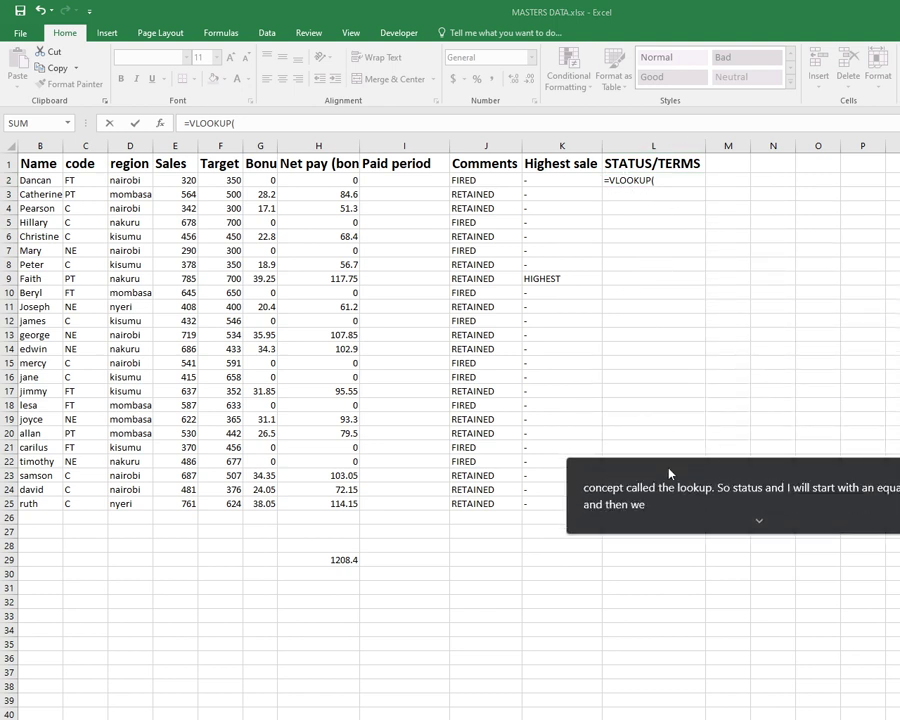
drag(619, 500, 419, 373)
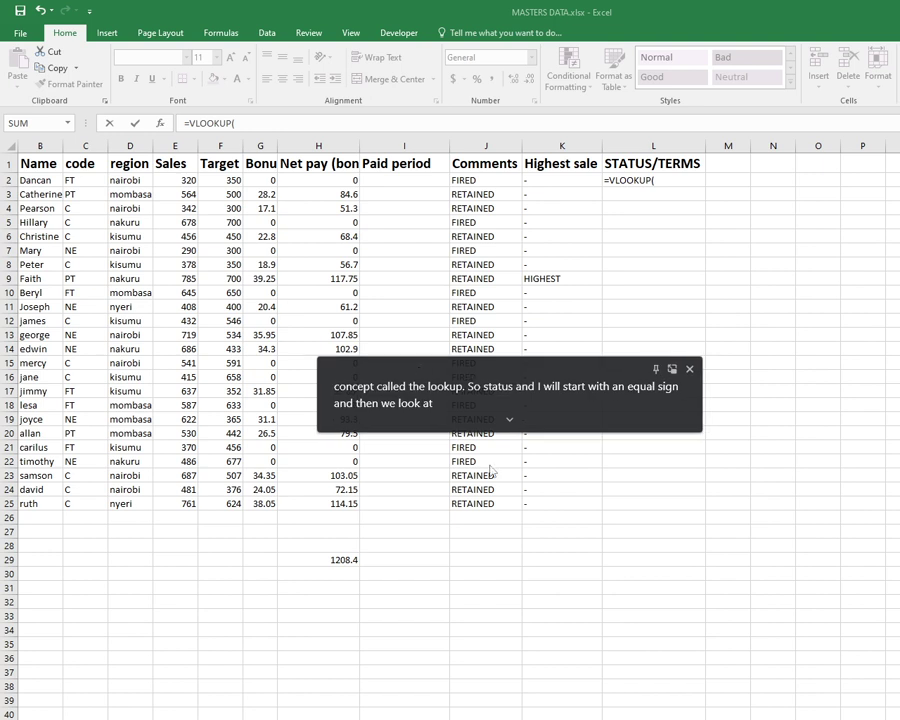
click(510, 421)
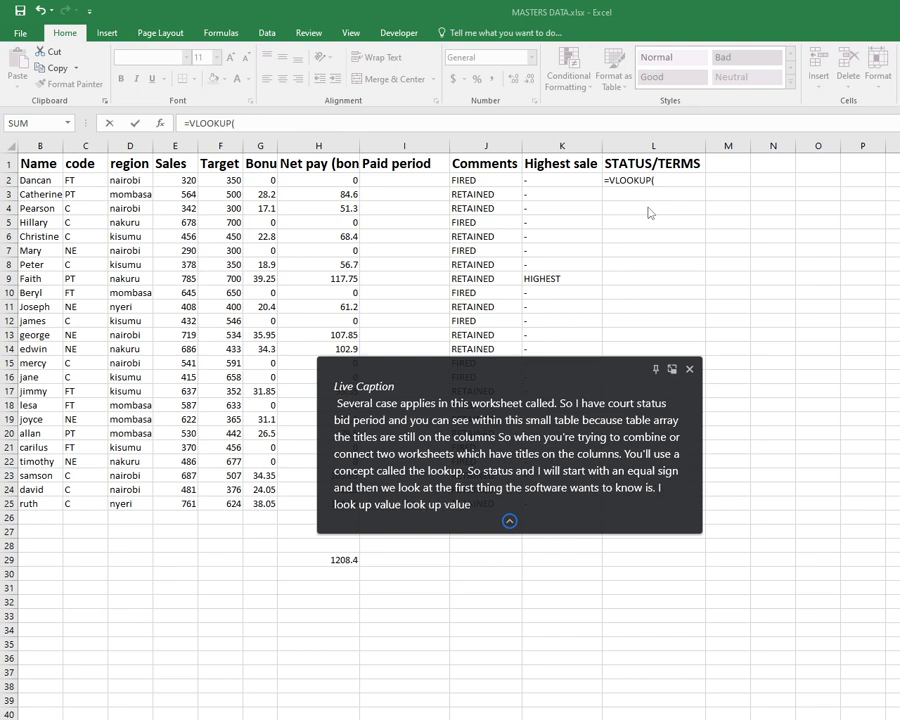
click(663, 177)
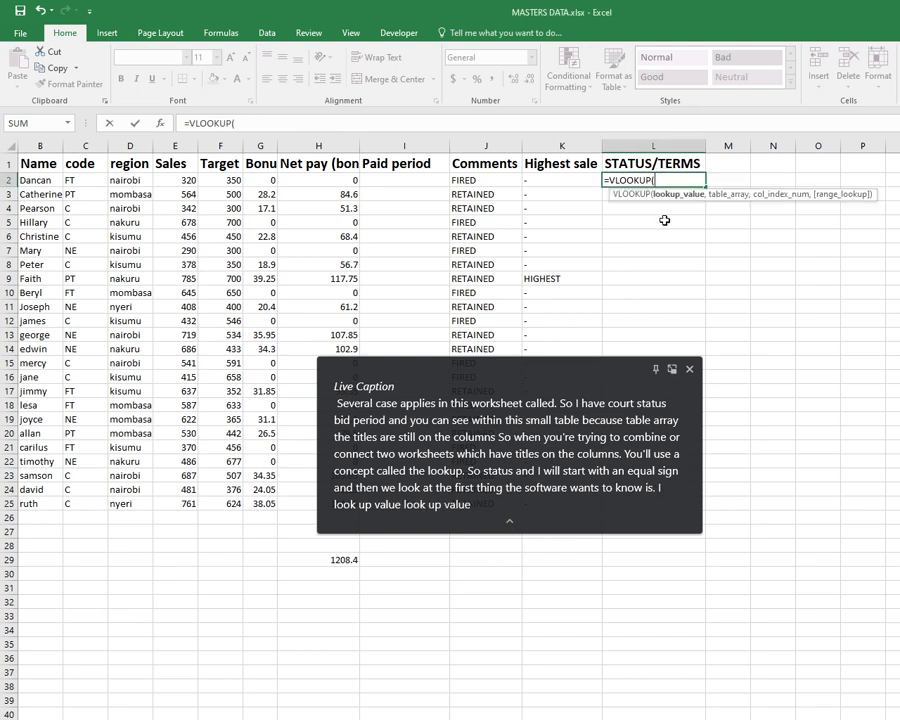
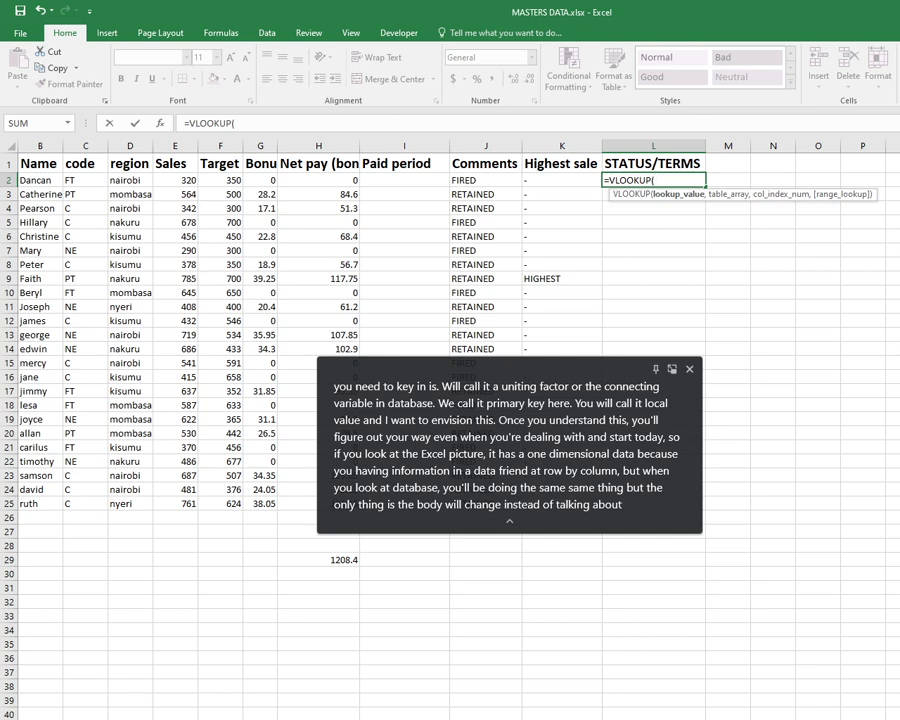
key(ctrl+Page_Down)
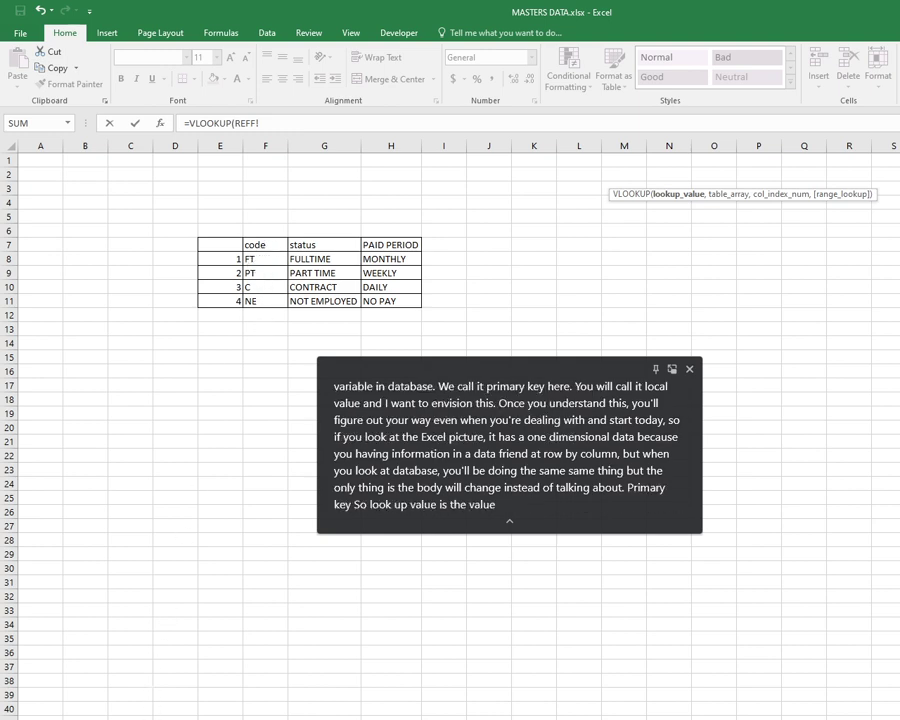
key(ctrl+Page_Up)
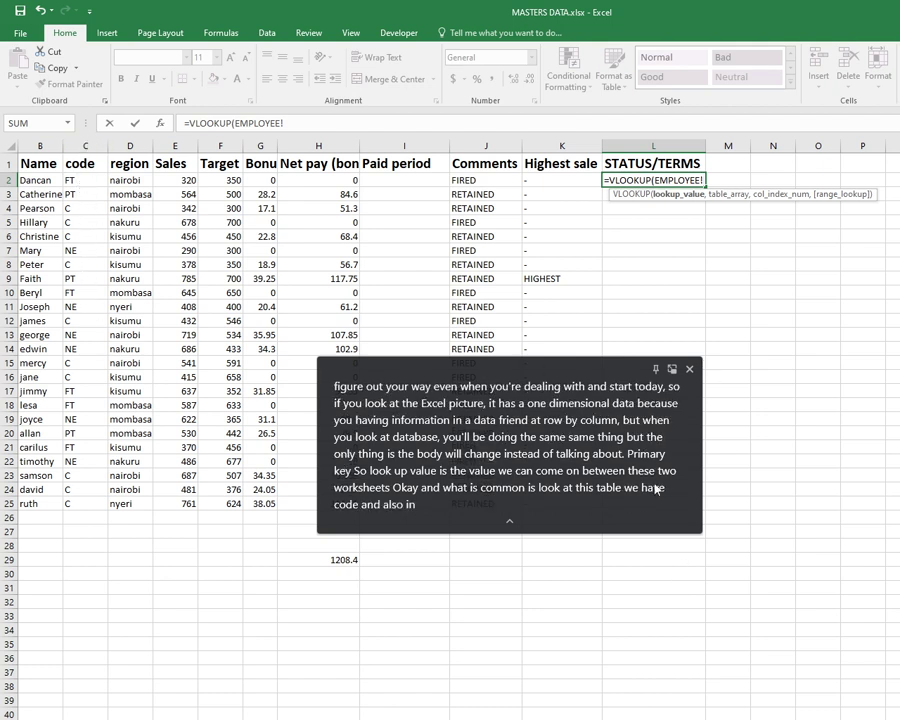
click(291, 127)
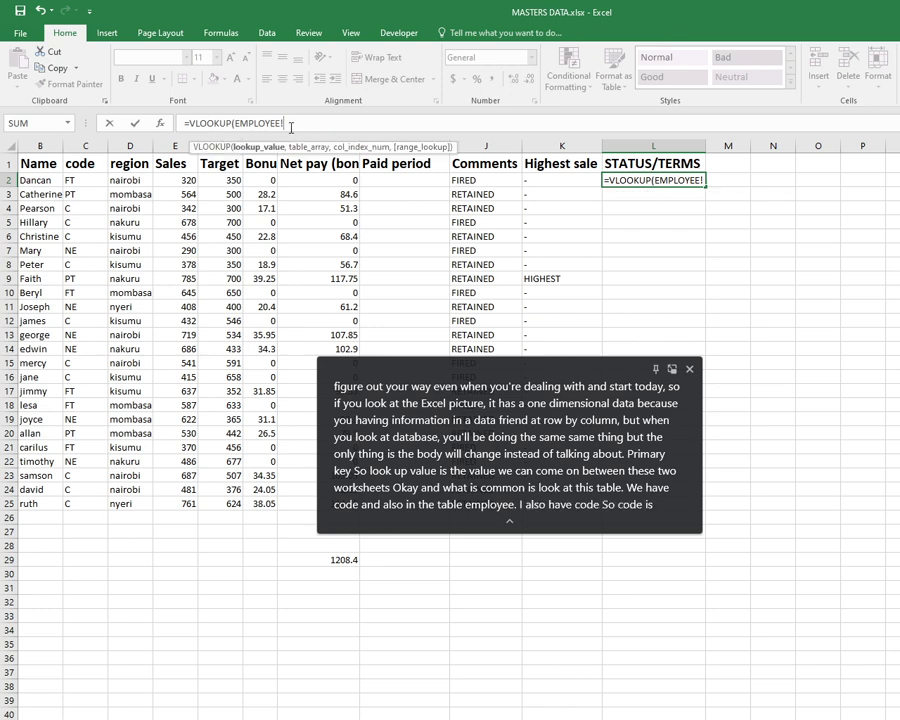
key(BackSpace)
key(BackSpace)
key(BackSpace)
key(BackSpace)
key(BackSpace)
key(BackSpace)
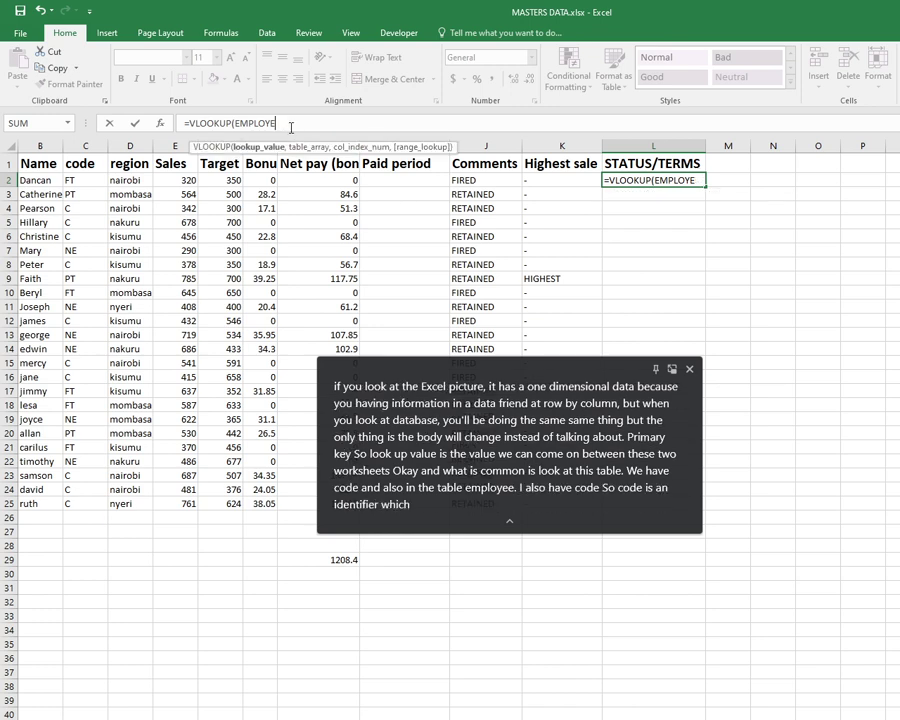
key(BackSpace)
key(BackSpace)
key(BackSpace)
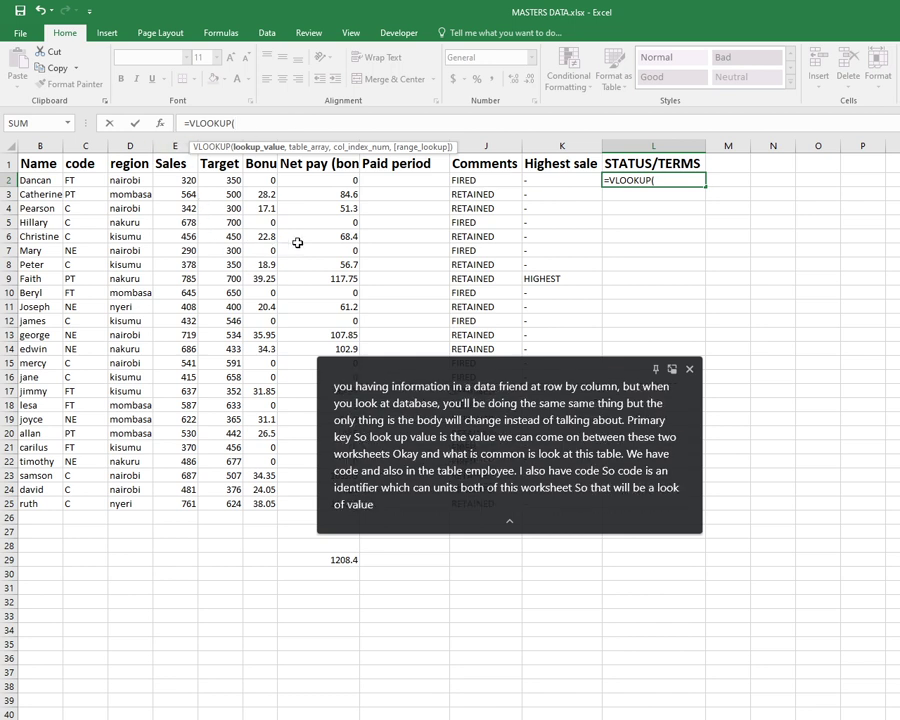
click(73, 181)
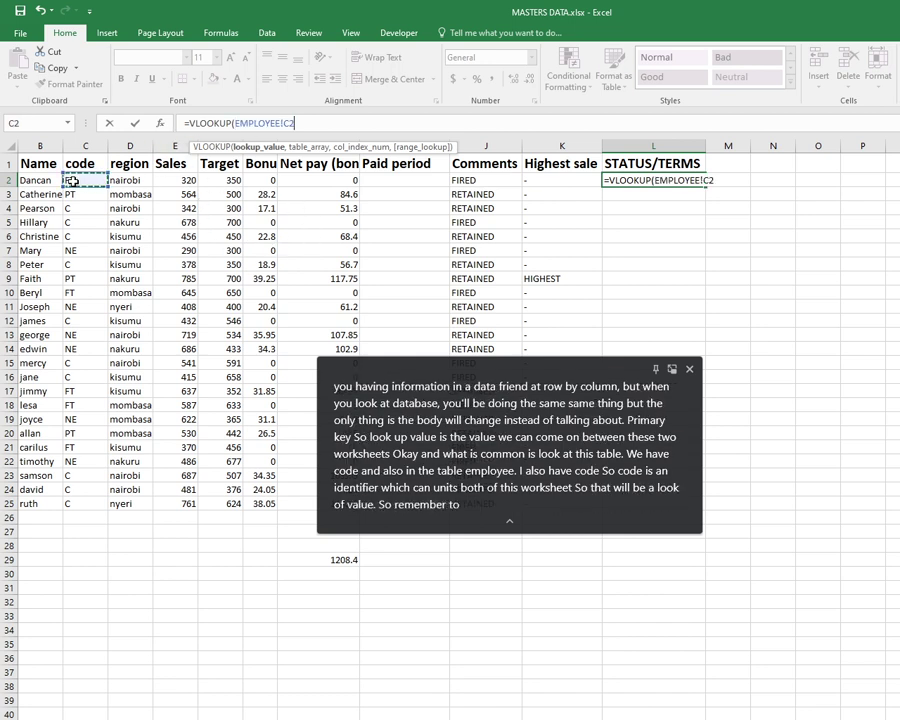
key(BackSpace)
key(BackSpace)
key(BackSpace)
key(BackSpace)
key(BackSpace)
key(BackSpace)
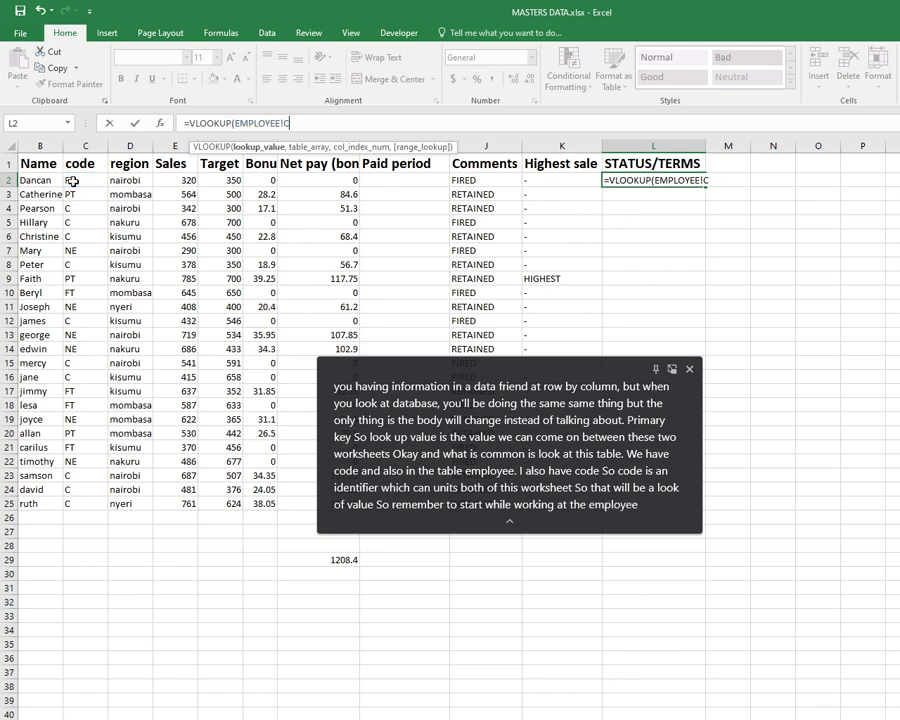
key(Escape)
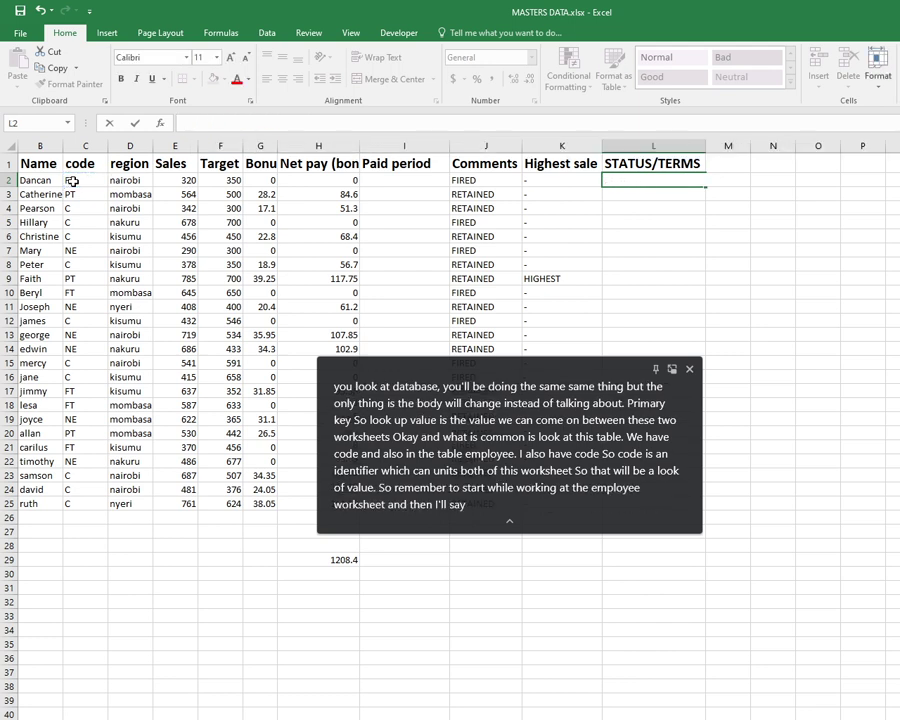
click(73, 181)
click(482, 262)
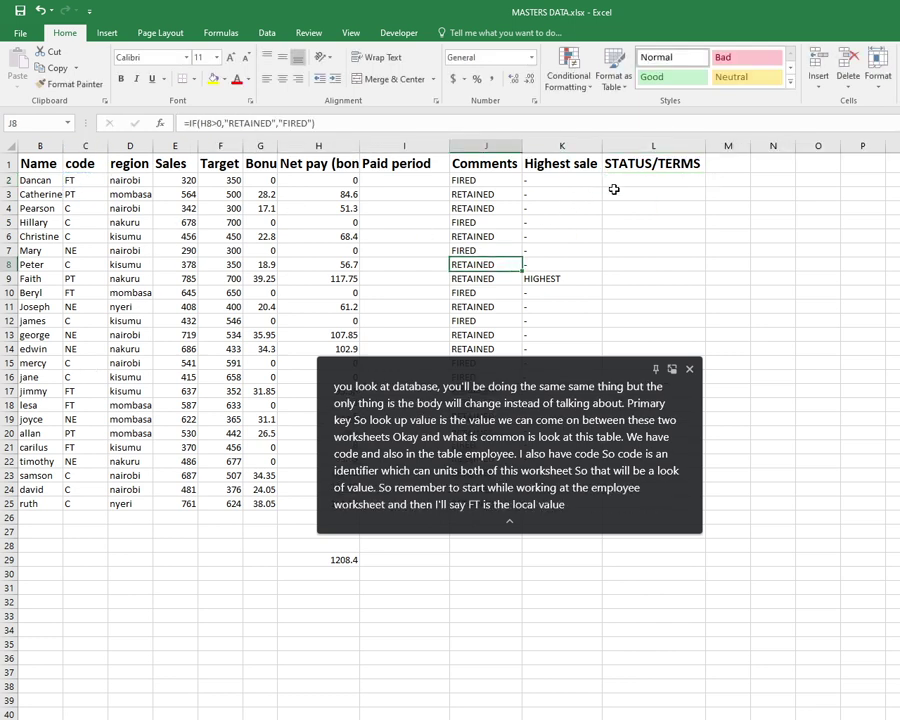
Step: On the EMPLOYEE sheet, start a VLOOKUP formula in L2 under STATUS/TERMS with the code in C2 as lookup value
click(650, 179)
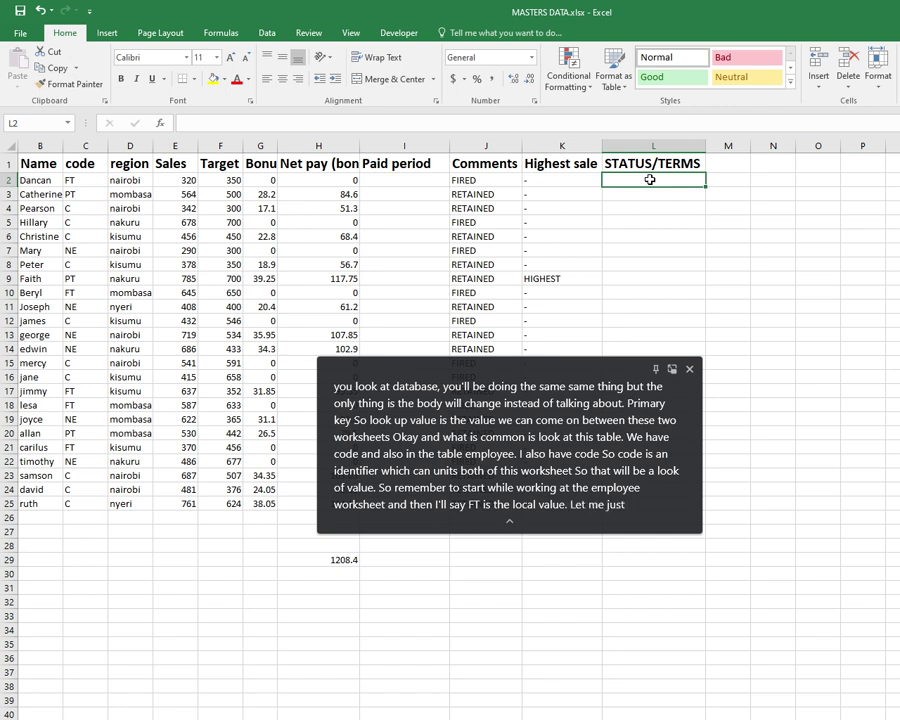
text(=)
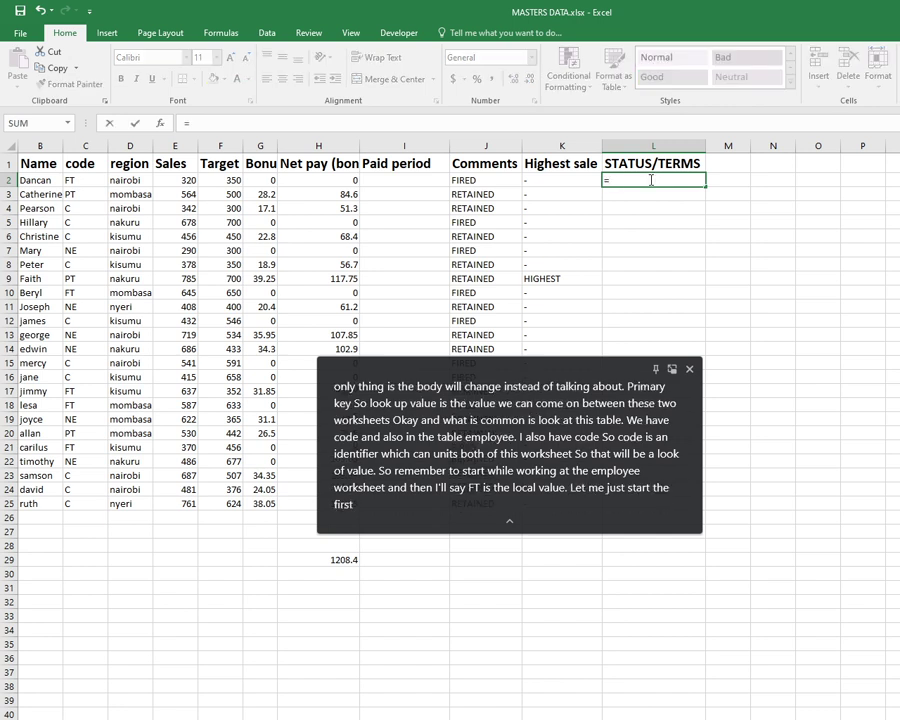
text(VLOOK)
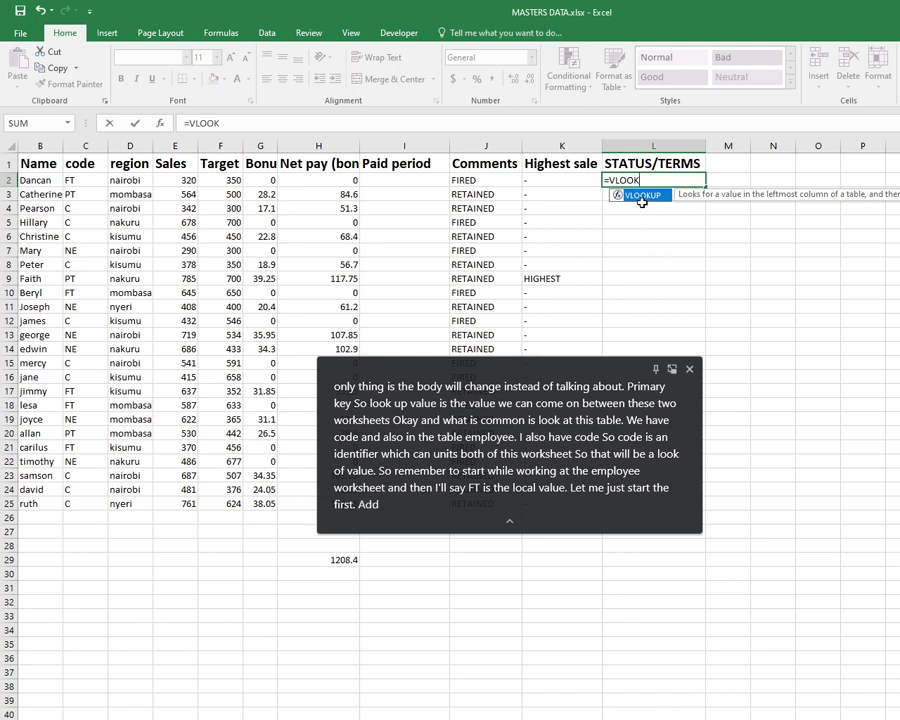
double_click(642, 195)
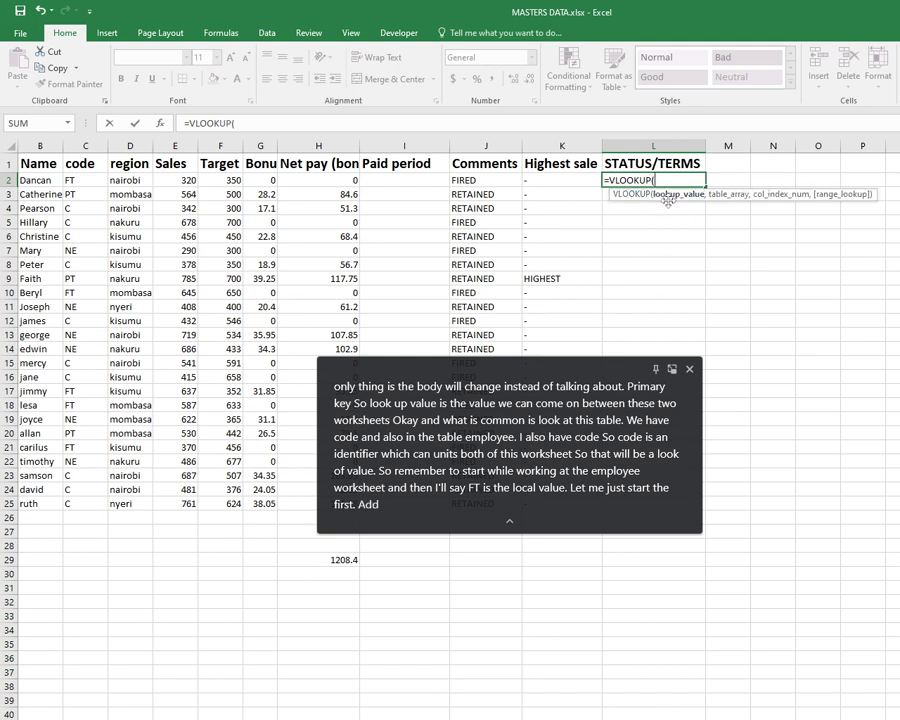
click(88, 182)
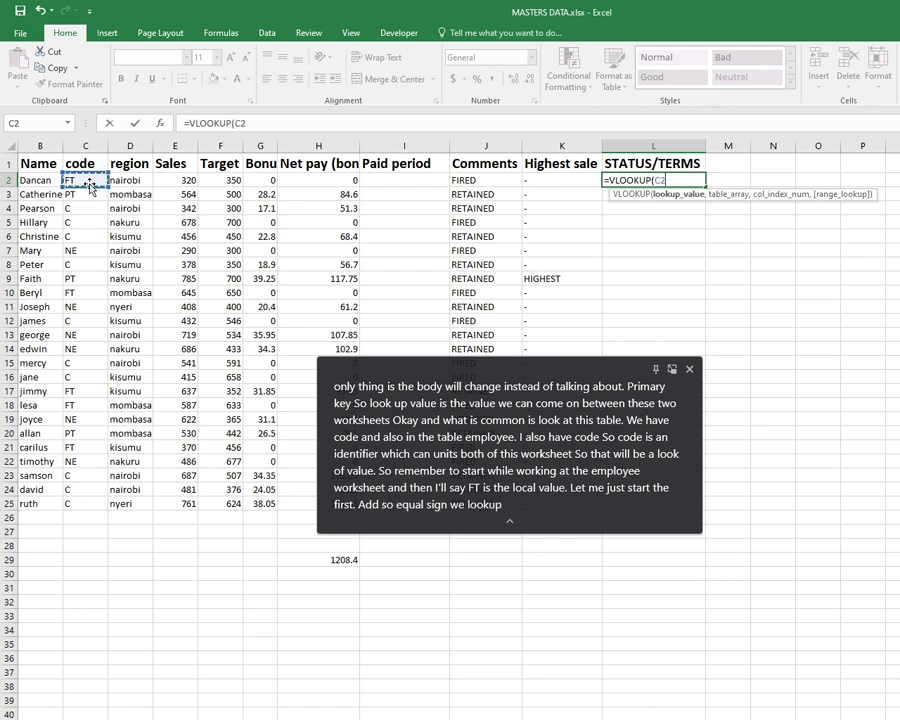
text(,)
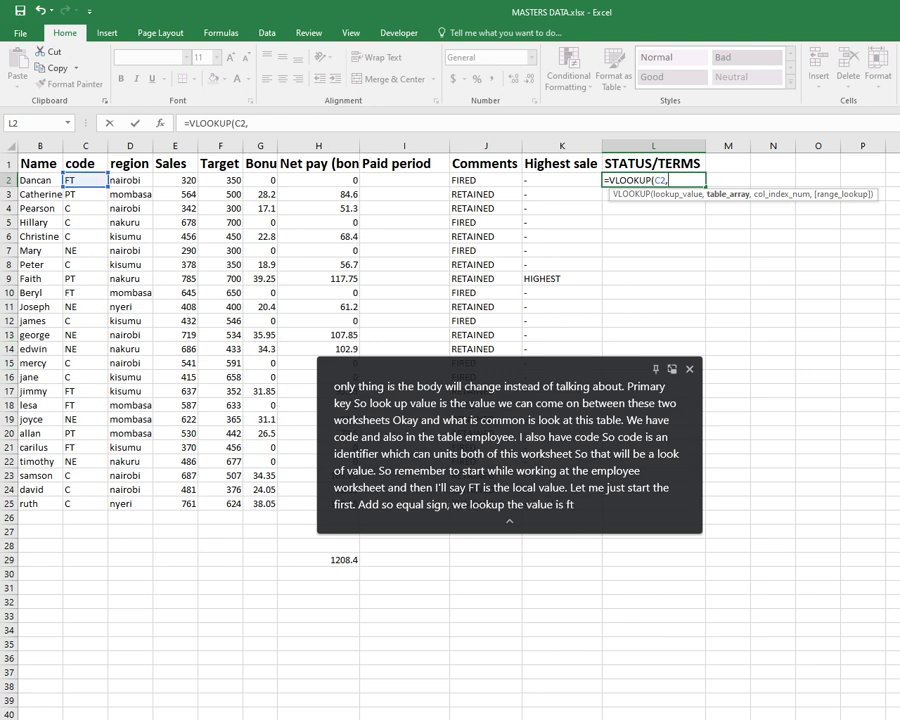
Step: Complete the L2 VLOOKUP with table array REFF!F7:H11, column index 2 and FALSE for an exact match
key(ctrl+Page_Down)
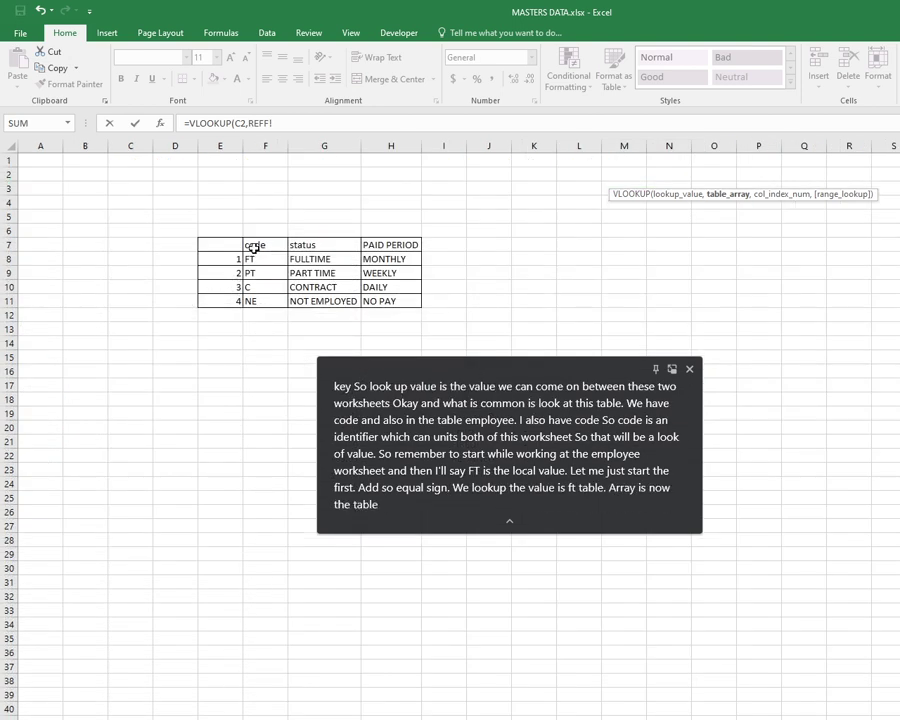
drag(252, 247, 378, 298)
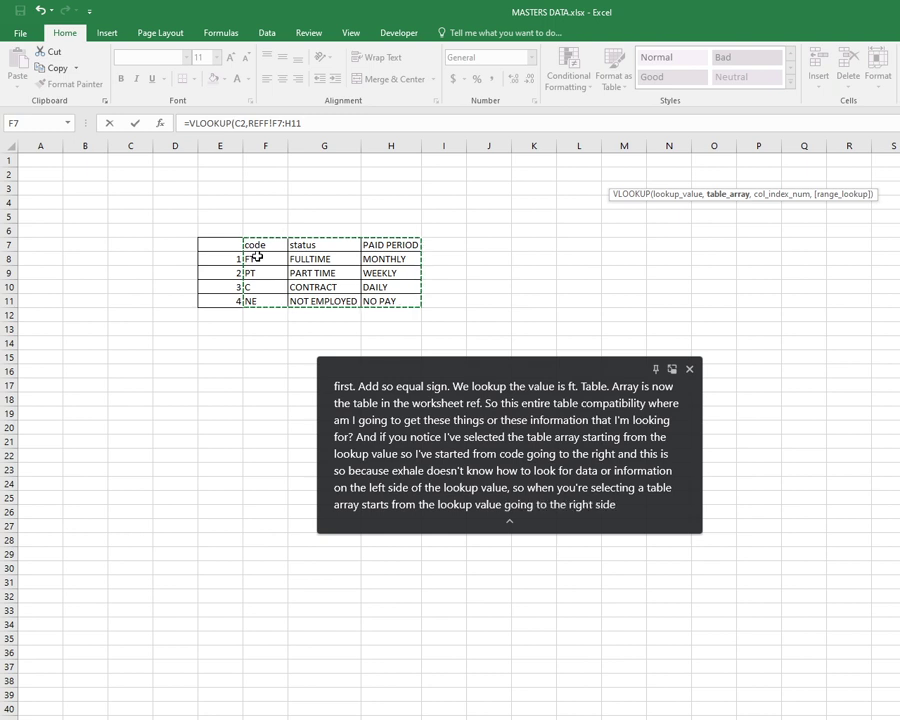
click(305, 125)
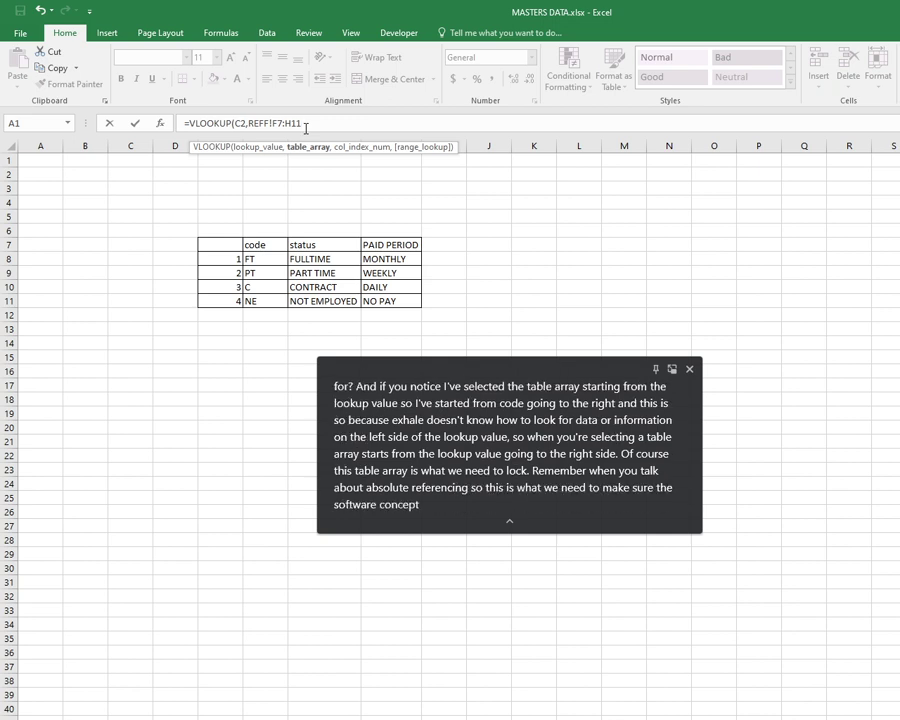
text(,)
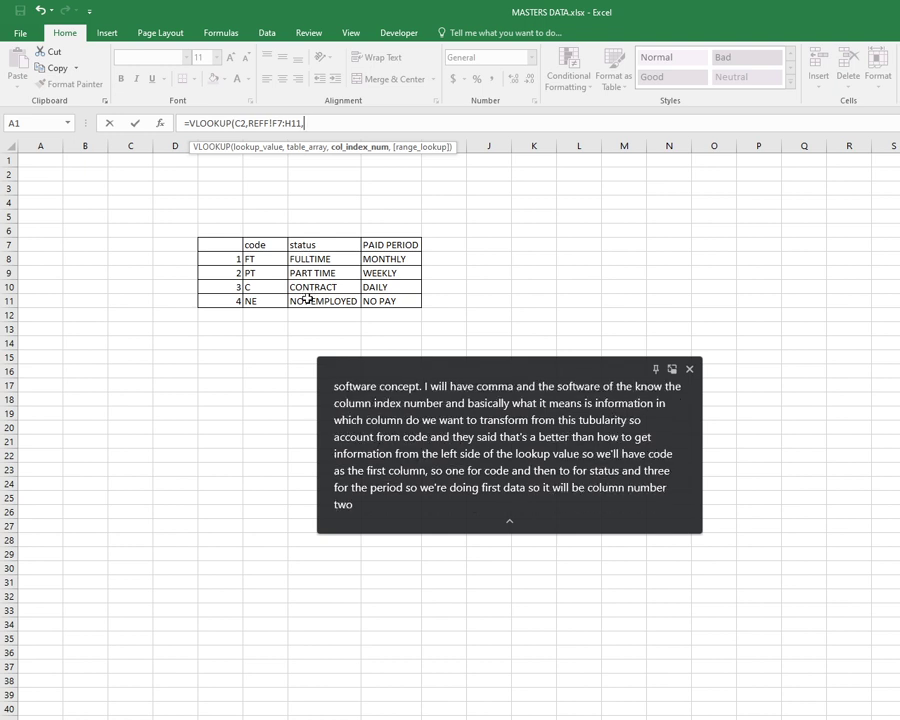
text(2)
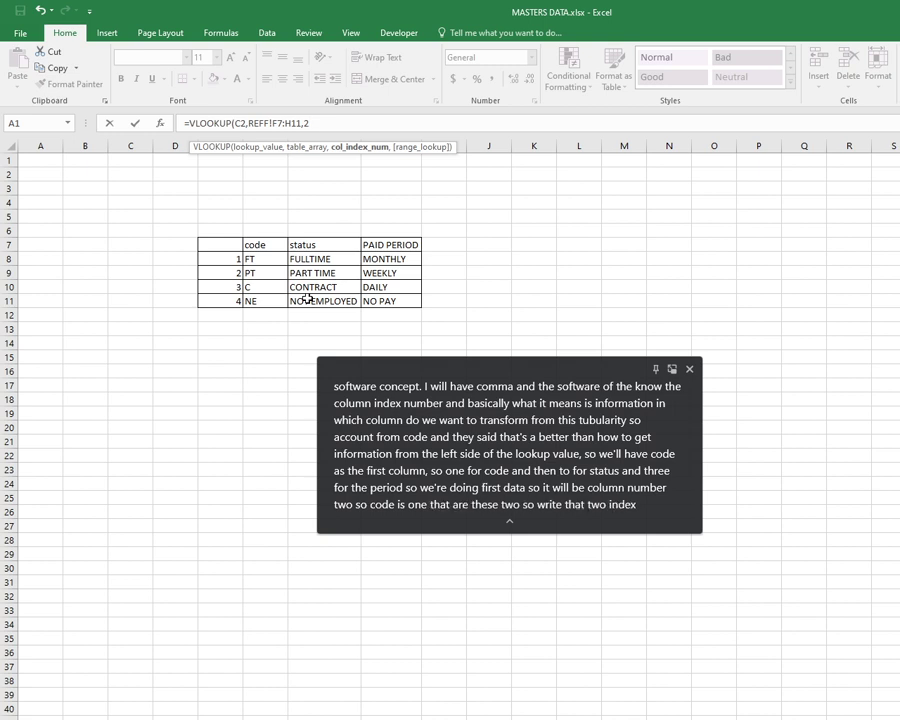
text(,)
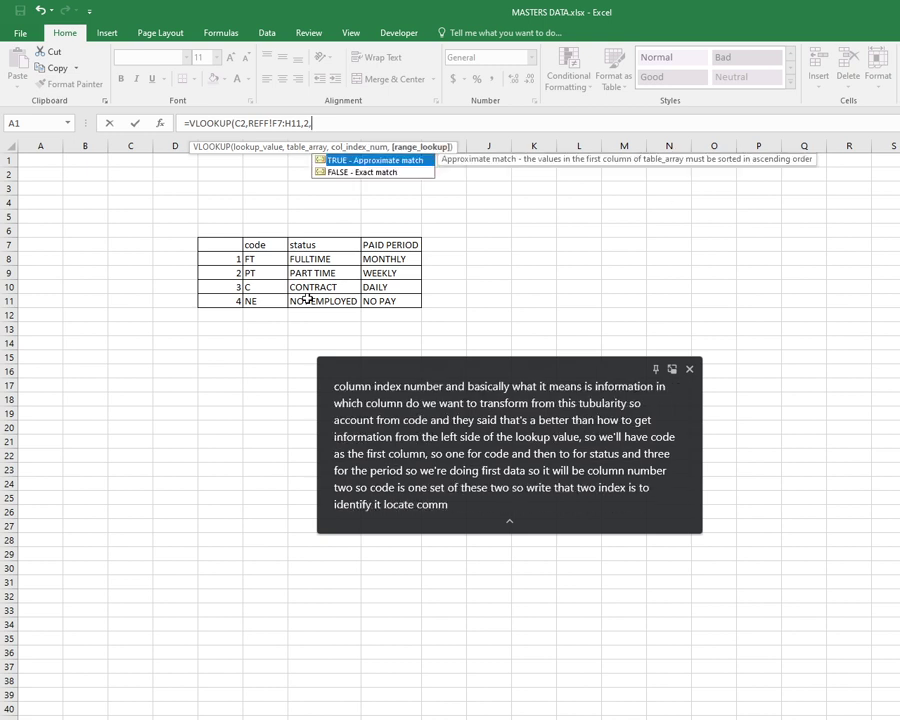
double_click(341, 172)
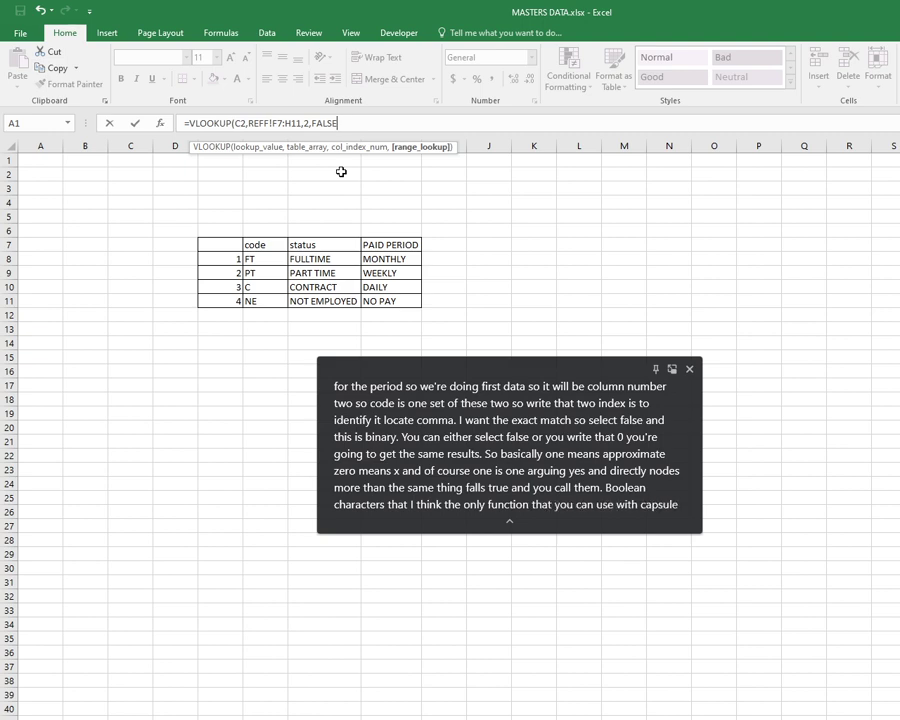
key(Return)
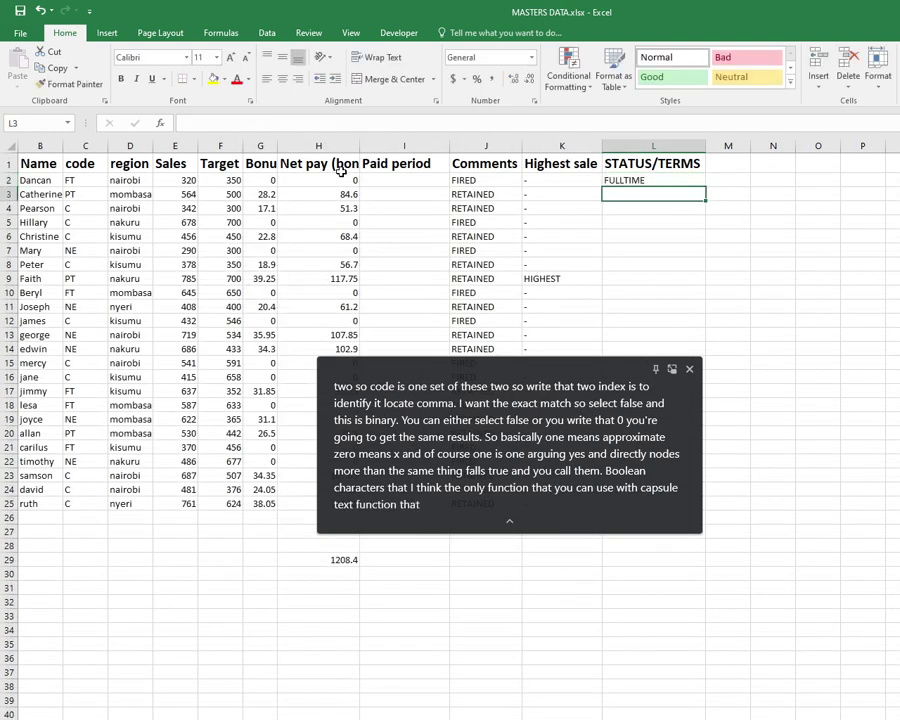
Step: Fill the L2 VLOOKUP formula down the STATUS/TERMS column to L26
click(660, 182)
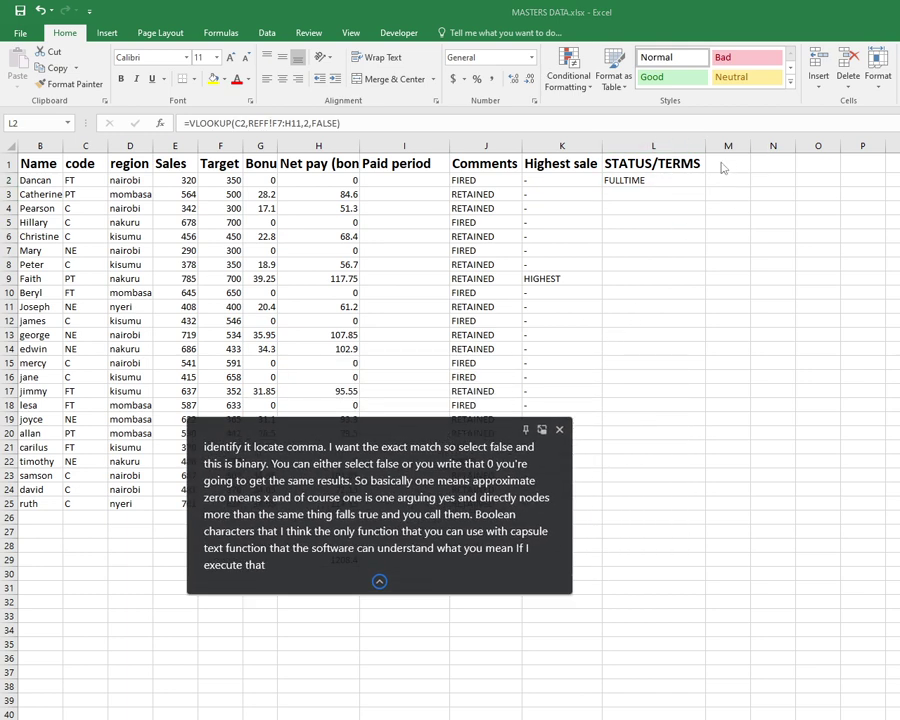
click(678, 183)
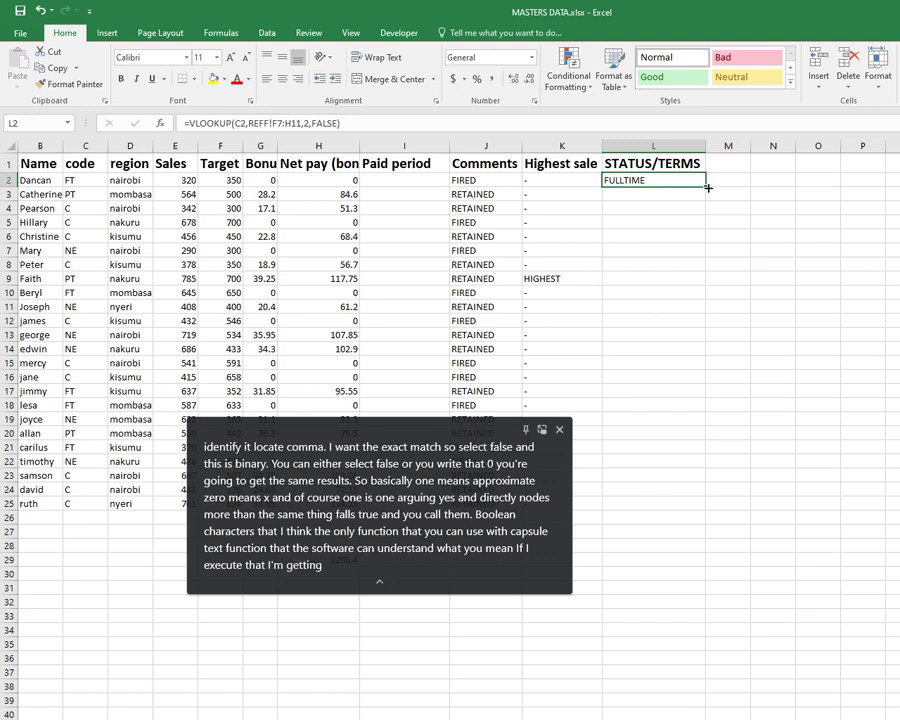
drag(707, 187, 699, 529)
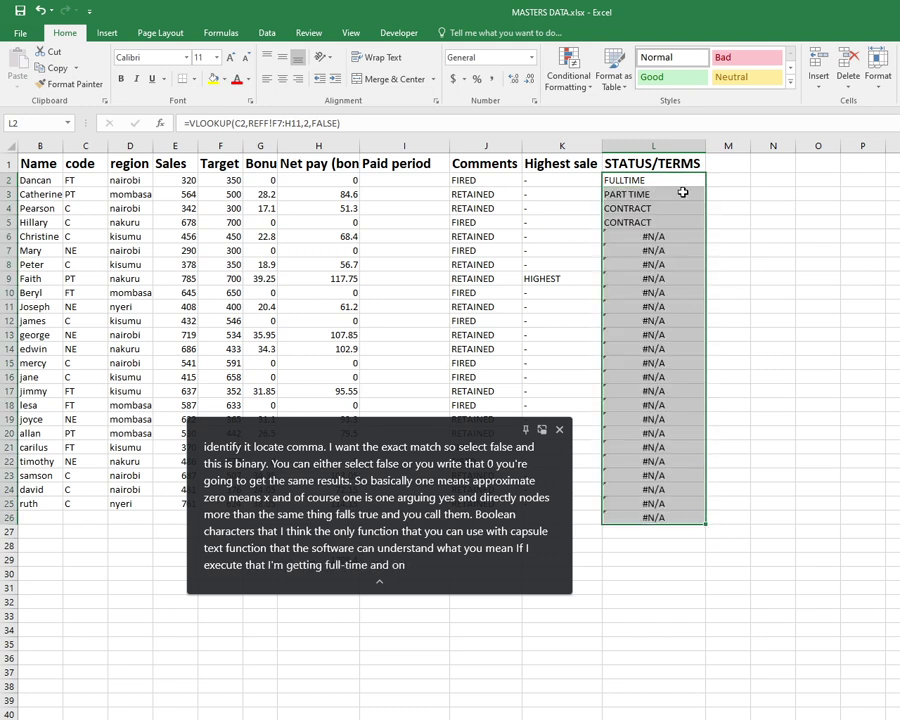
click(626, 182)
double_click(707, 188)
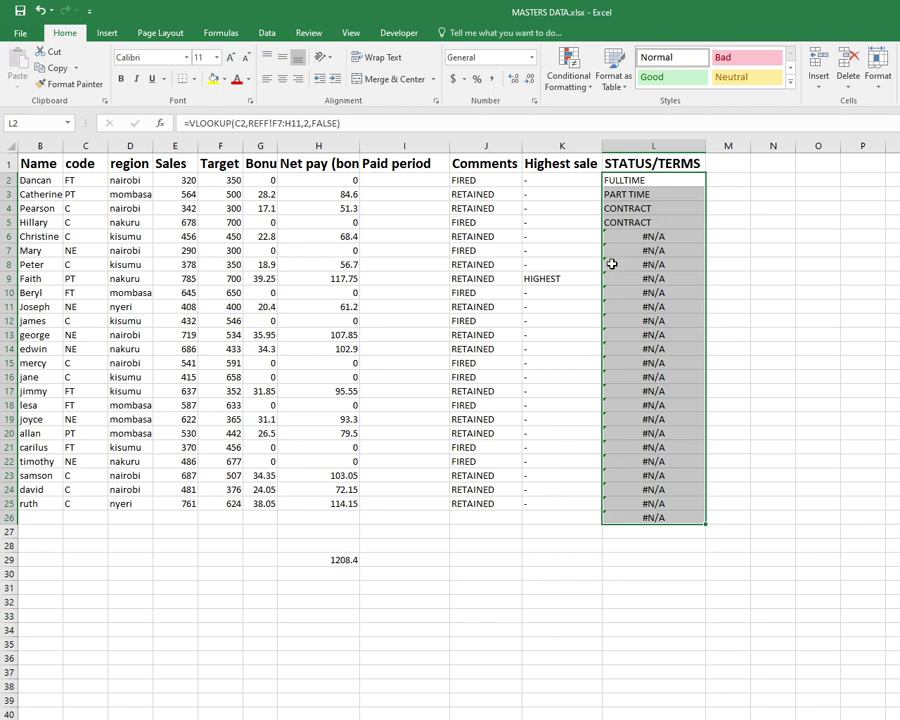
click(636, 181)
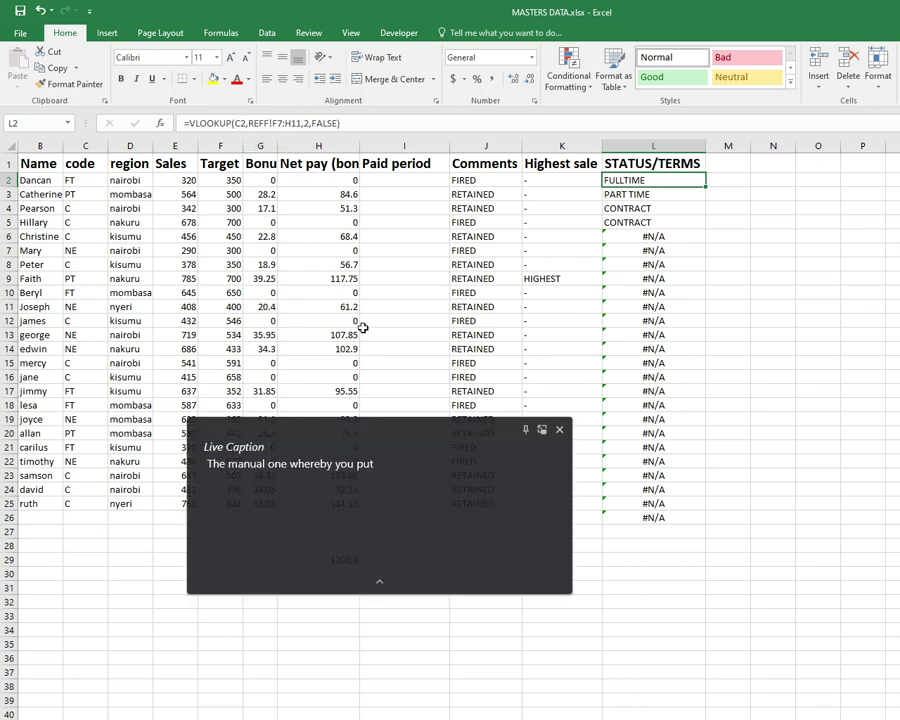
Step: Make the L2 VLOOKUP's table array absolute as REFF!$F$7:$H$11 and refill the formula down the STATUS/TERMS column
click(296, 123)
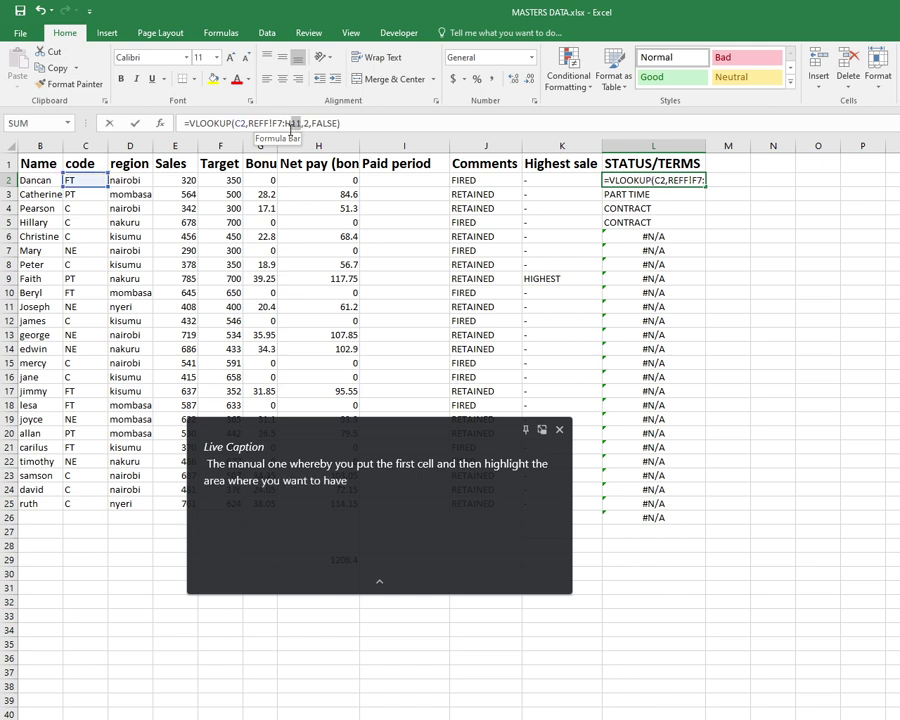
drag(290, 123, 275, 125)
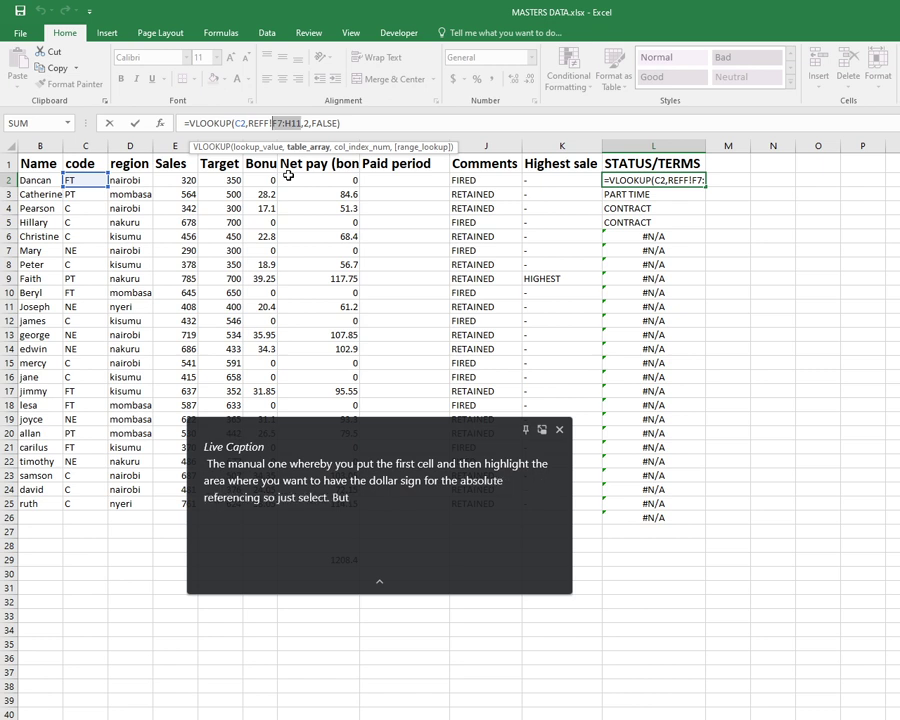
key(F4)
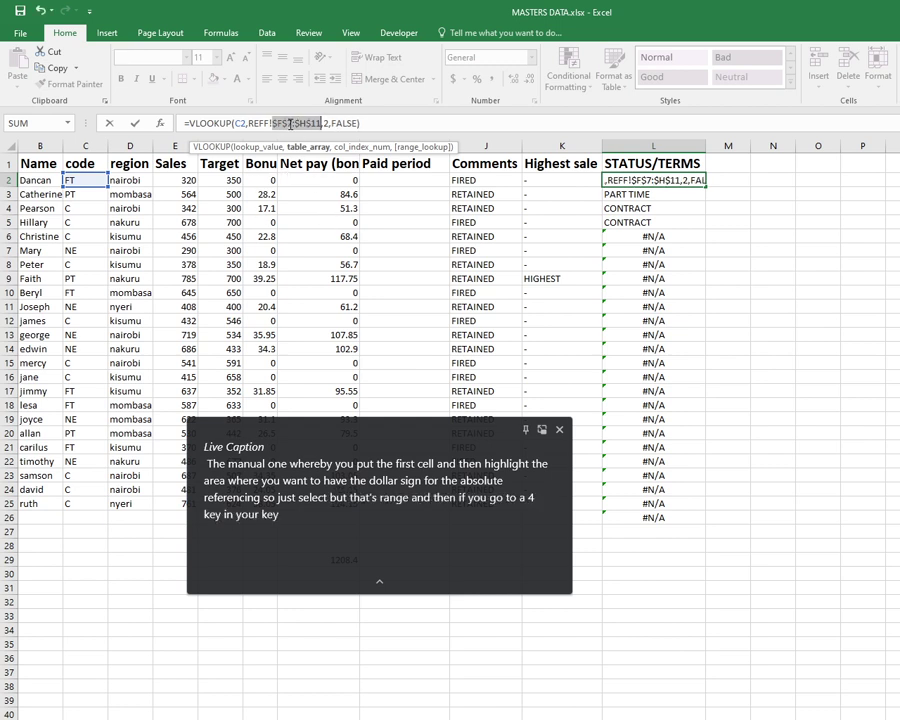
click(331, 123)
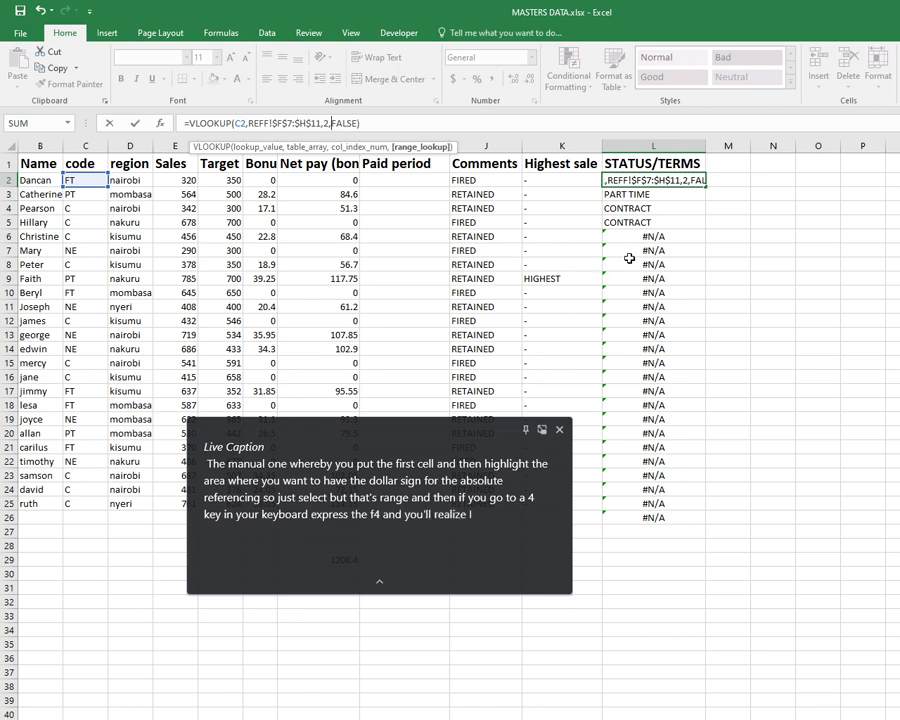
key(Return)
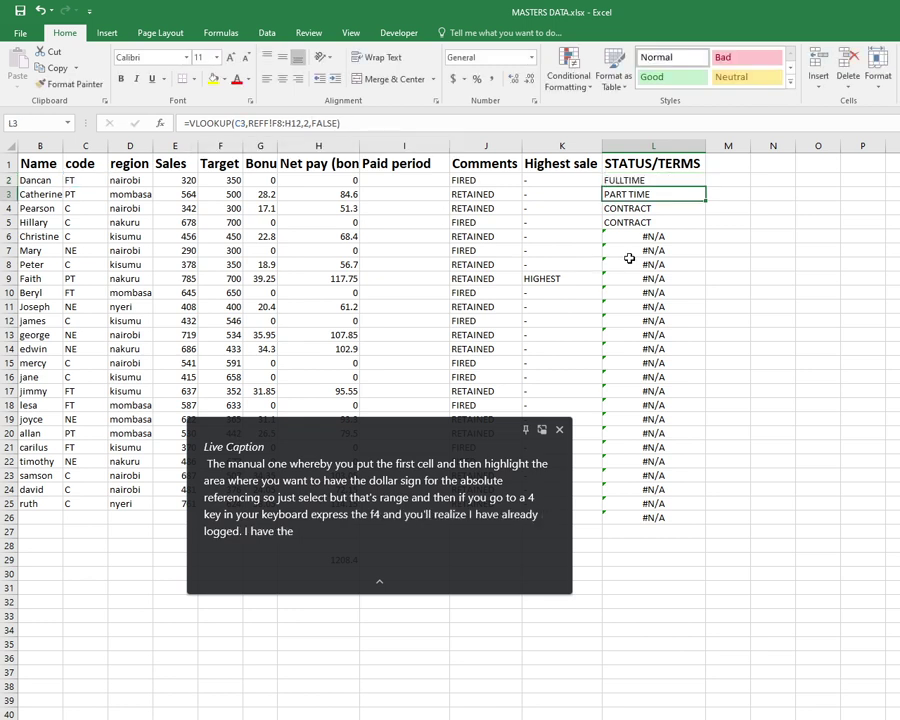
click(664, 180)
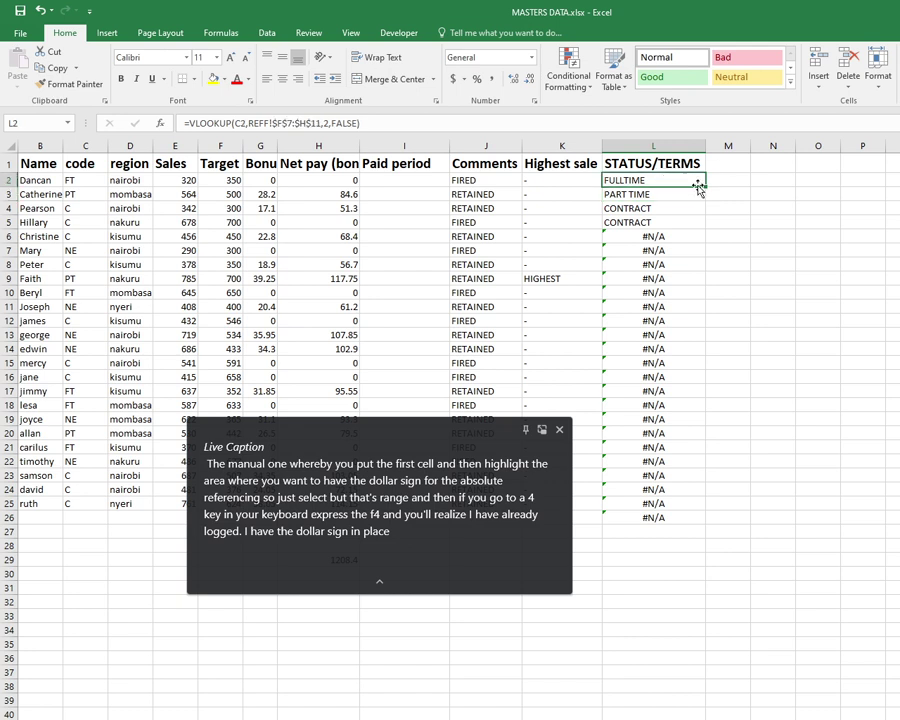
double_click(705, 187)
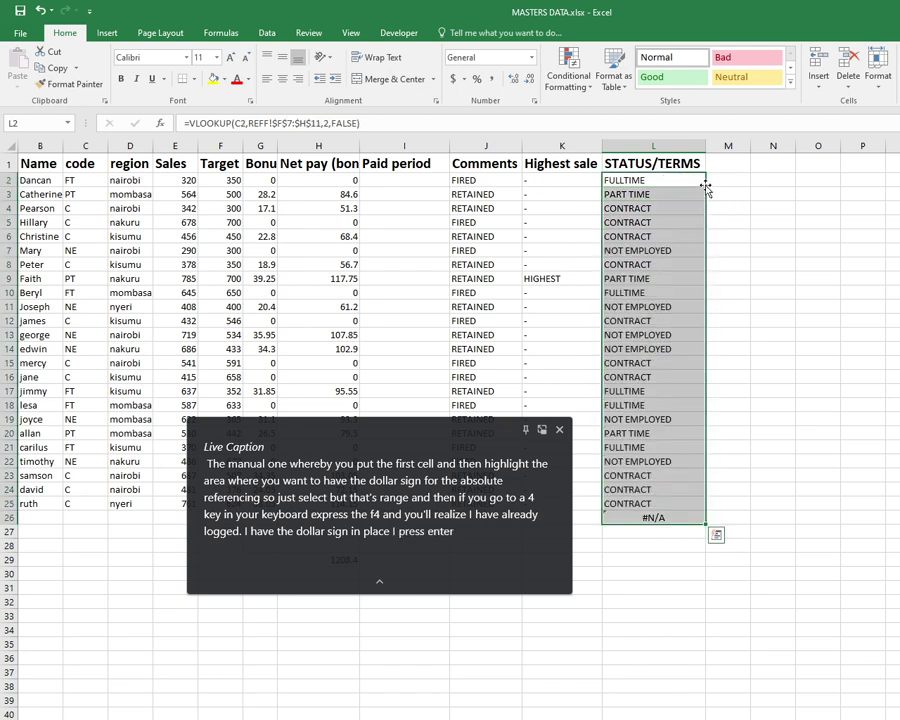
Step: Delete row 26, which holds only the surplus STATUS/TERMS formula below the last employee
click(650, 518)
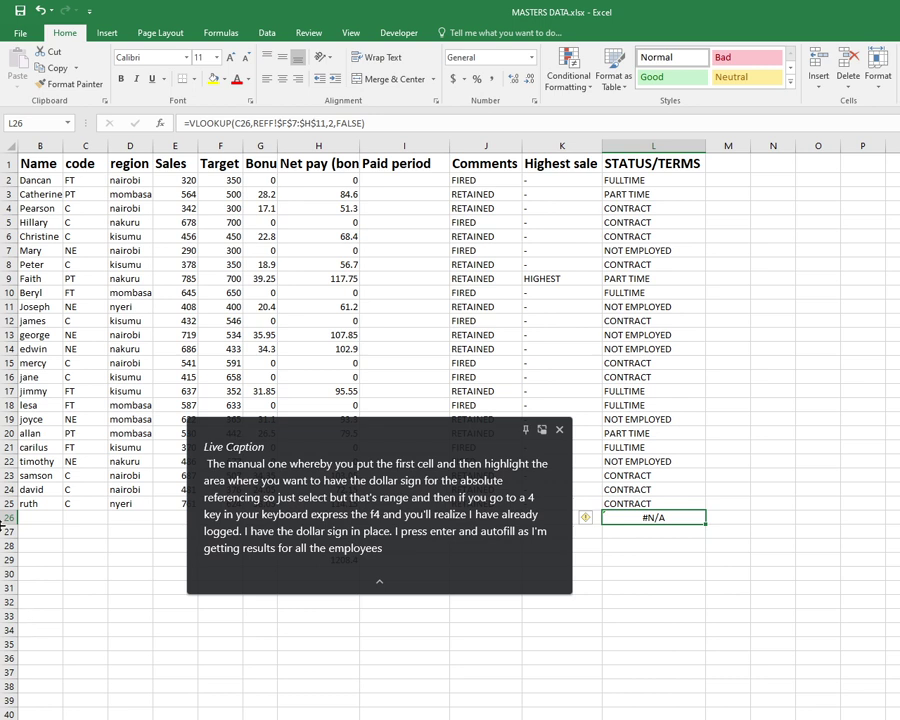
click(6, 518)
right_click(6, 518)
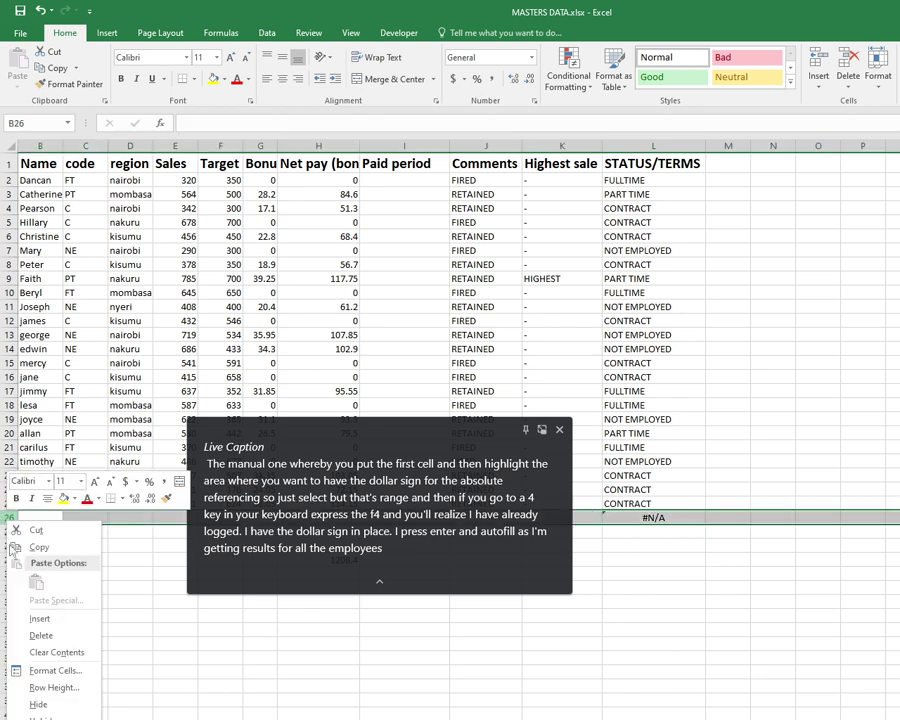
click(40, 636)
click(826, 294)
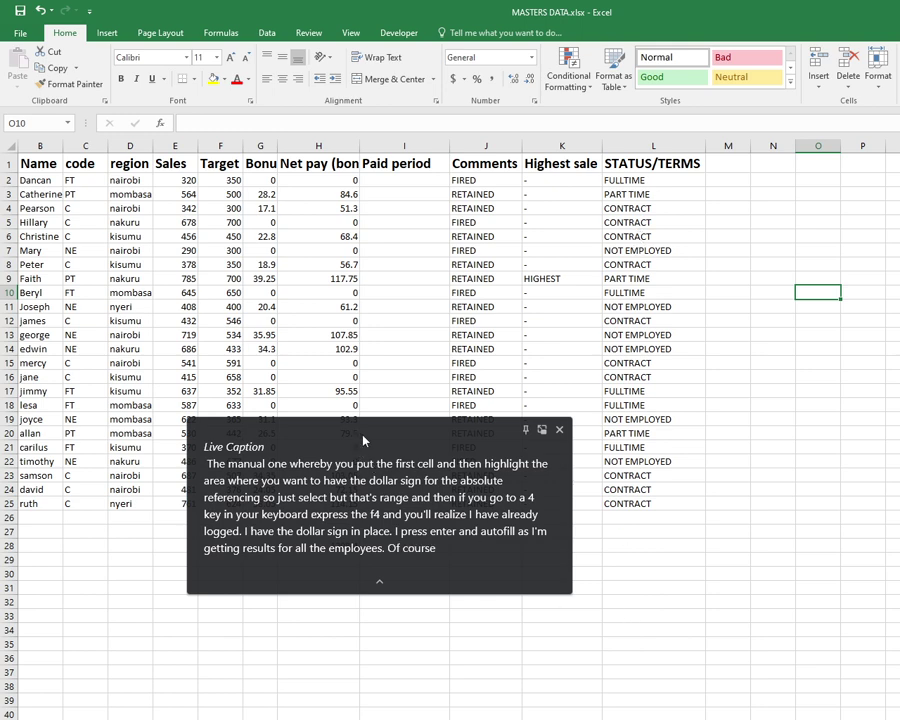
drag(366, 440, 865, 347)
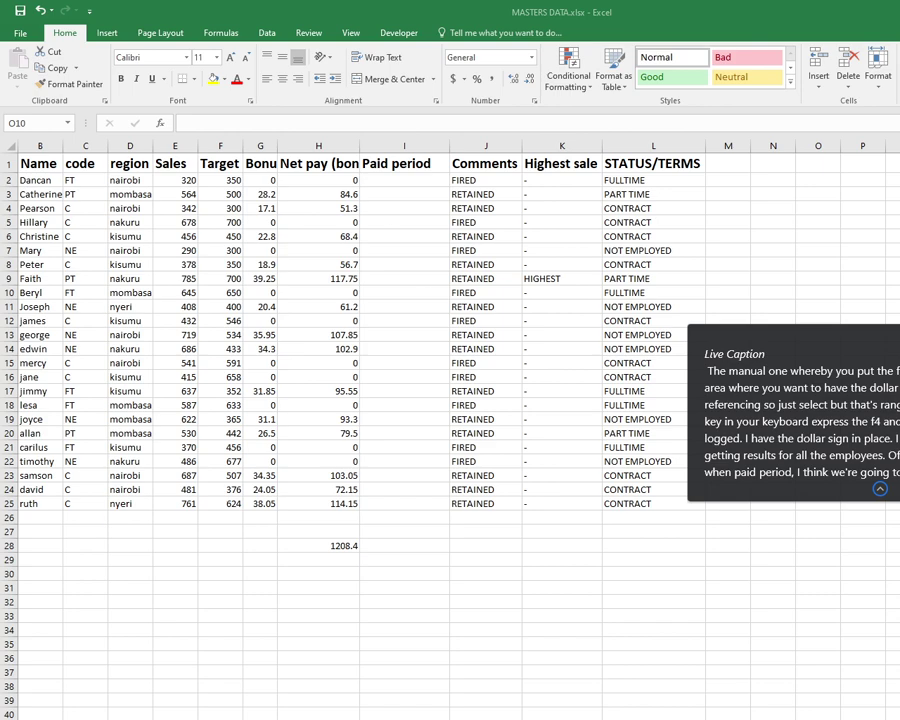
key(alt+Tab)
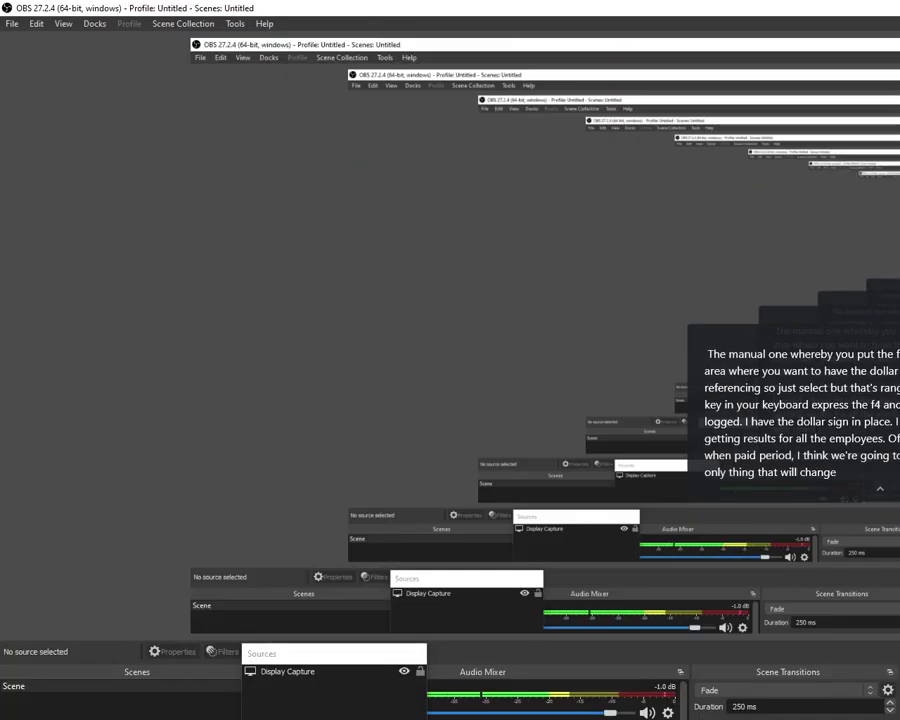
key(alt+Tab)
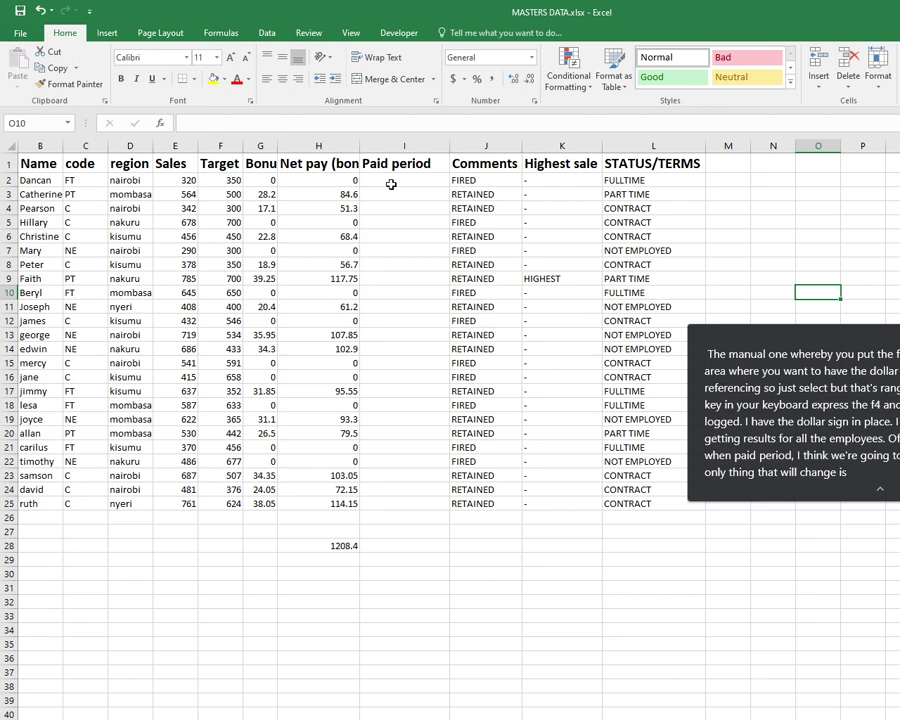
Step: In I2 under Paid period, start a VLOOKUP with C2 as lookup value and REFF!F7:H11 as table array
key(ctrl+Page_Down)
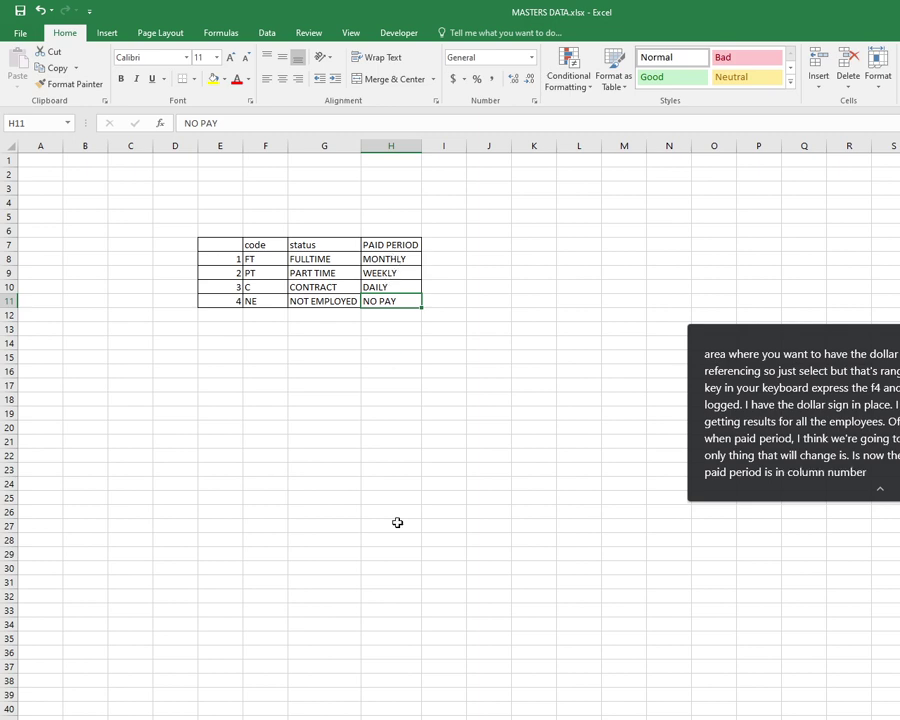
key(ctrl+Page_Up)
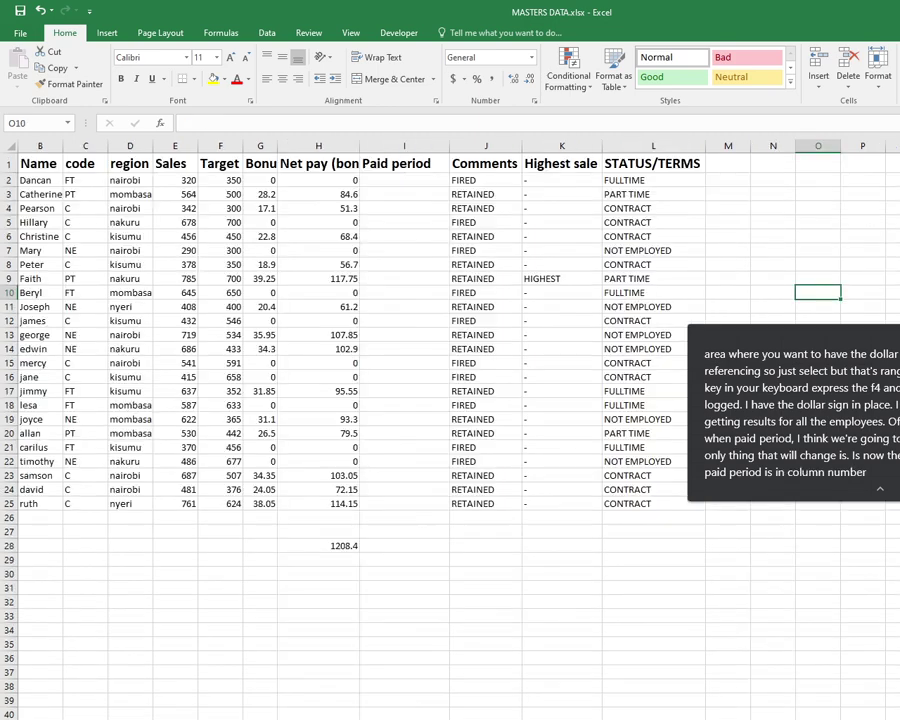
click(387, 181)
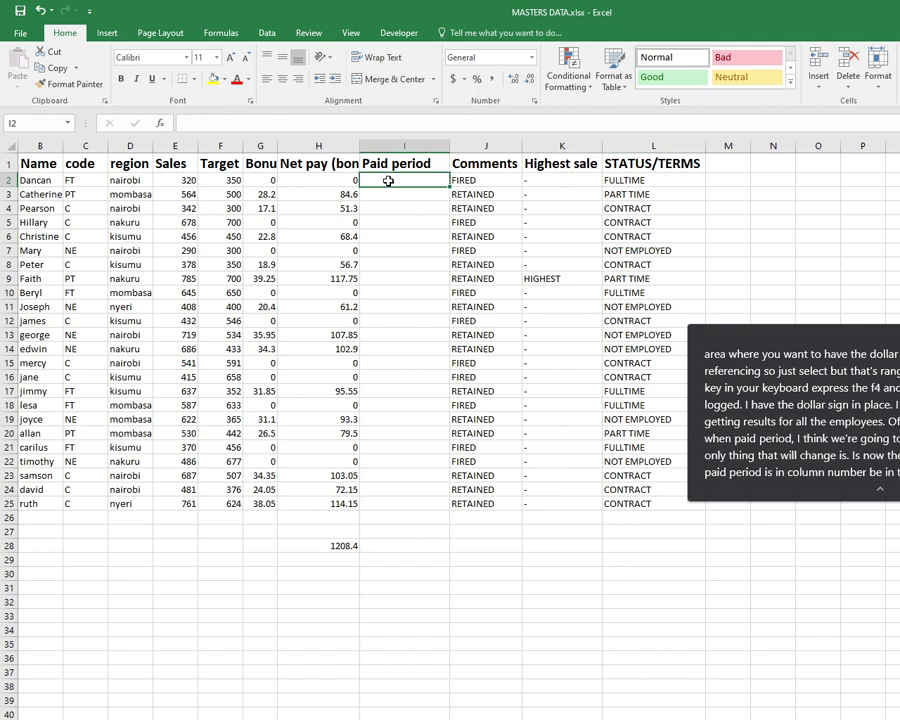
text(=VLO)
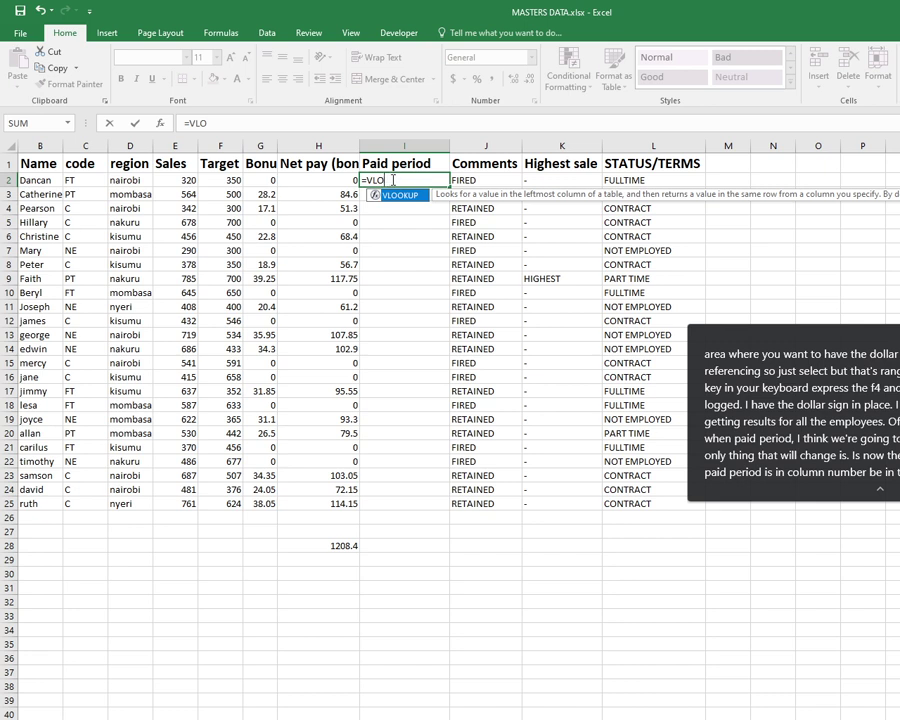
double_click(399, 195)
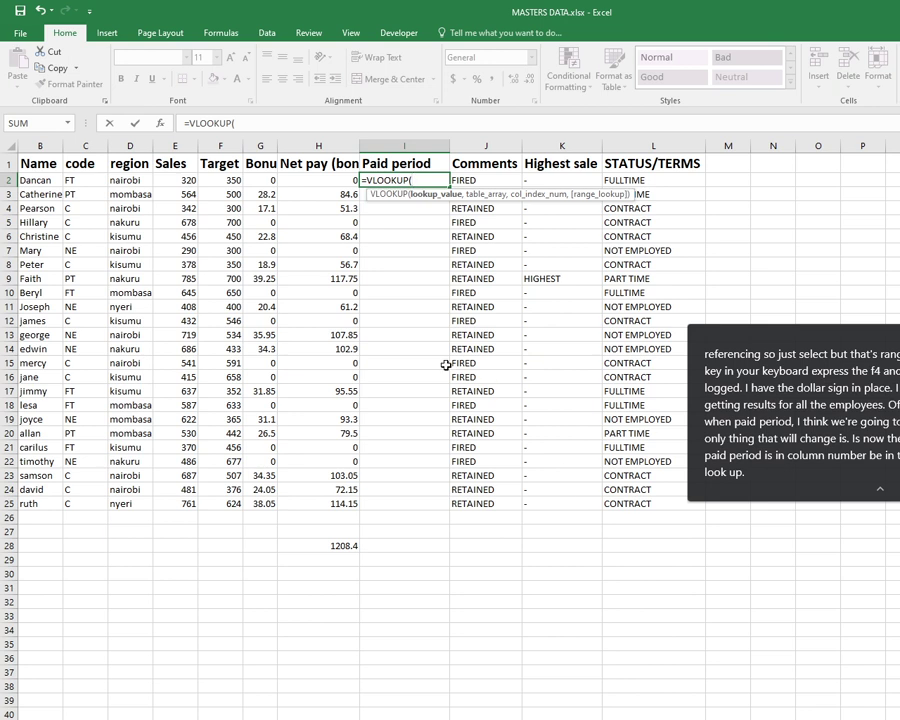
click(75, 180)
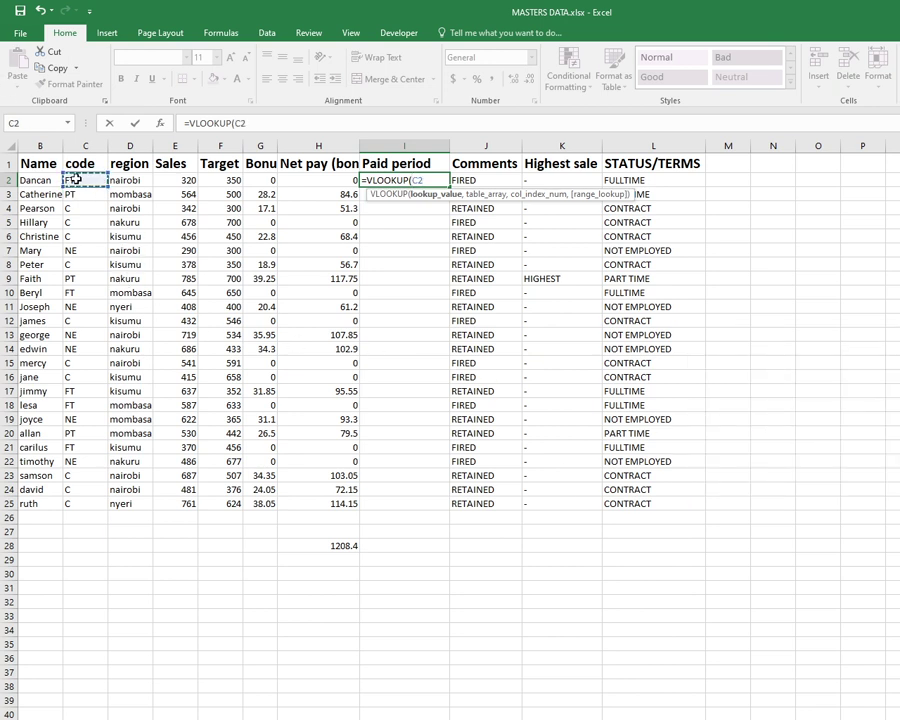
text(,)
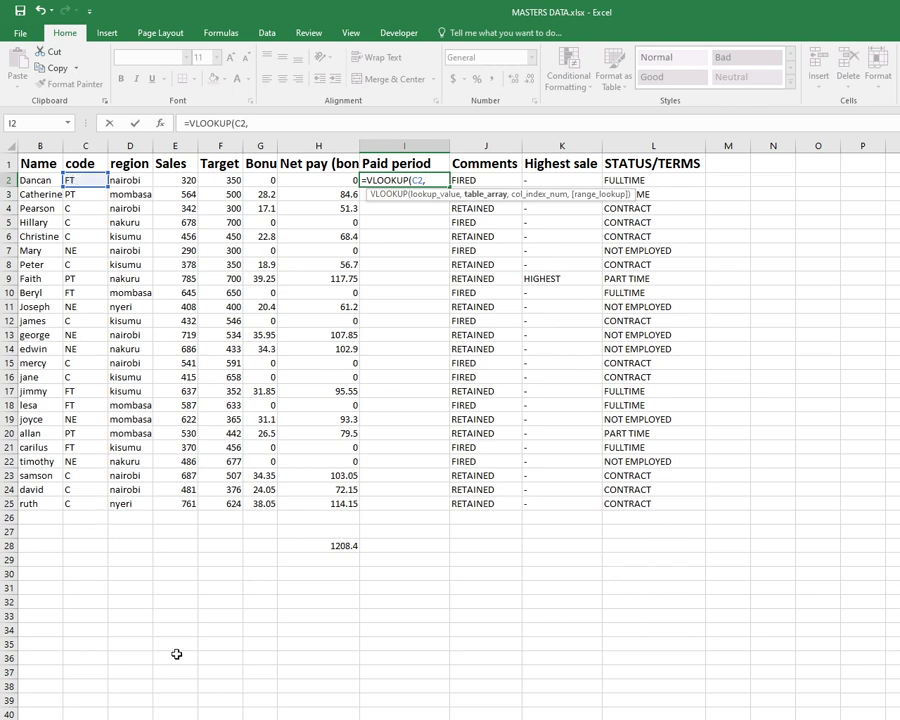
key(ctrl+Page_Down)
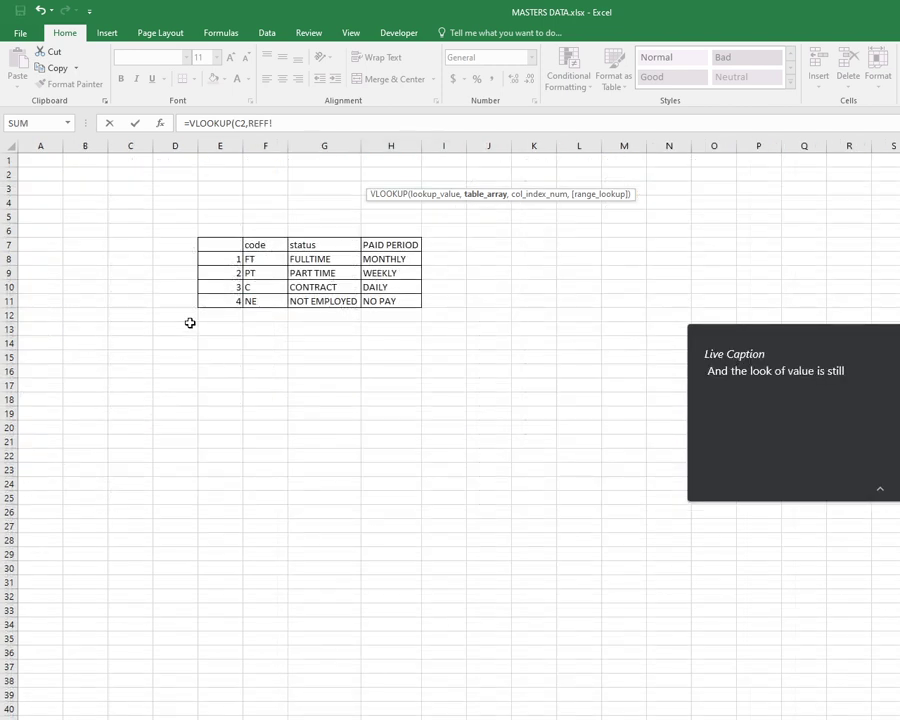
drag(258, 244, 378, 302)
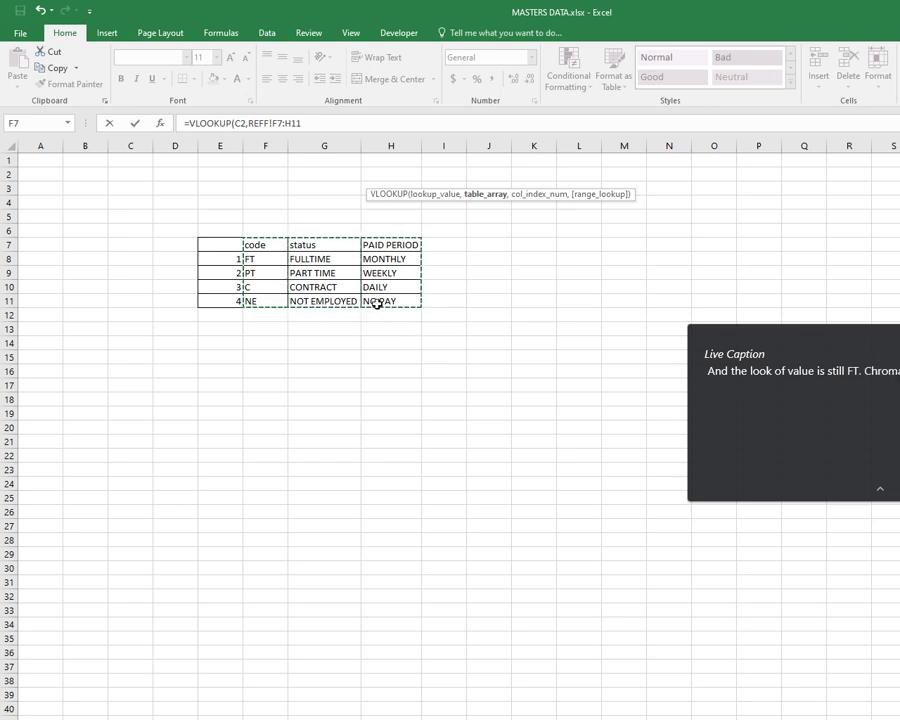
Step: In the function arguments of the I2 VLOOKUP, set the column index number to 3 and the range lookup to 0
click(160, 125)
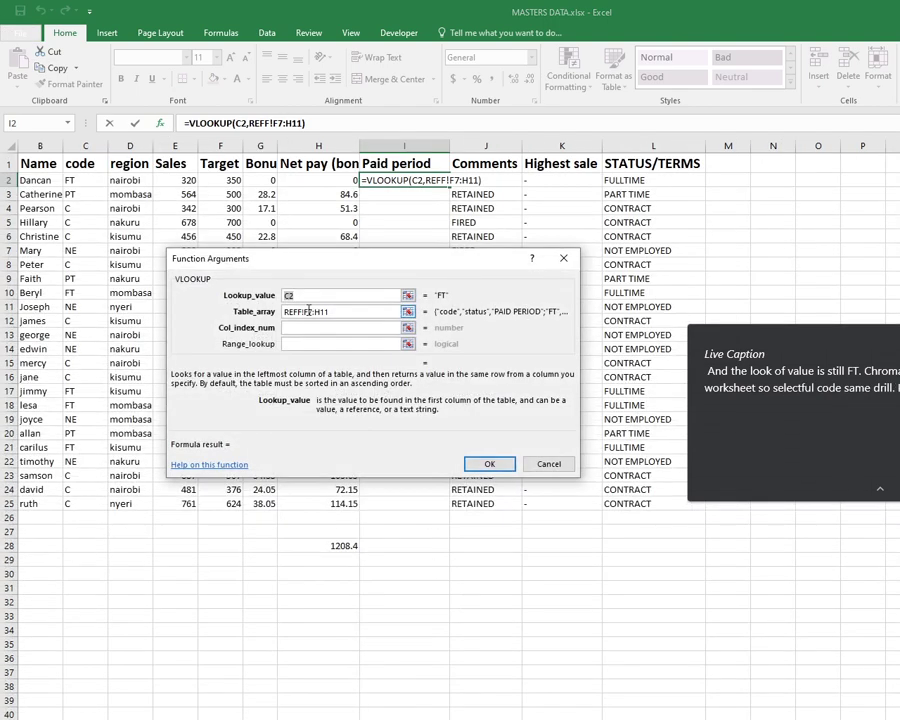
drag(332, 265, 349, 488)
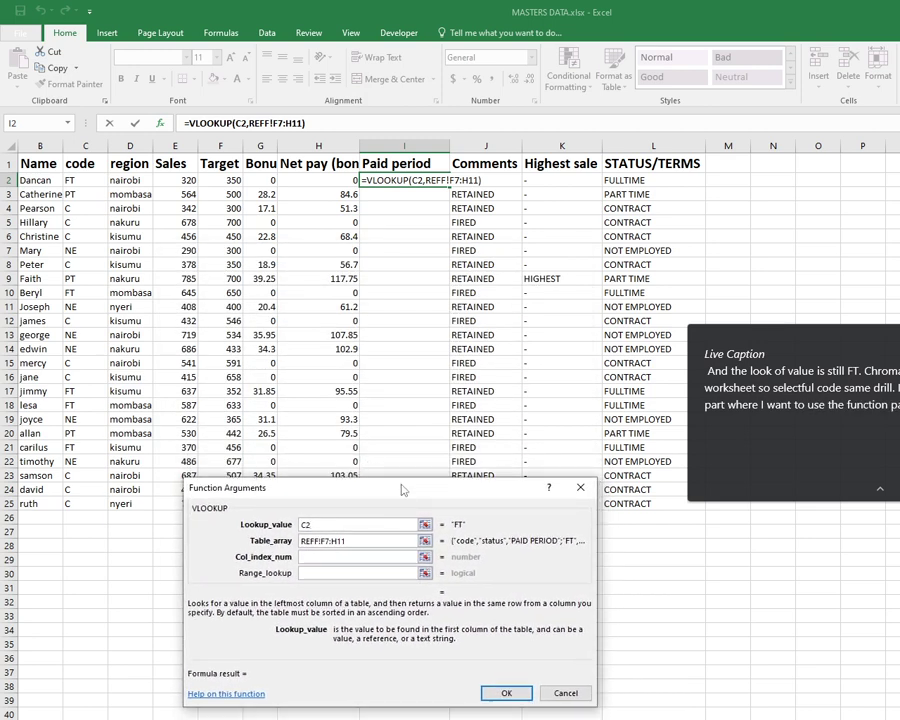
drag(402, 489, 466, 325)
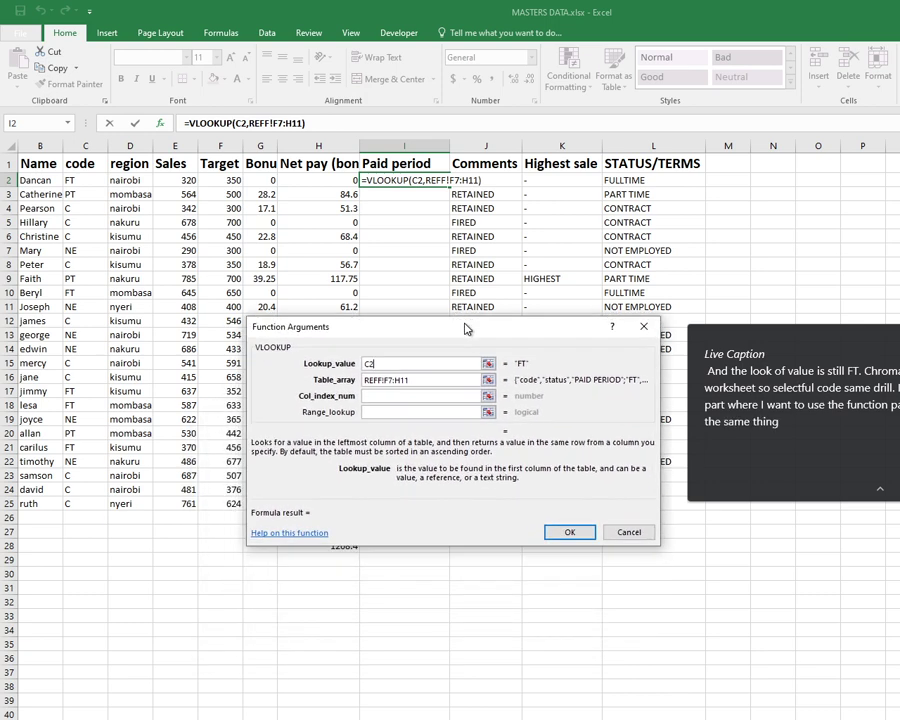
click(376, 397)
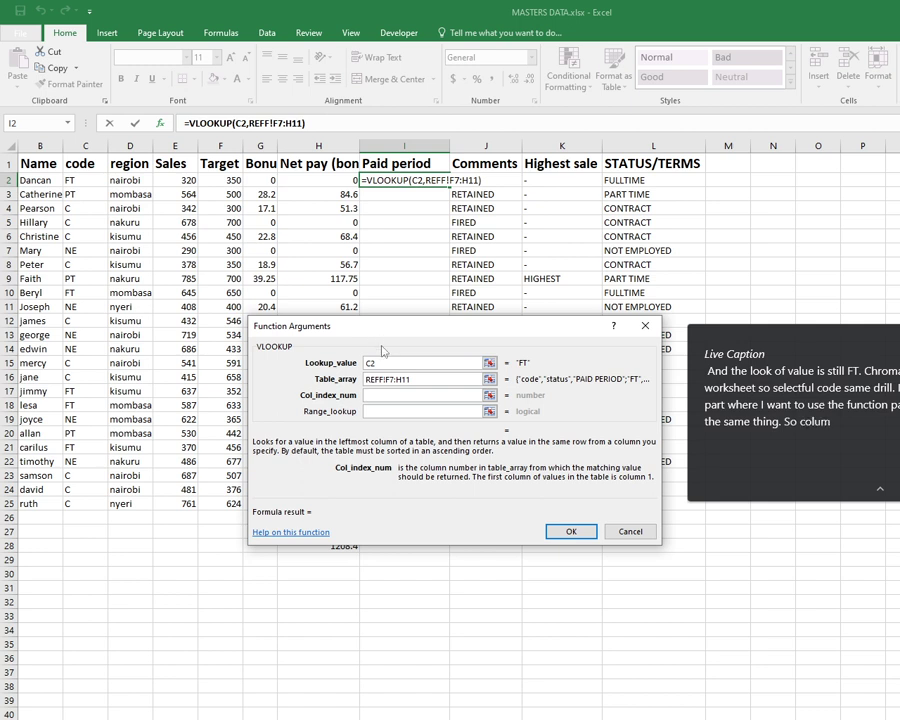
text(3)
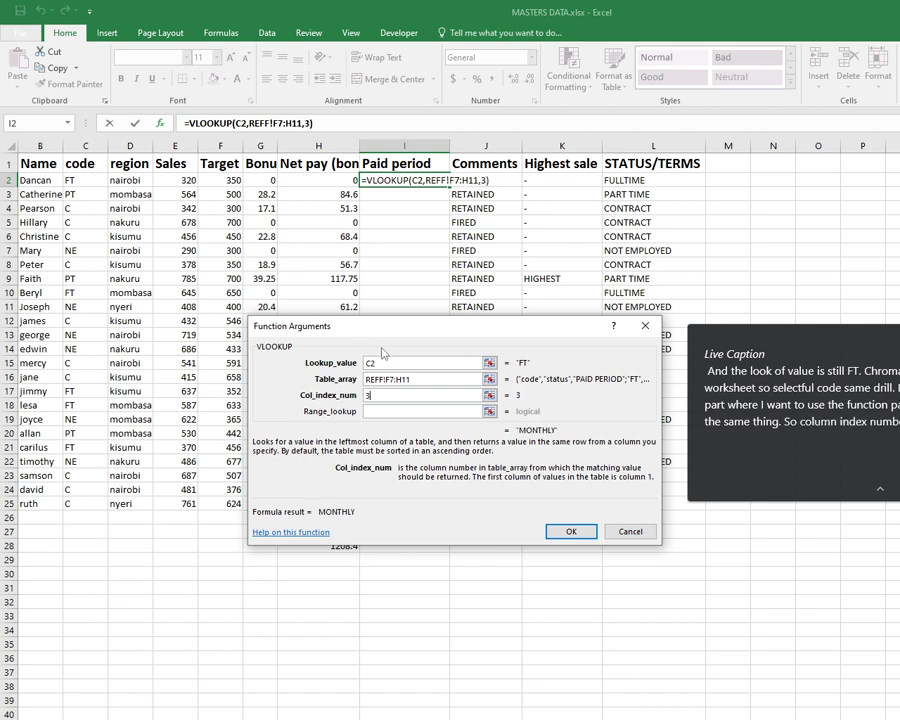
click(382, 411)
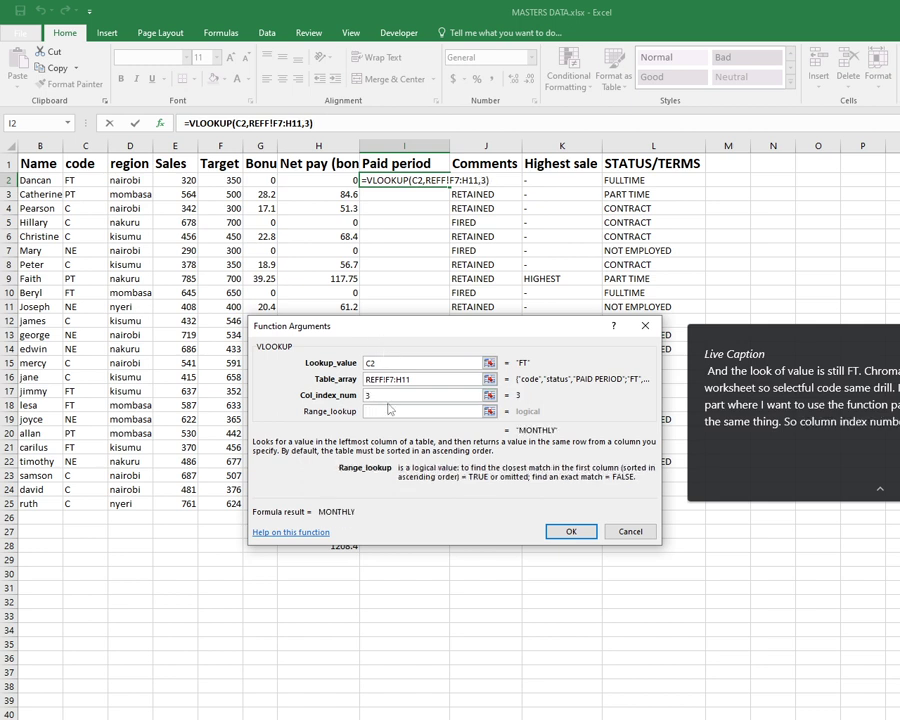
text(0)
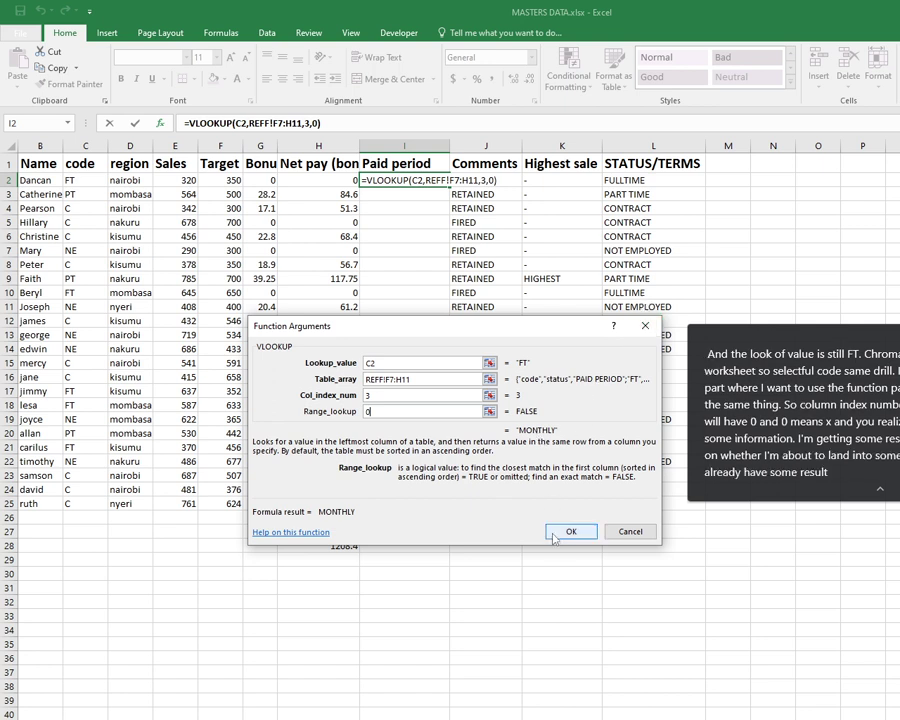
Step: Make the I2 table array absolute as REFF!$F$7:$H$11, accept the formula and fill it down the Paid period column to I25
click(420, 381)
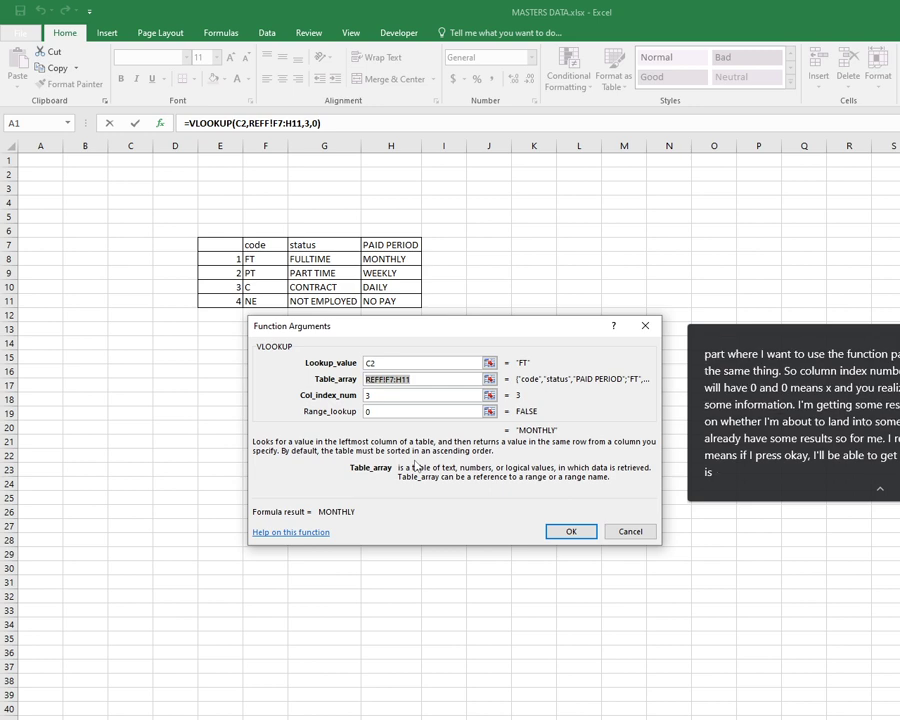
key(F4)
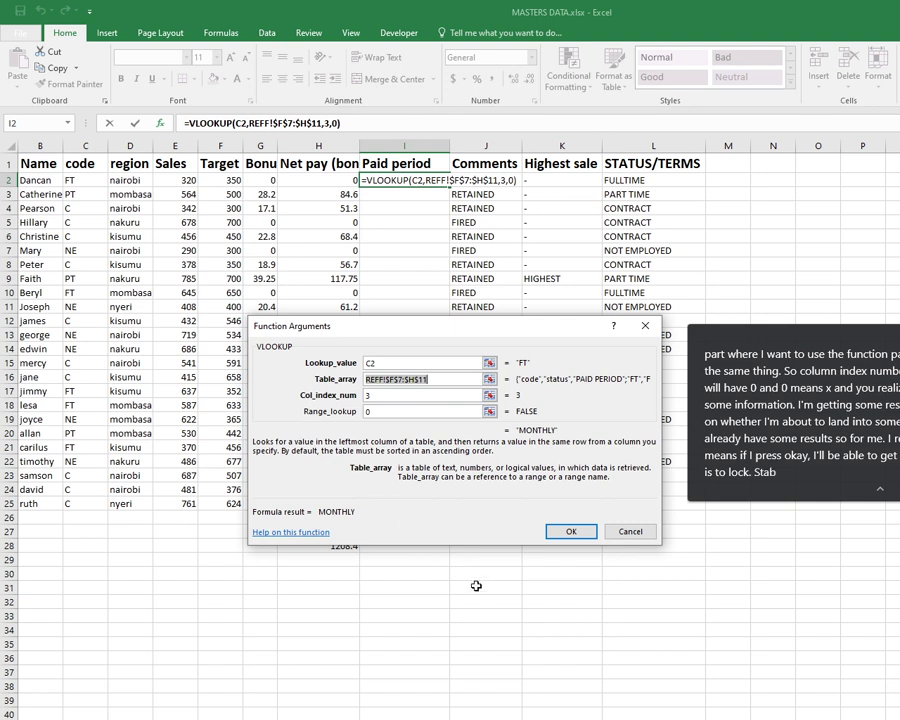
click(583, 538)
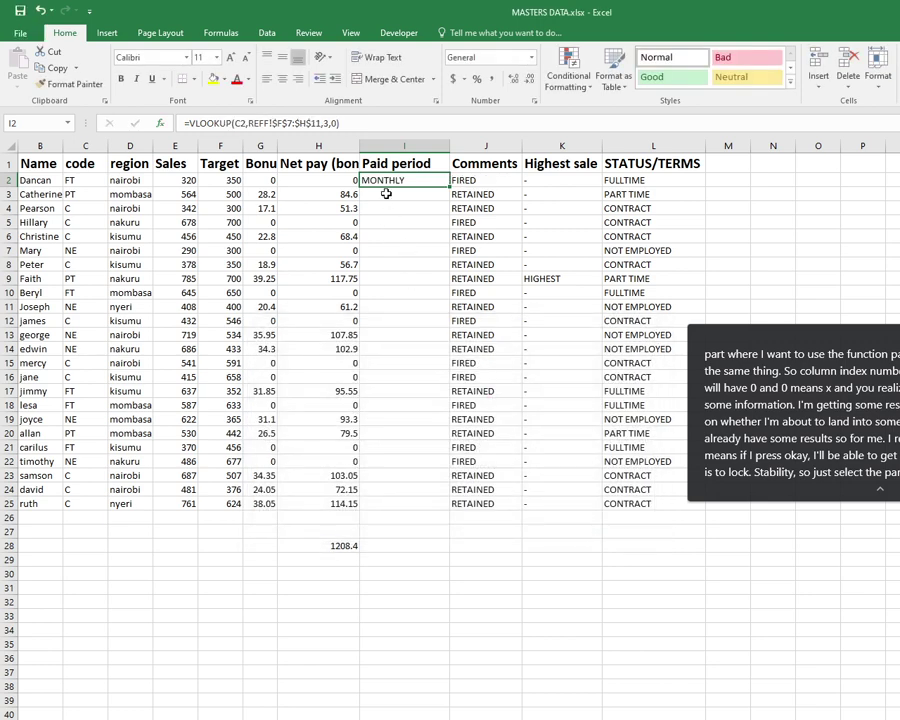
double_click(451, 187)
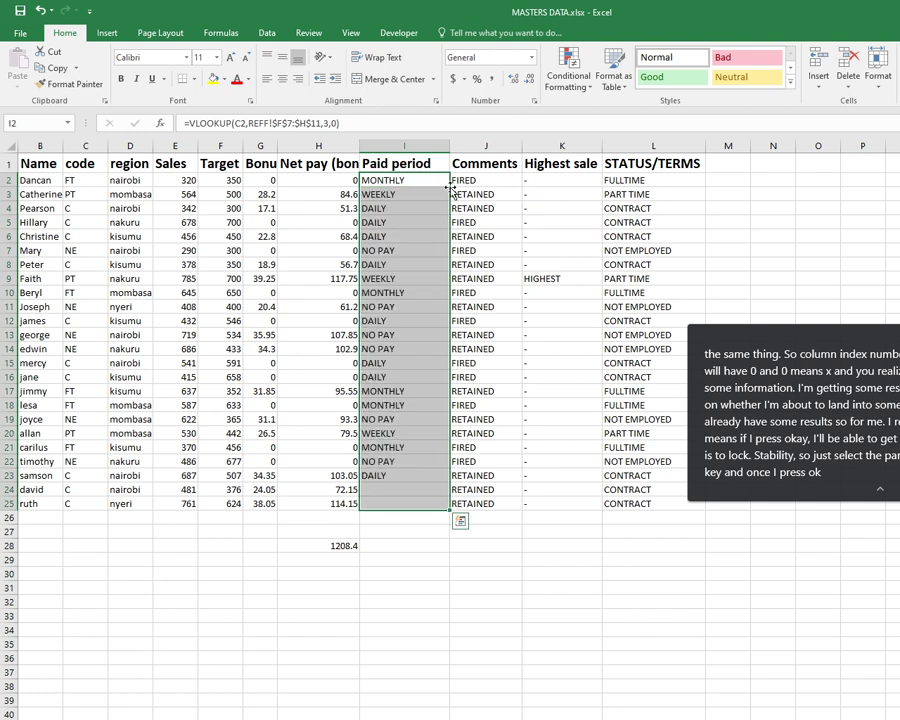
click(435, 656)
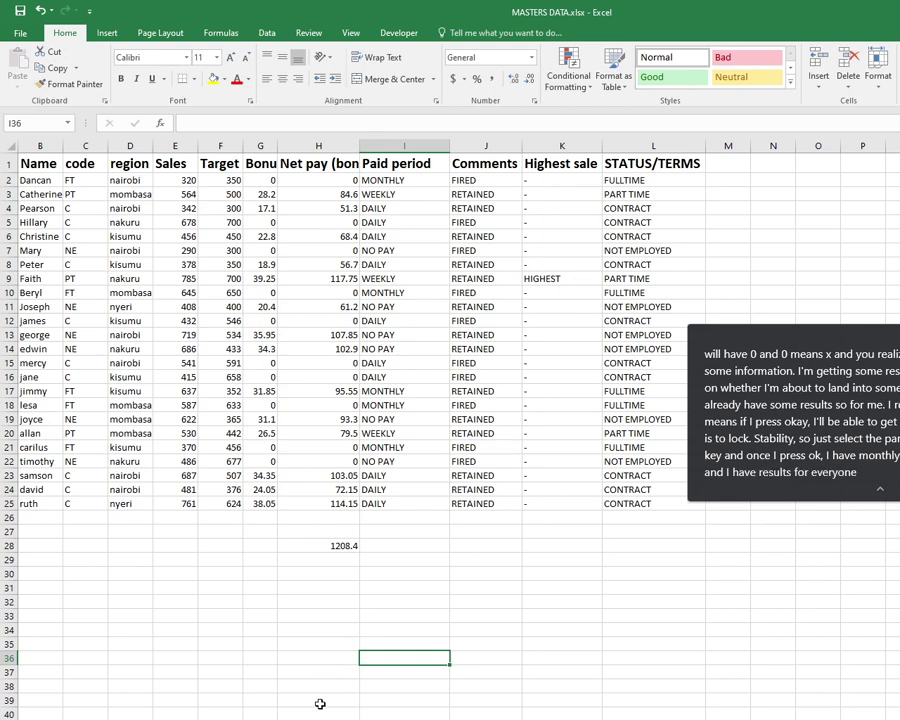
Step: On the REFF sheet, copy the code, status and PAID PERIOD table in F7:H11
key(ctrl+Page_Down)
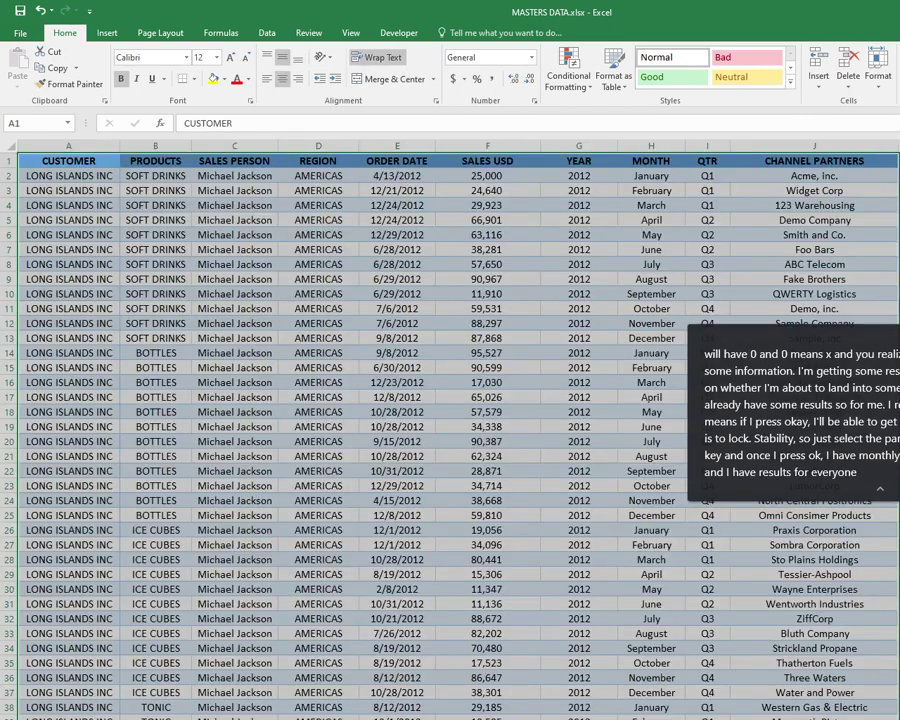
key(ctrl+Page_Down)
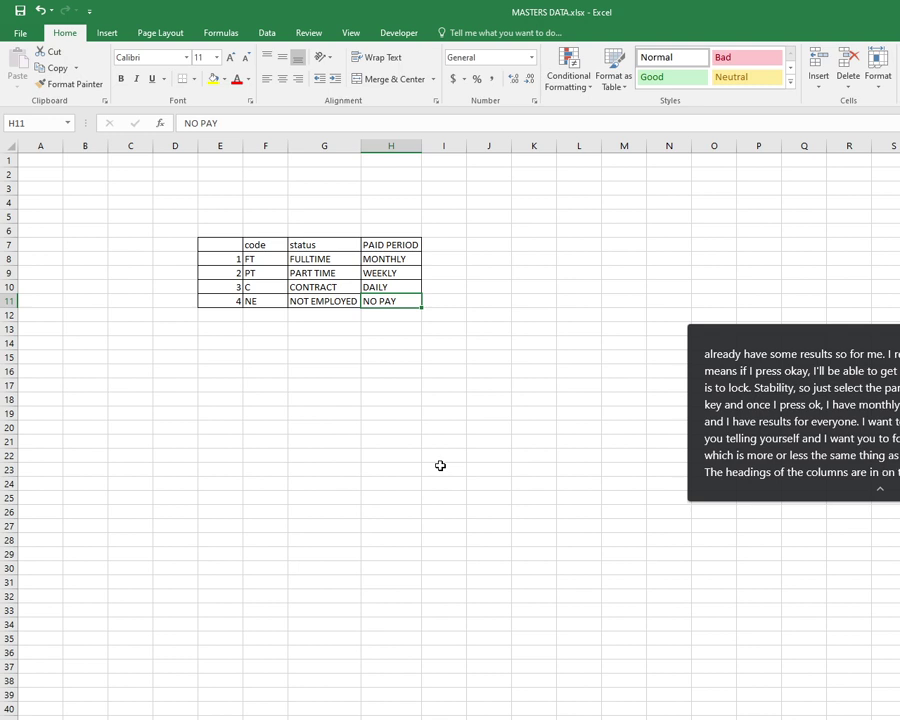
click(277, 244)
drag(277, 244, 371, 308)
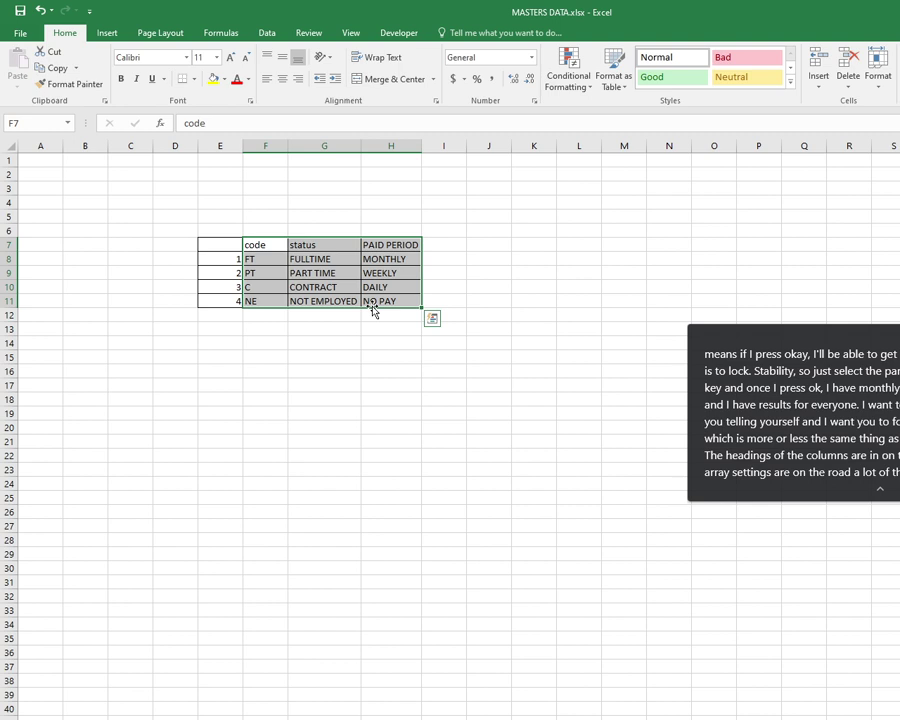
right_click(330, 260)
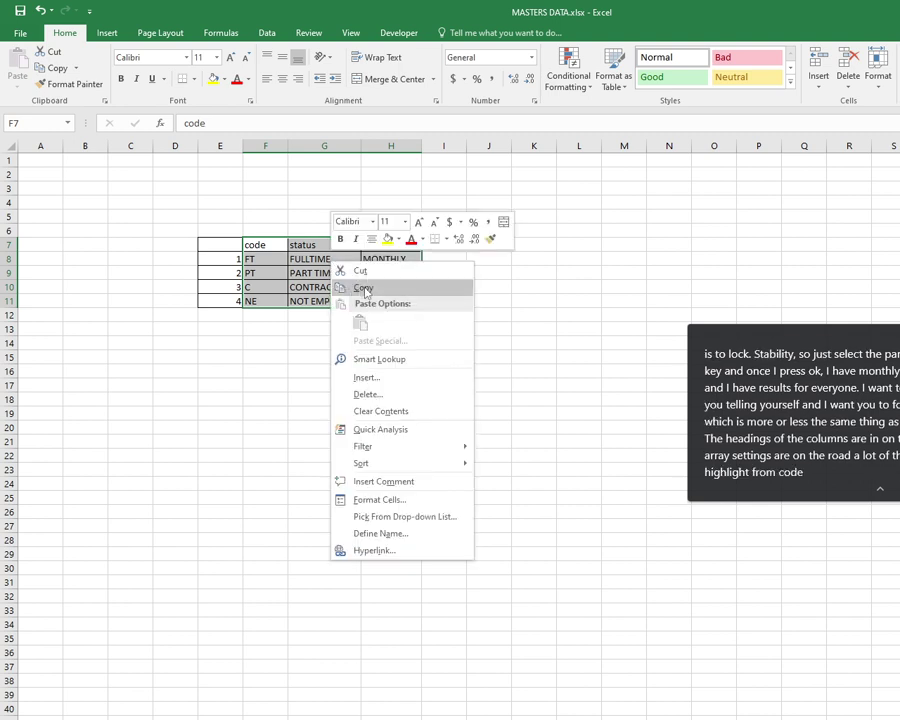
click(365, 289)
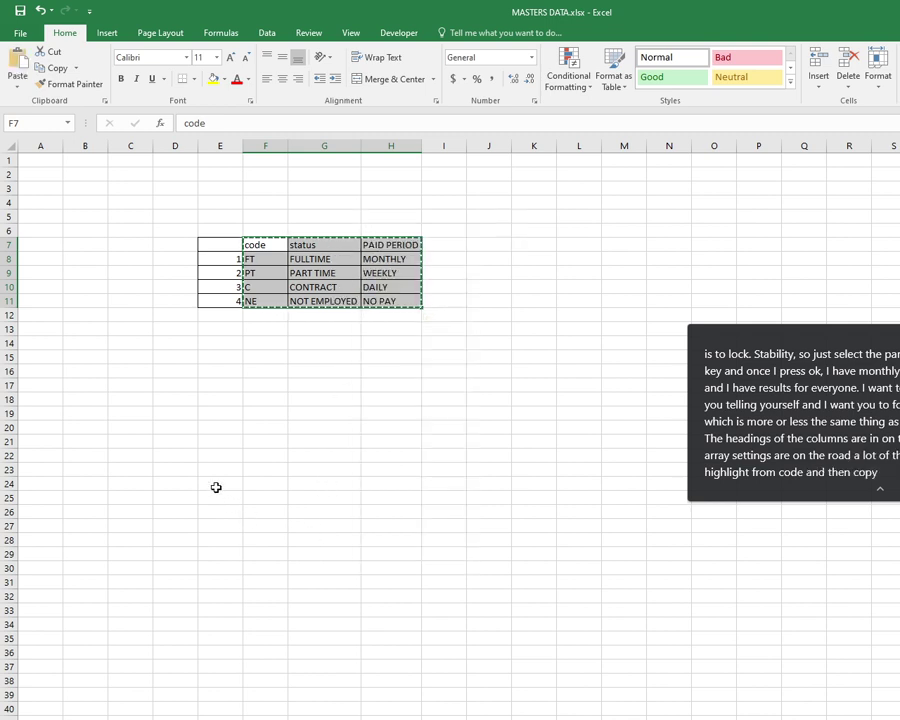
Step: Paste the copied table transposed at E24 with Paste Special
right_click(216, 487)
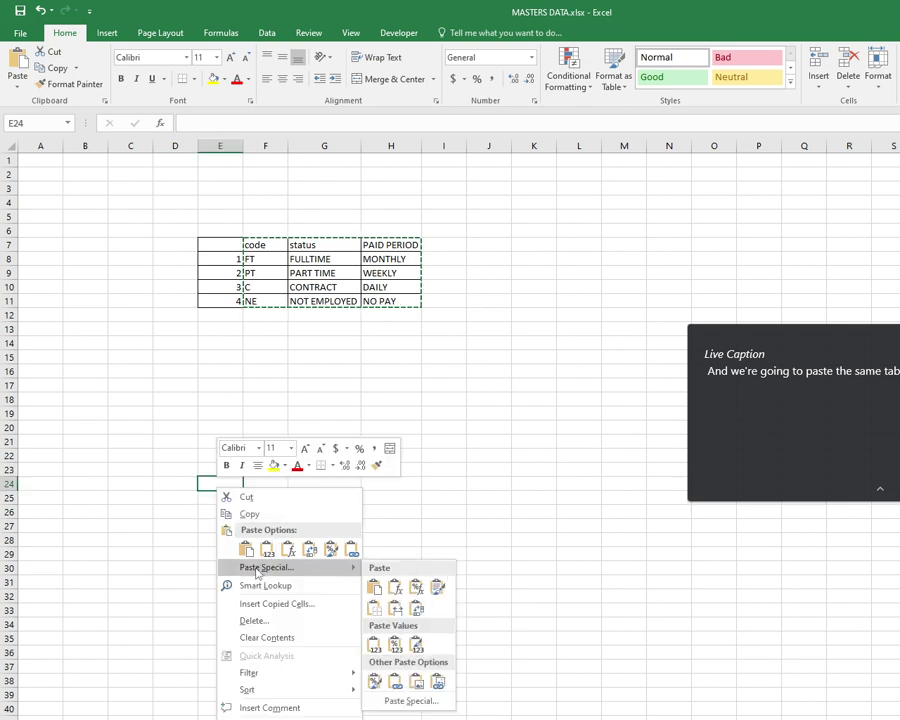
click(257, 568)
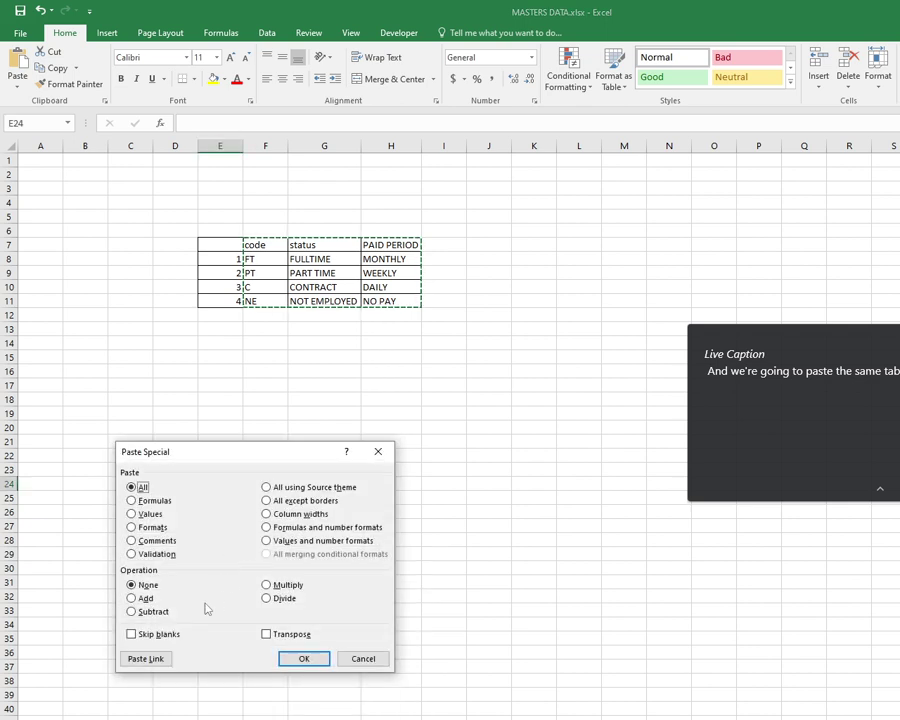
click(266, 634)
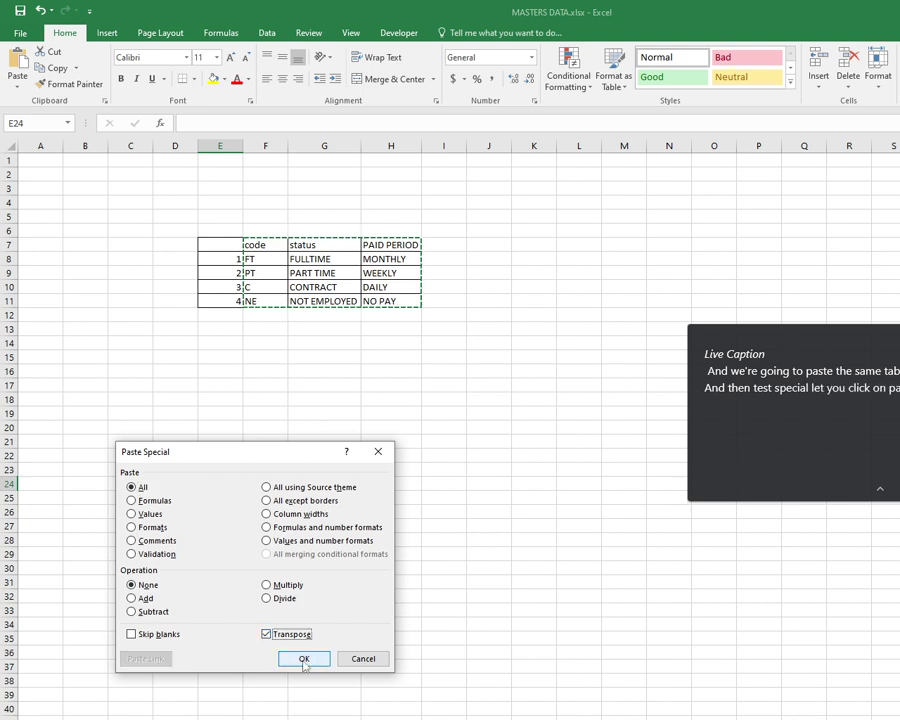
click(304, 659)
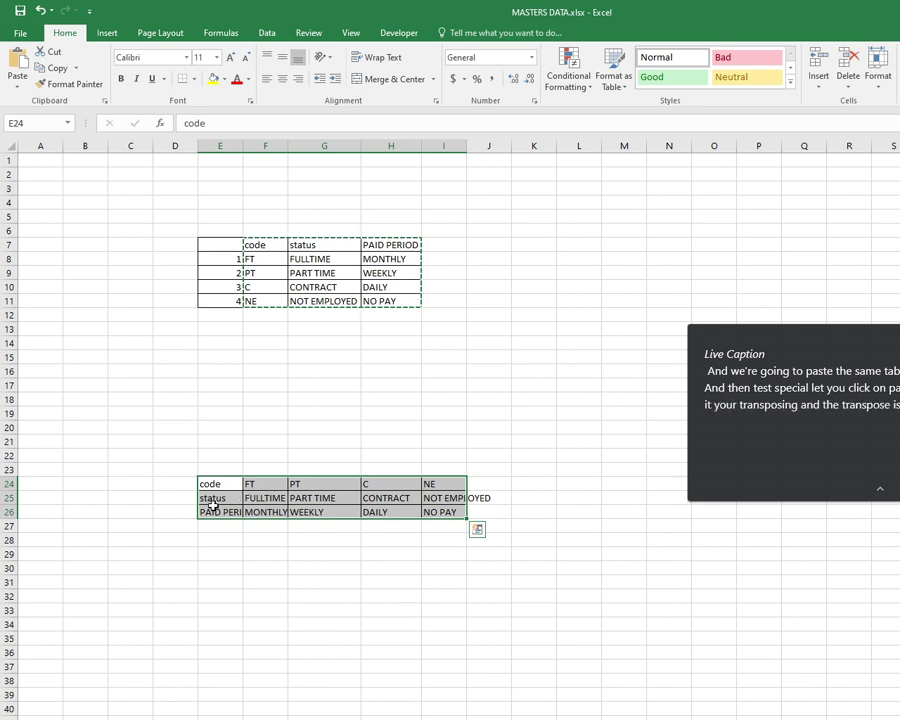
Step: Make the transposed table's headings in E24:E26 bold and set their font size to 16
click(209, 483)
drag(209, 483, 207, 510)
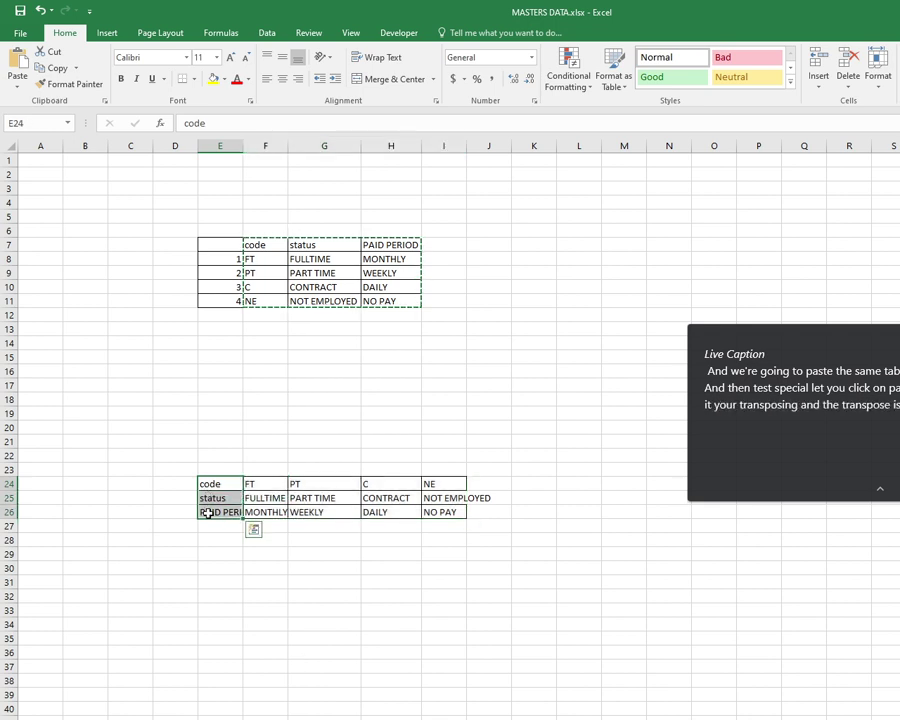
click(121, 79)
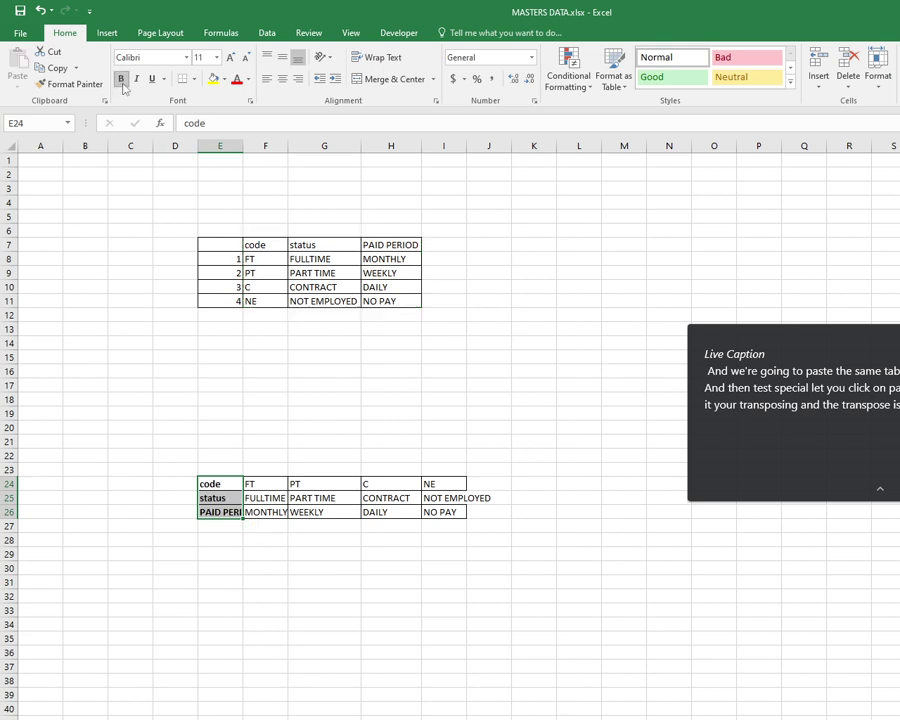
click(215, 57)
click(199, 149)
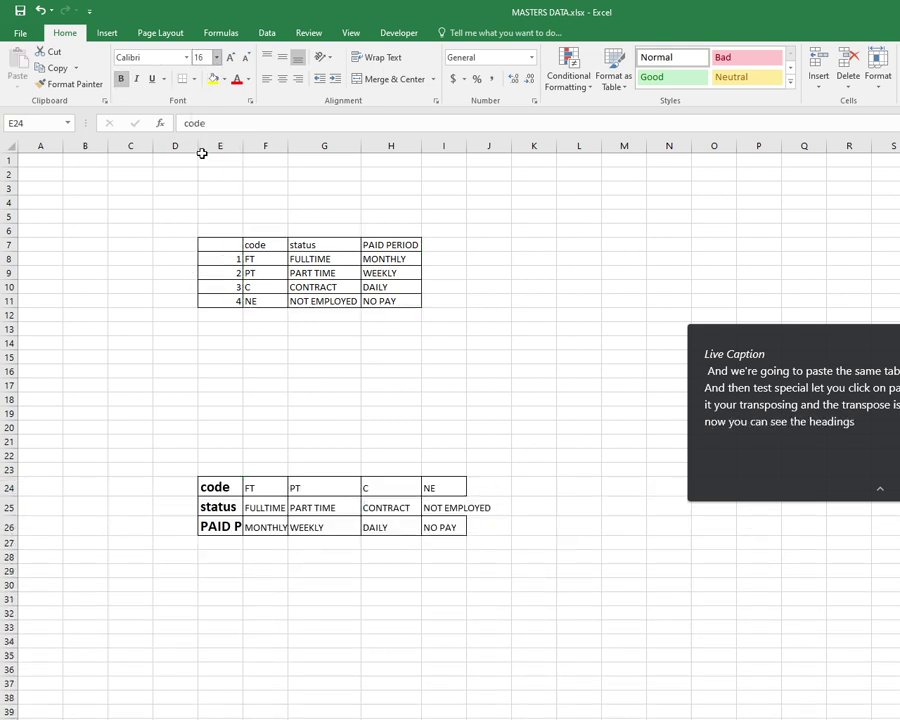
Step: Autofit column E to its headings, widen column I to fit NOT EMPLOYED, and save the workbook
double_click(242, 143)
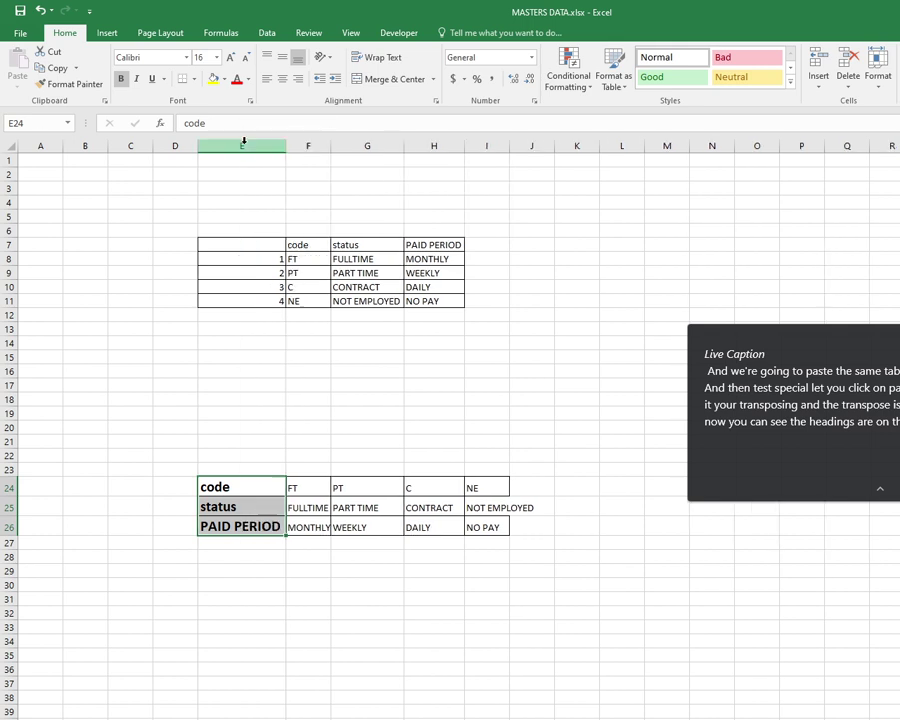
click(249, 652)
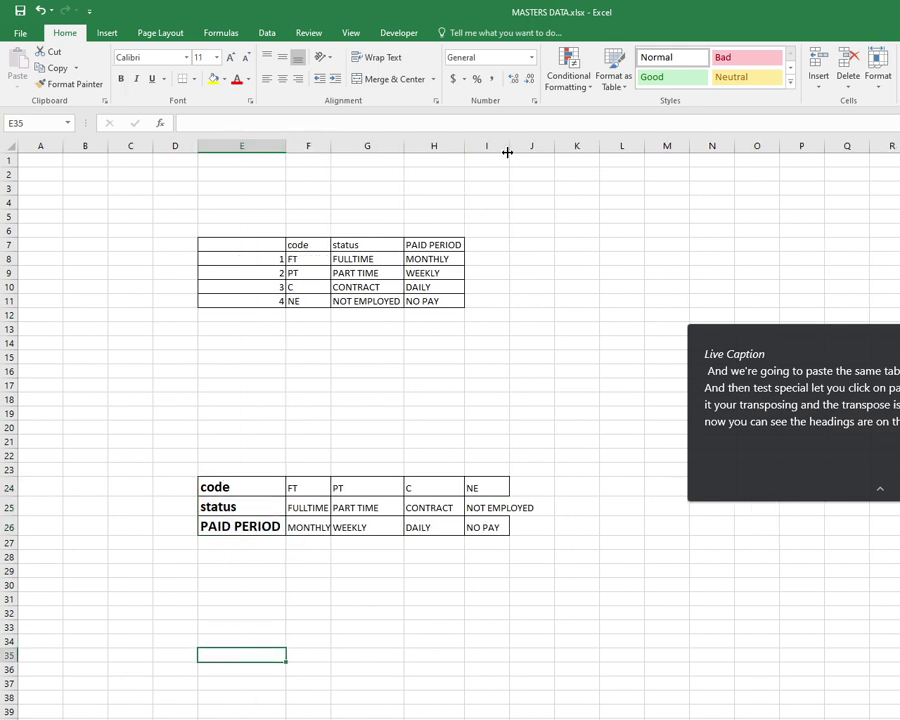
drag(508, 148, 534, 147)
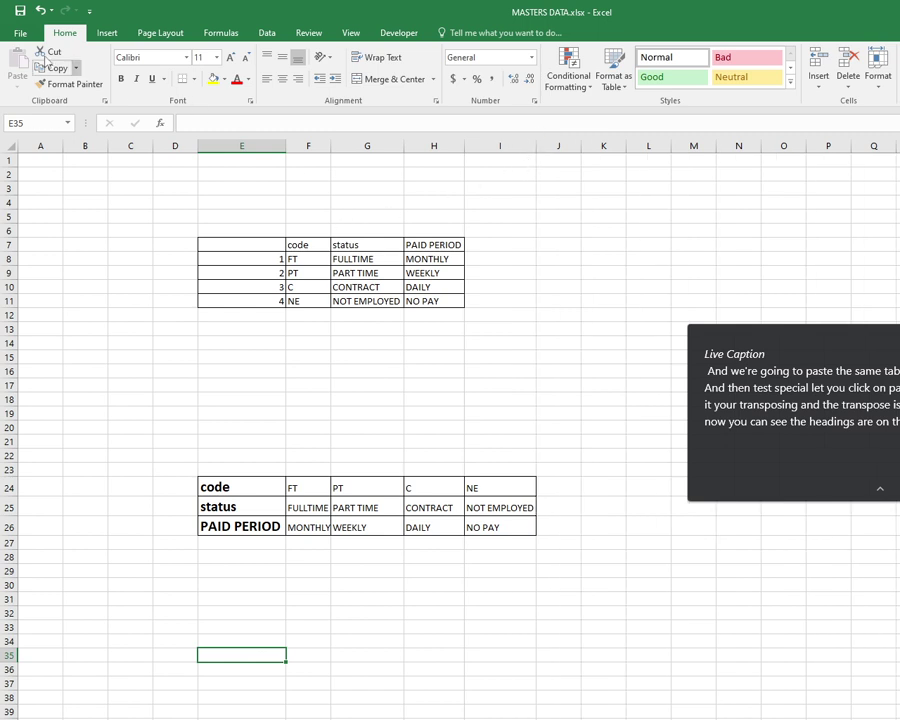
click(20, 14)
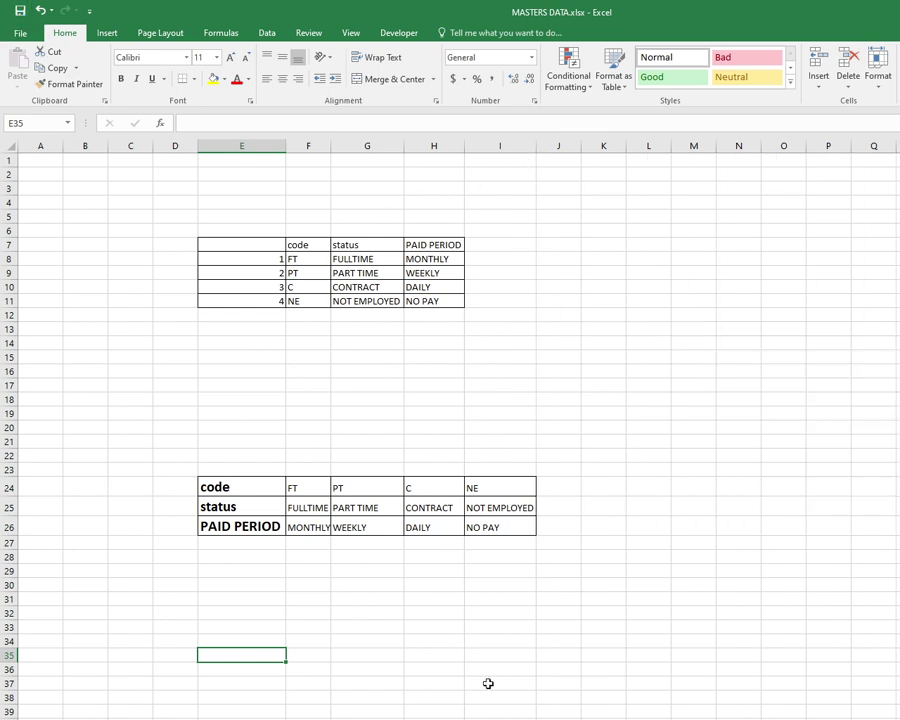
key(alt+Tab)
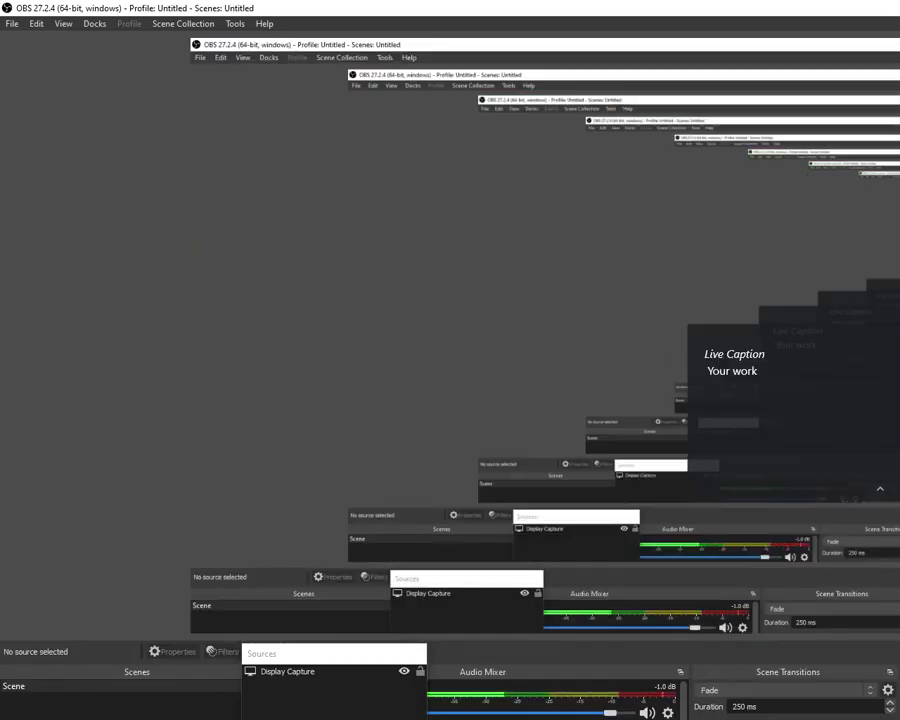
key(alt+Tab)
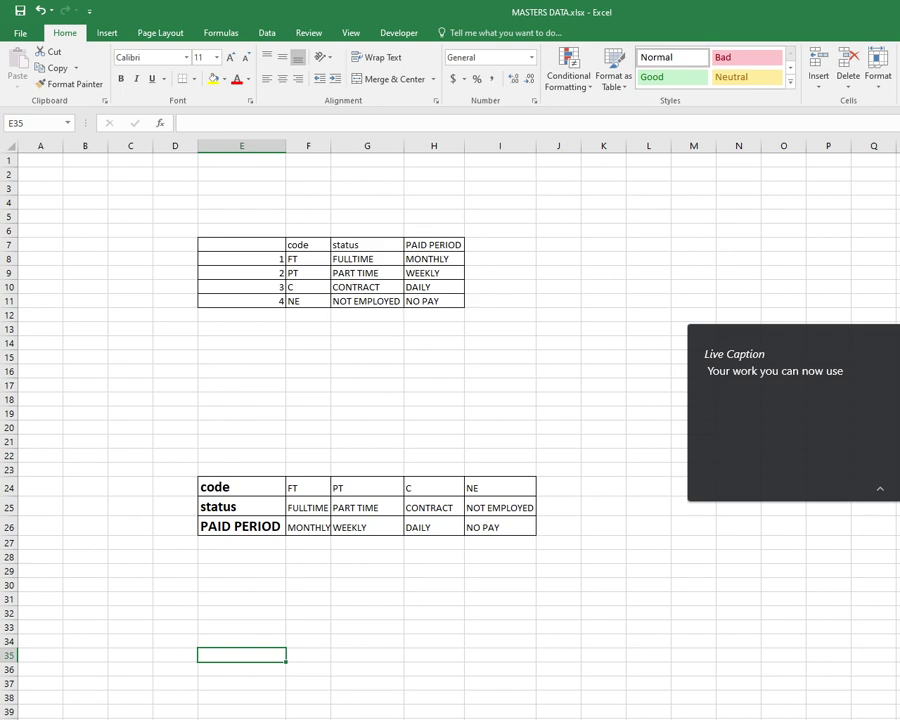
Step: Return to the employee sheet, dismiss the SPSS startup dialog, and clear the Paid period contents in I2:I25
click(175, 714)
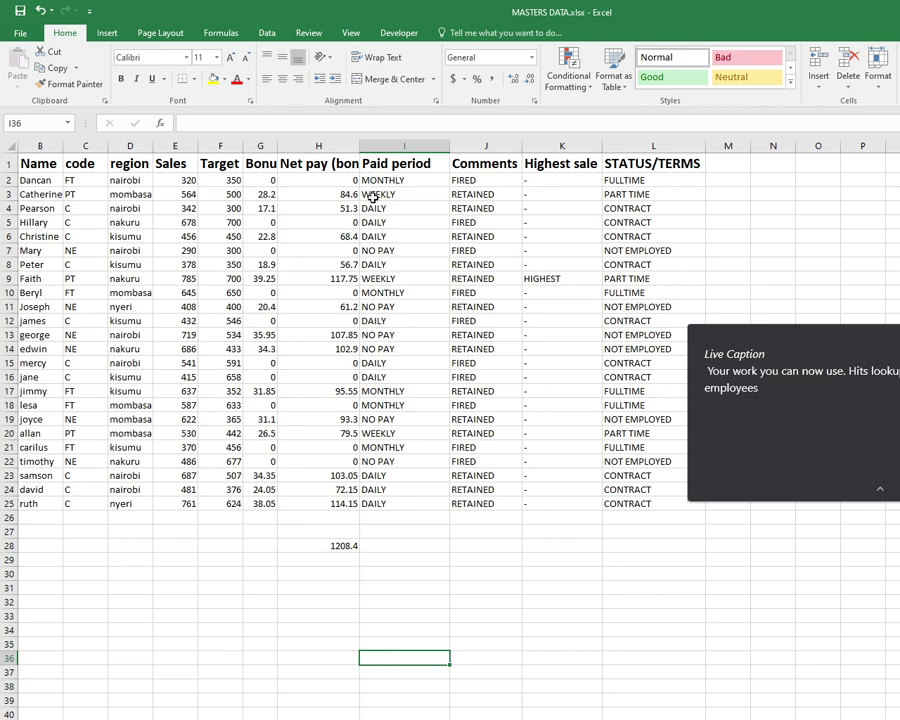
drag(374, 180, 376, 500)
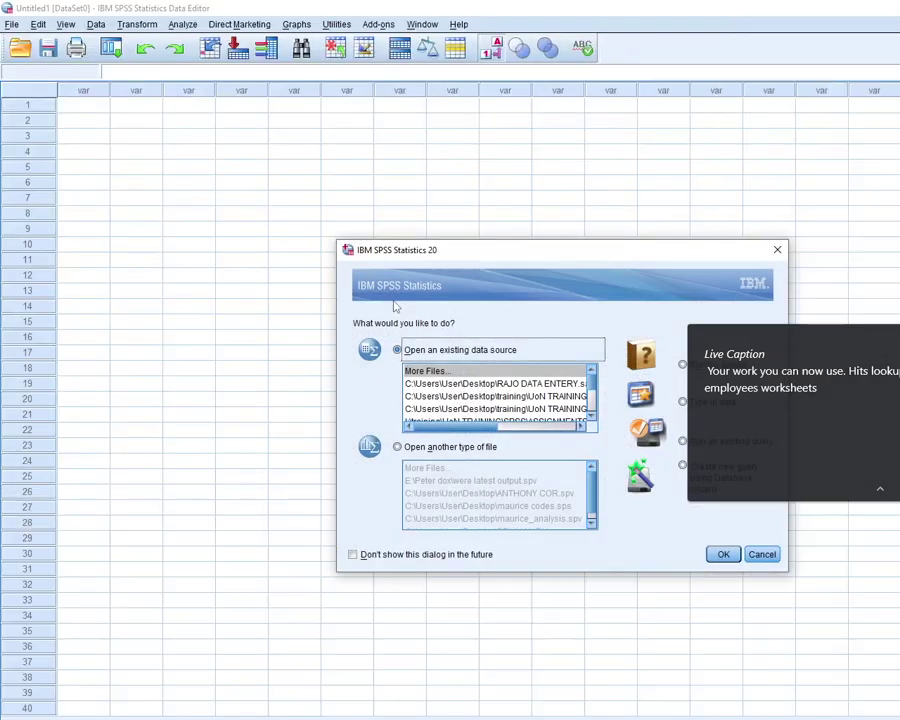
click(779, 254)
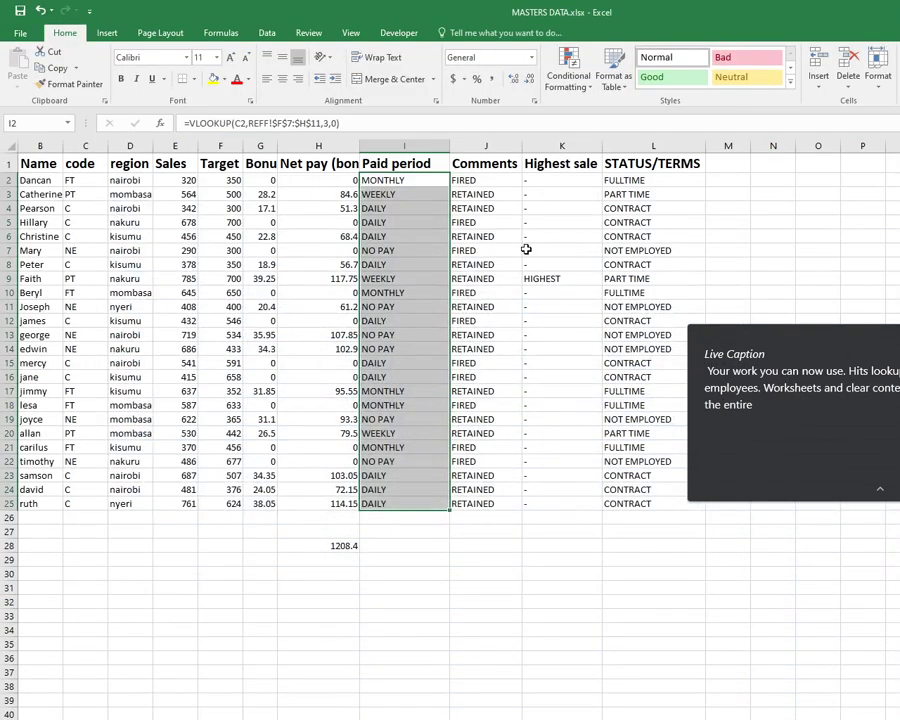
right_click(408, 258)
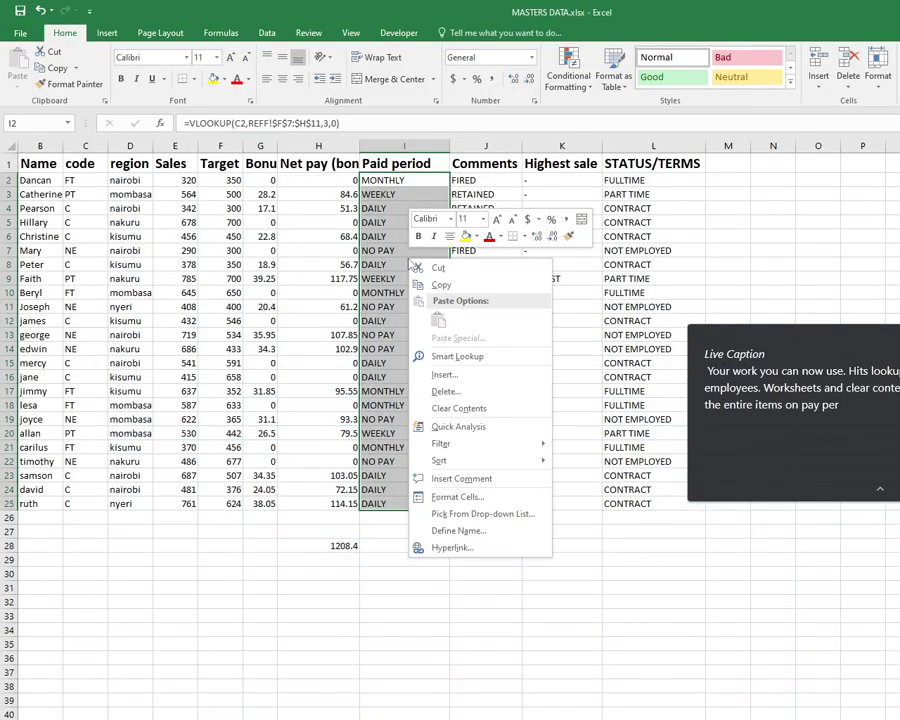
click(440, 408)
Step: Clear the contents of the STATUS/TERMS column from L2 to L25
drag(652, 182, 632, 504)
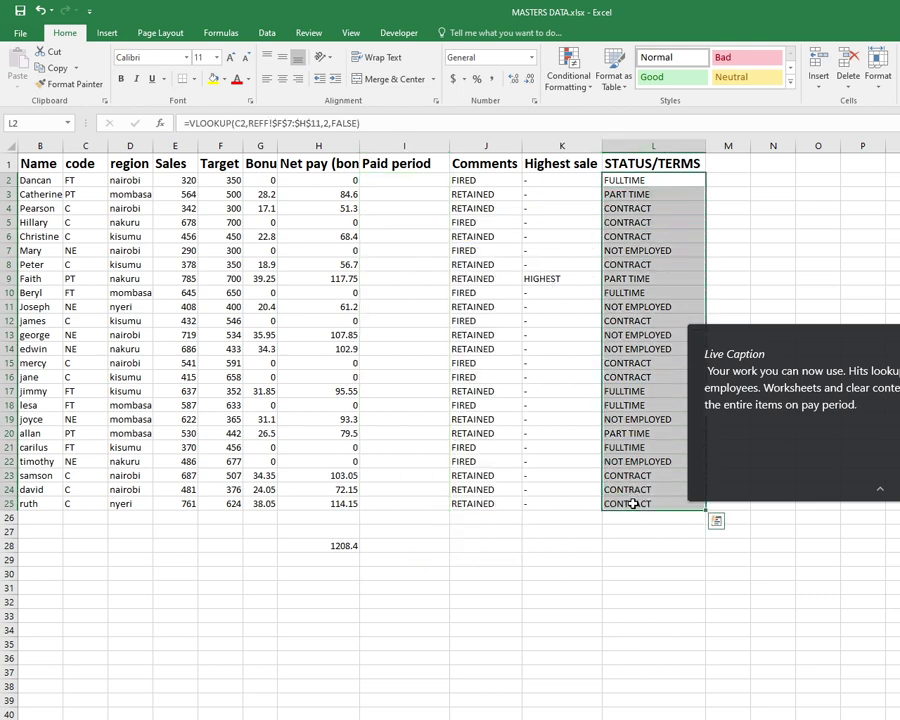
right_click(629, 234)
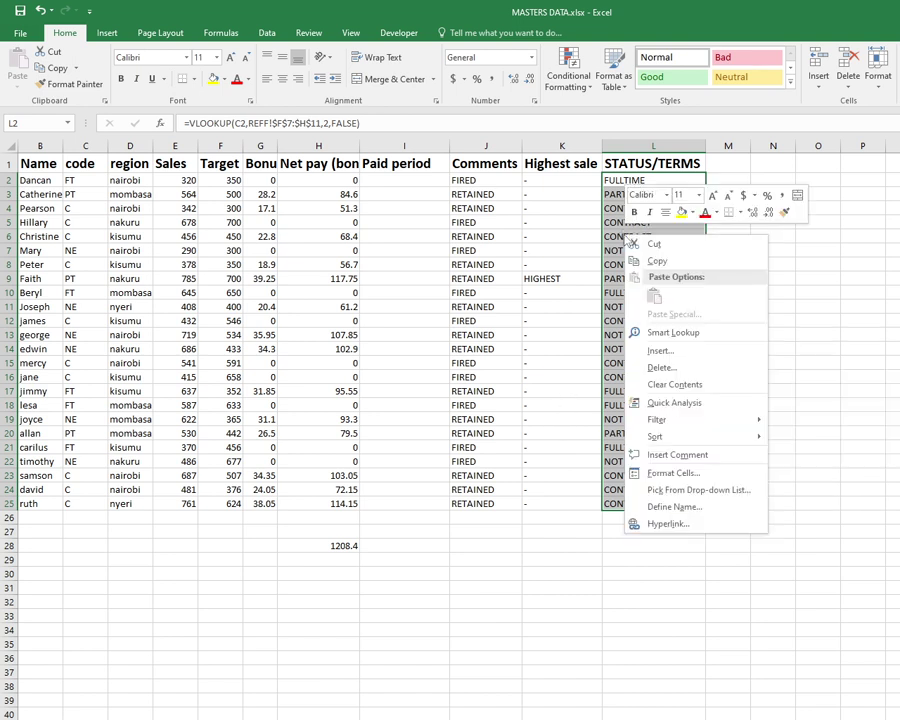
click(660, 385)
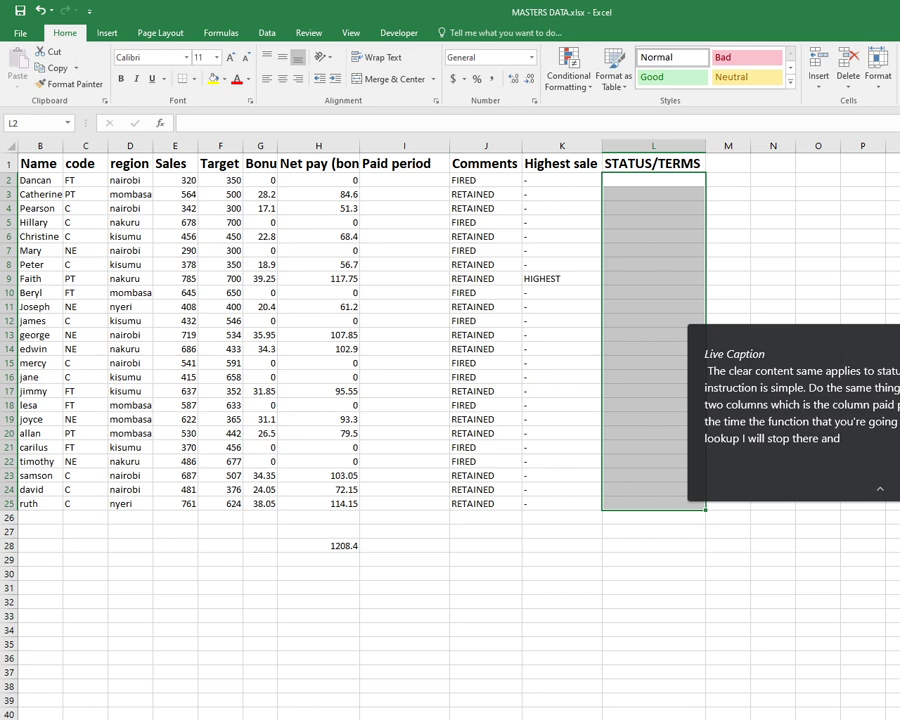
Step: Go past the OBJECTIVES sheet to the customer sales data and deselect the table by selecting cell L8
key(ctrl+Page_Down)
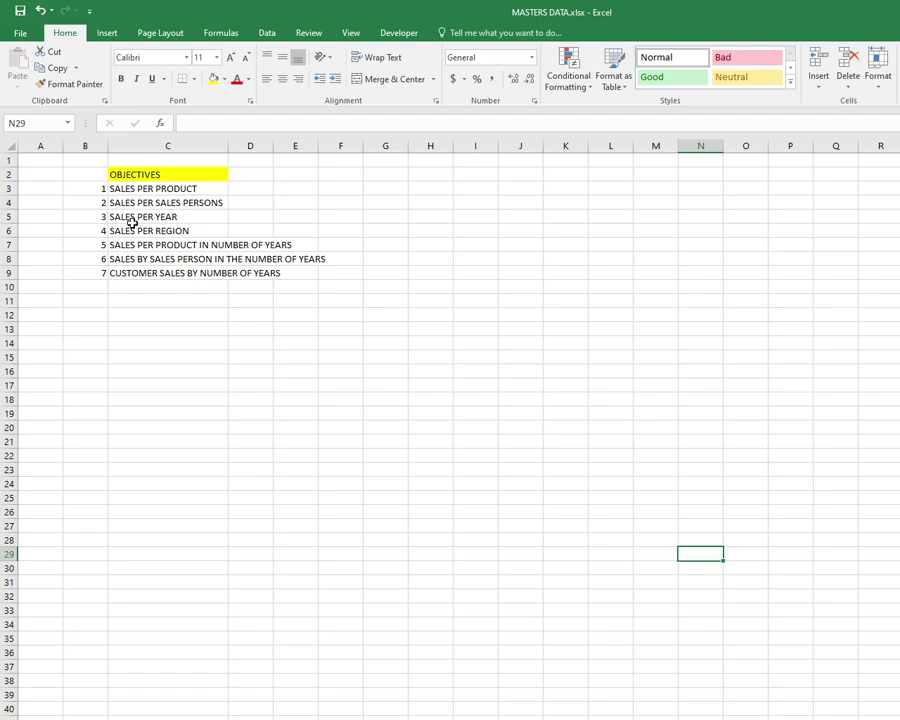
key(ctrl+Page_Down)
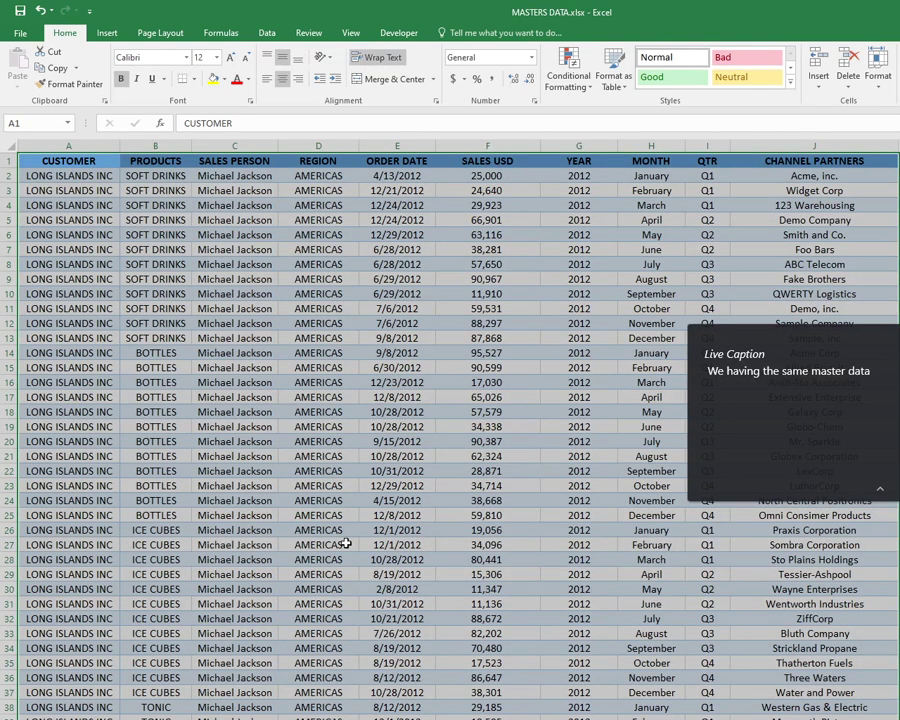
click(848, 264)
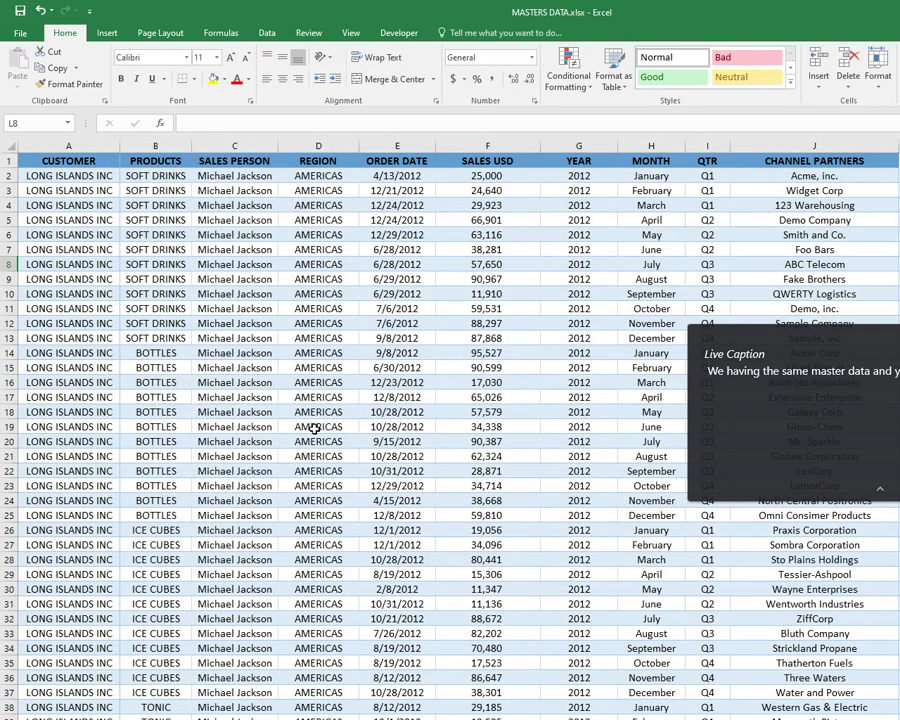